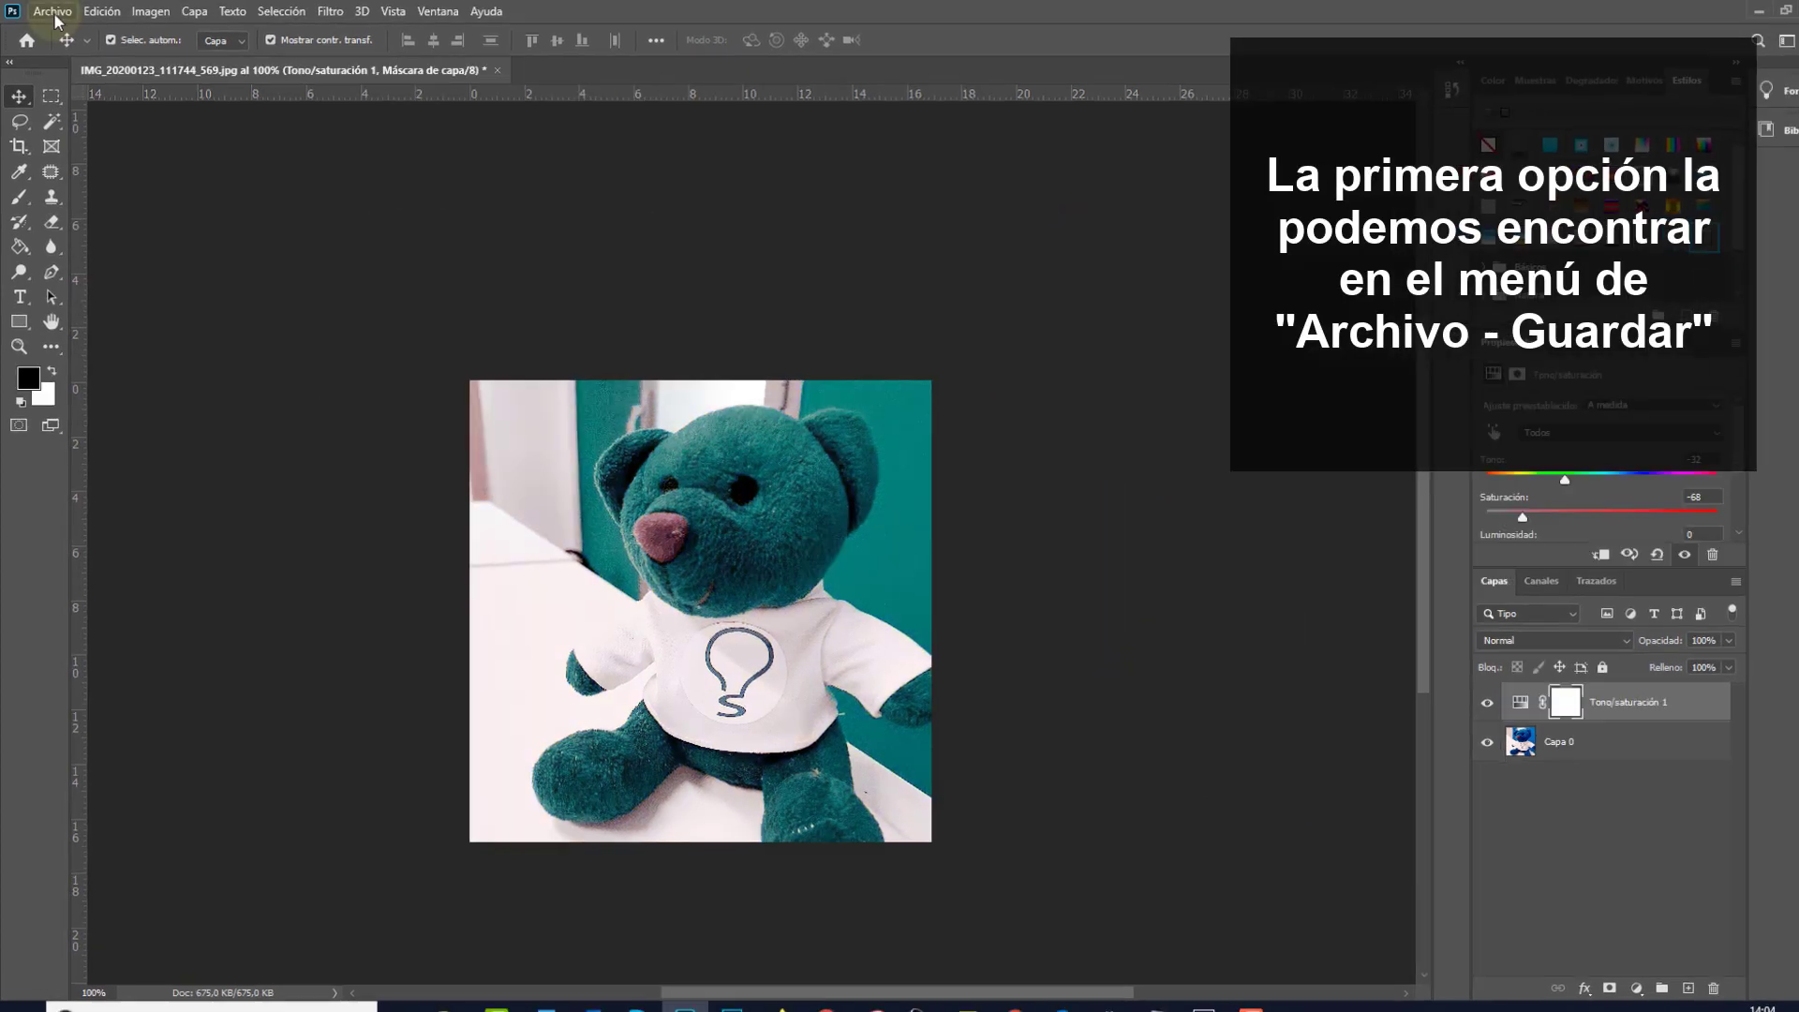
Step: Save the edited photo as JPEG over IMG_20200123_111744_569.jpg, confirming the replacement
click(54, 11)
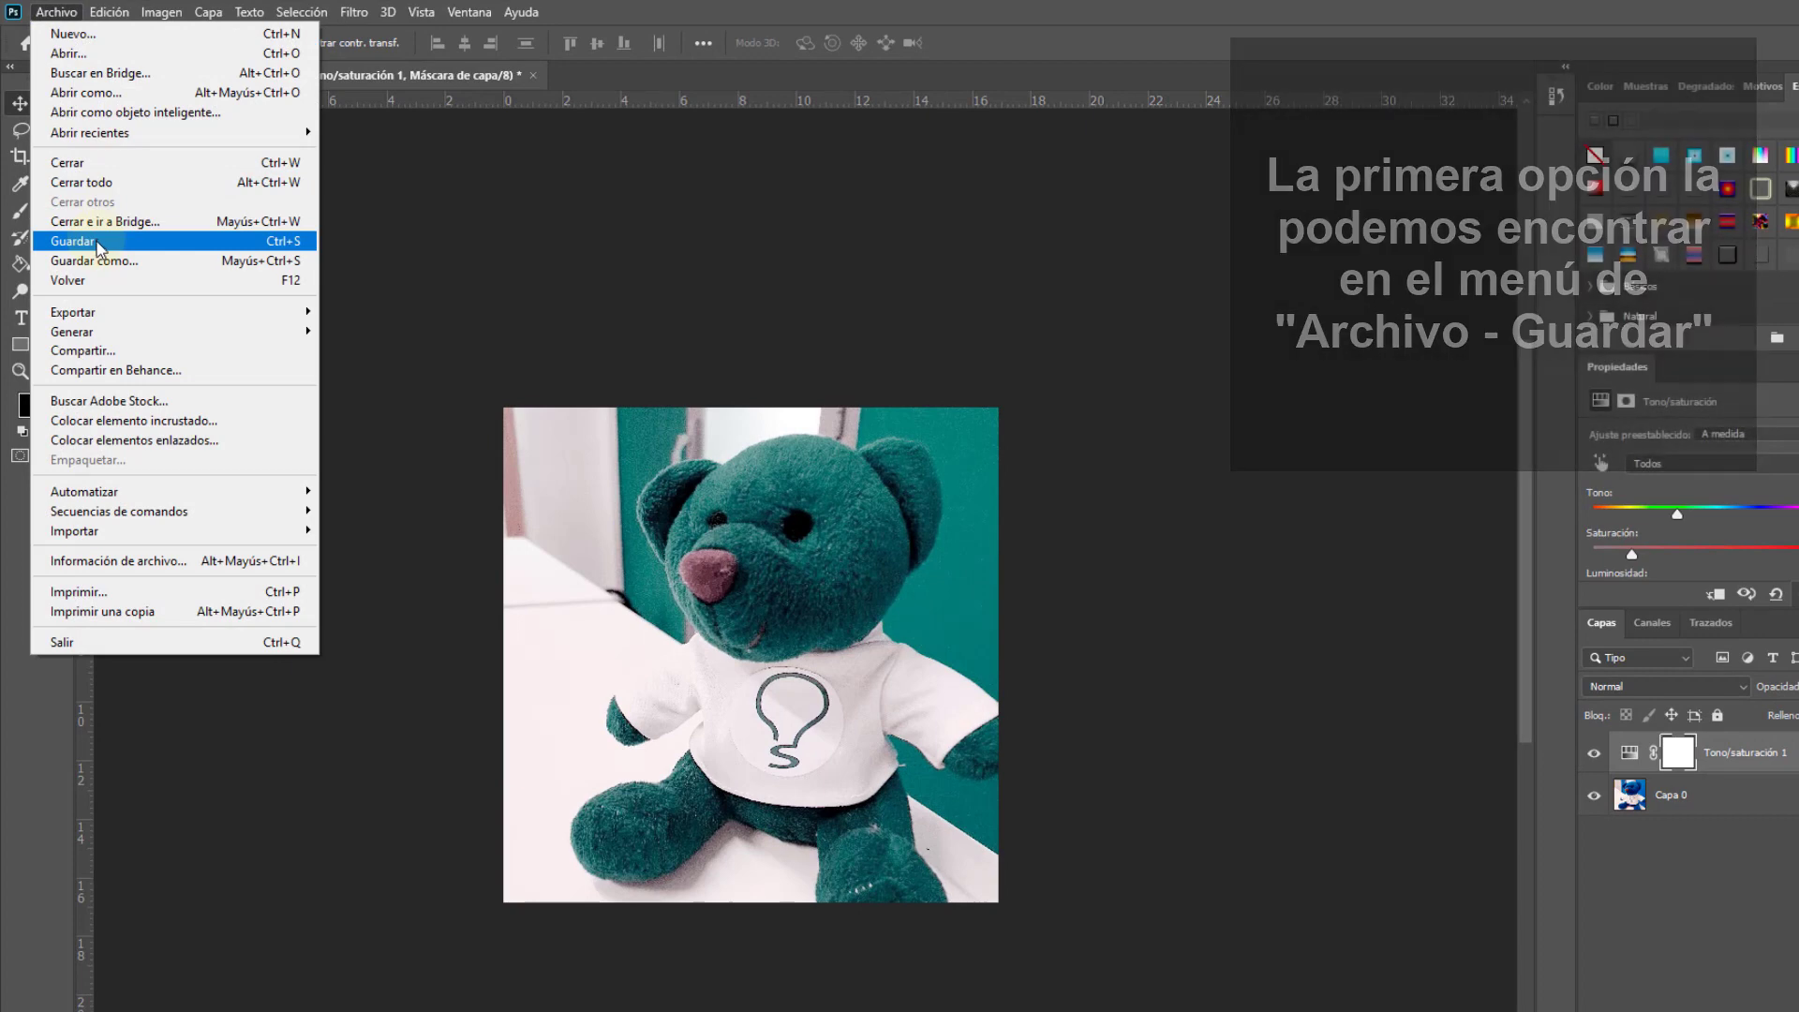
click(98, 241)
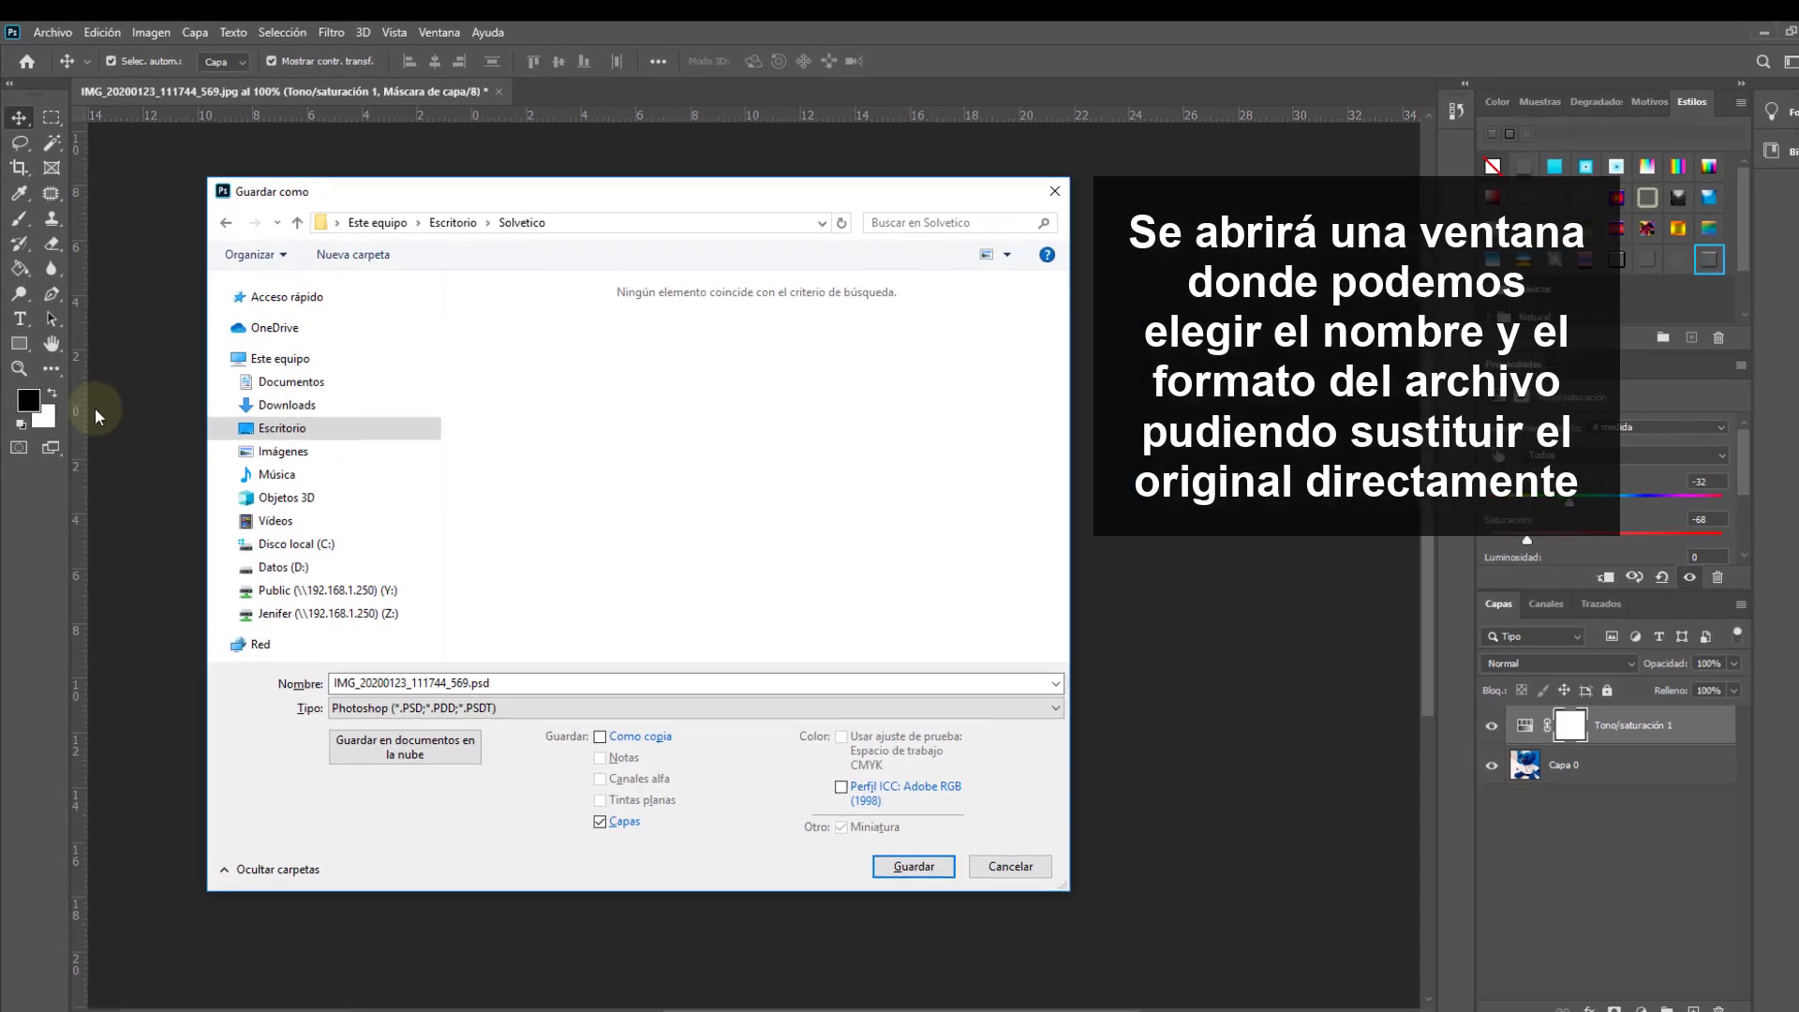
click(380, 702)
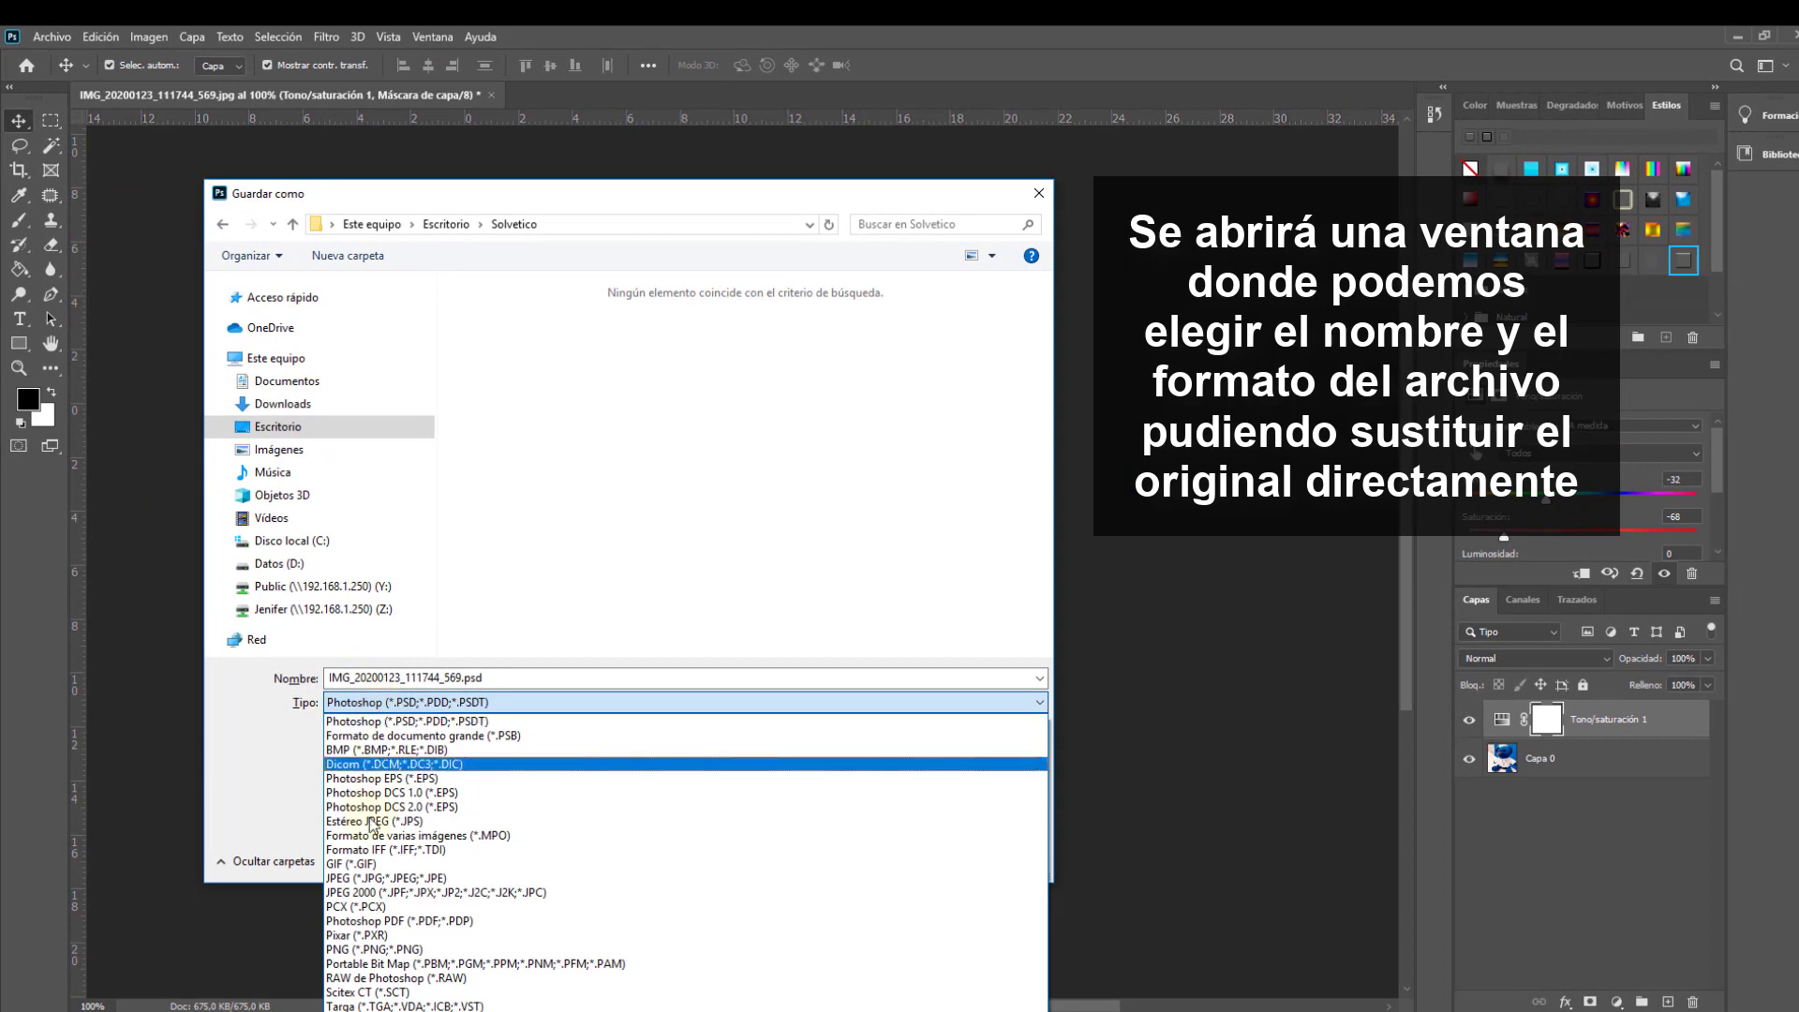
click(364, 881)
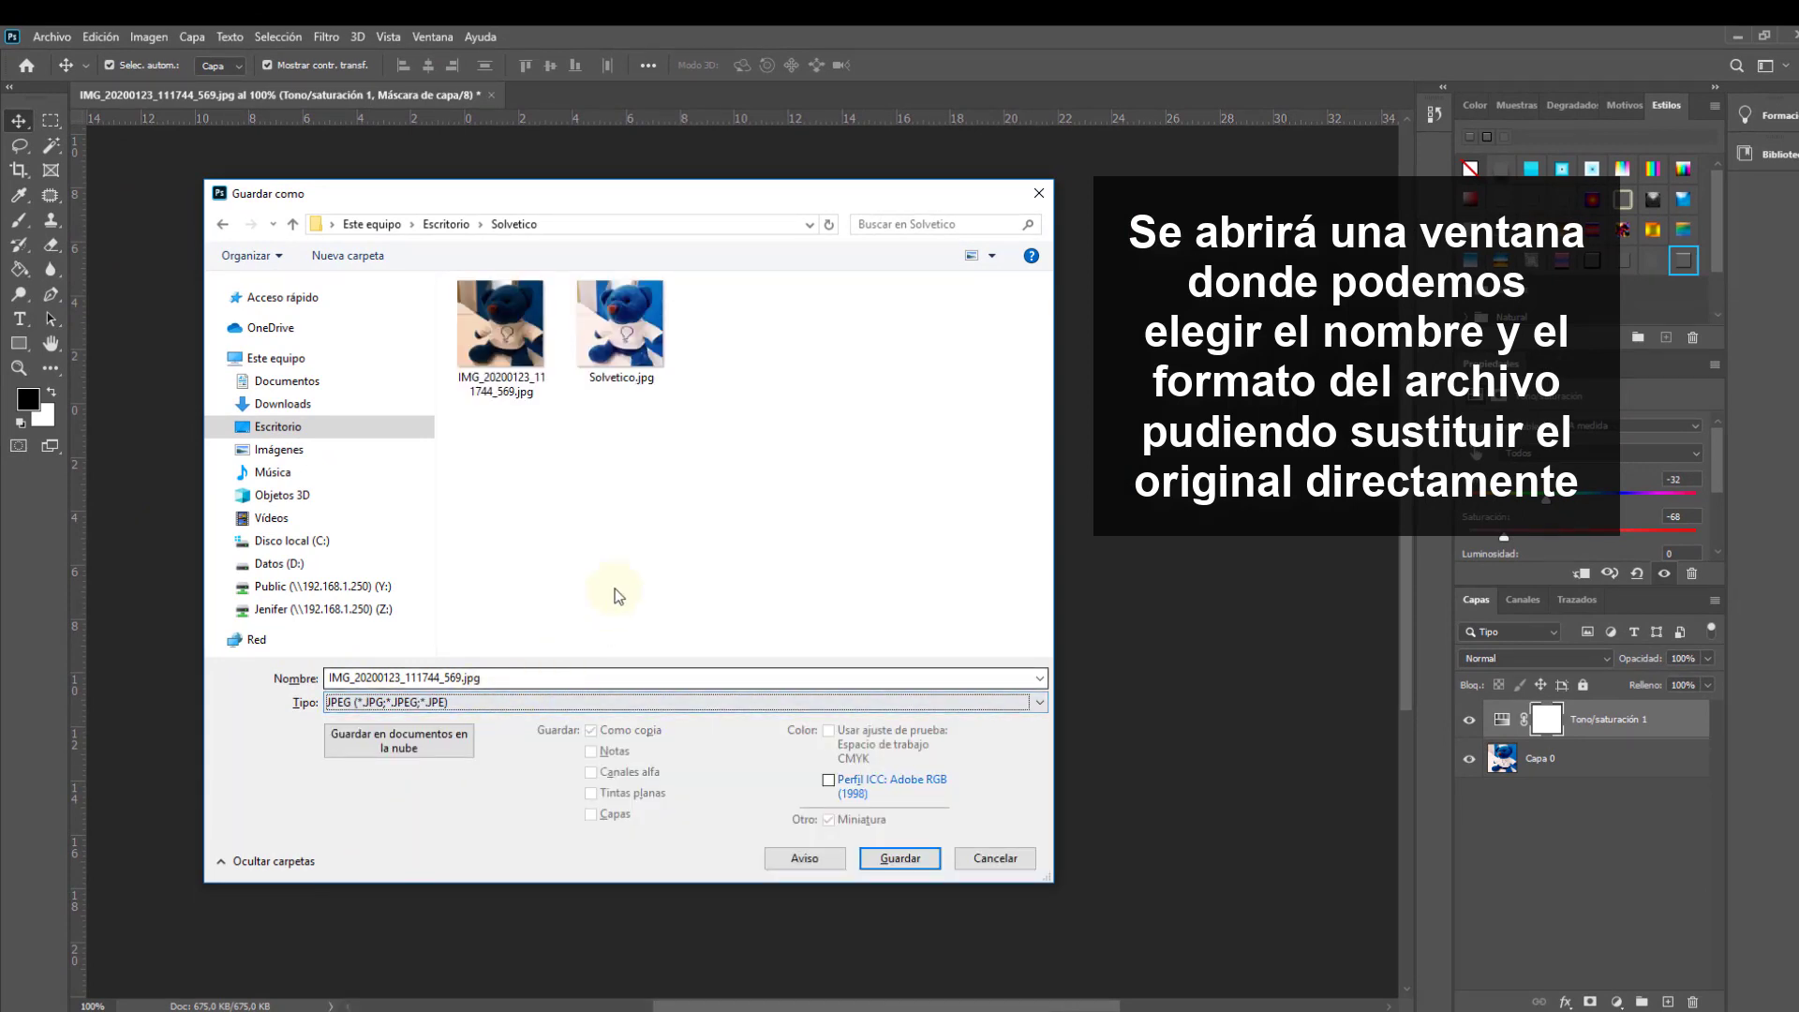
double_click(522, 384)
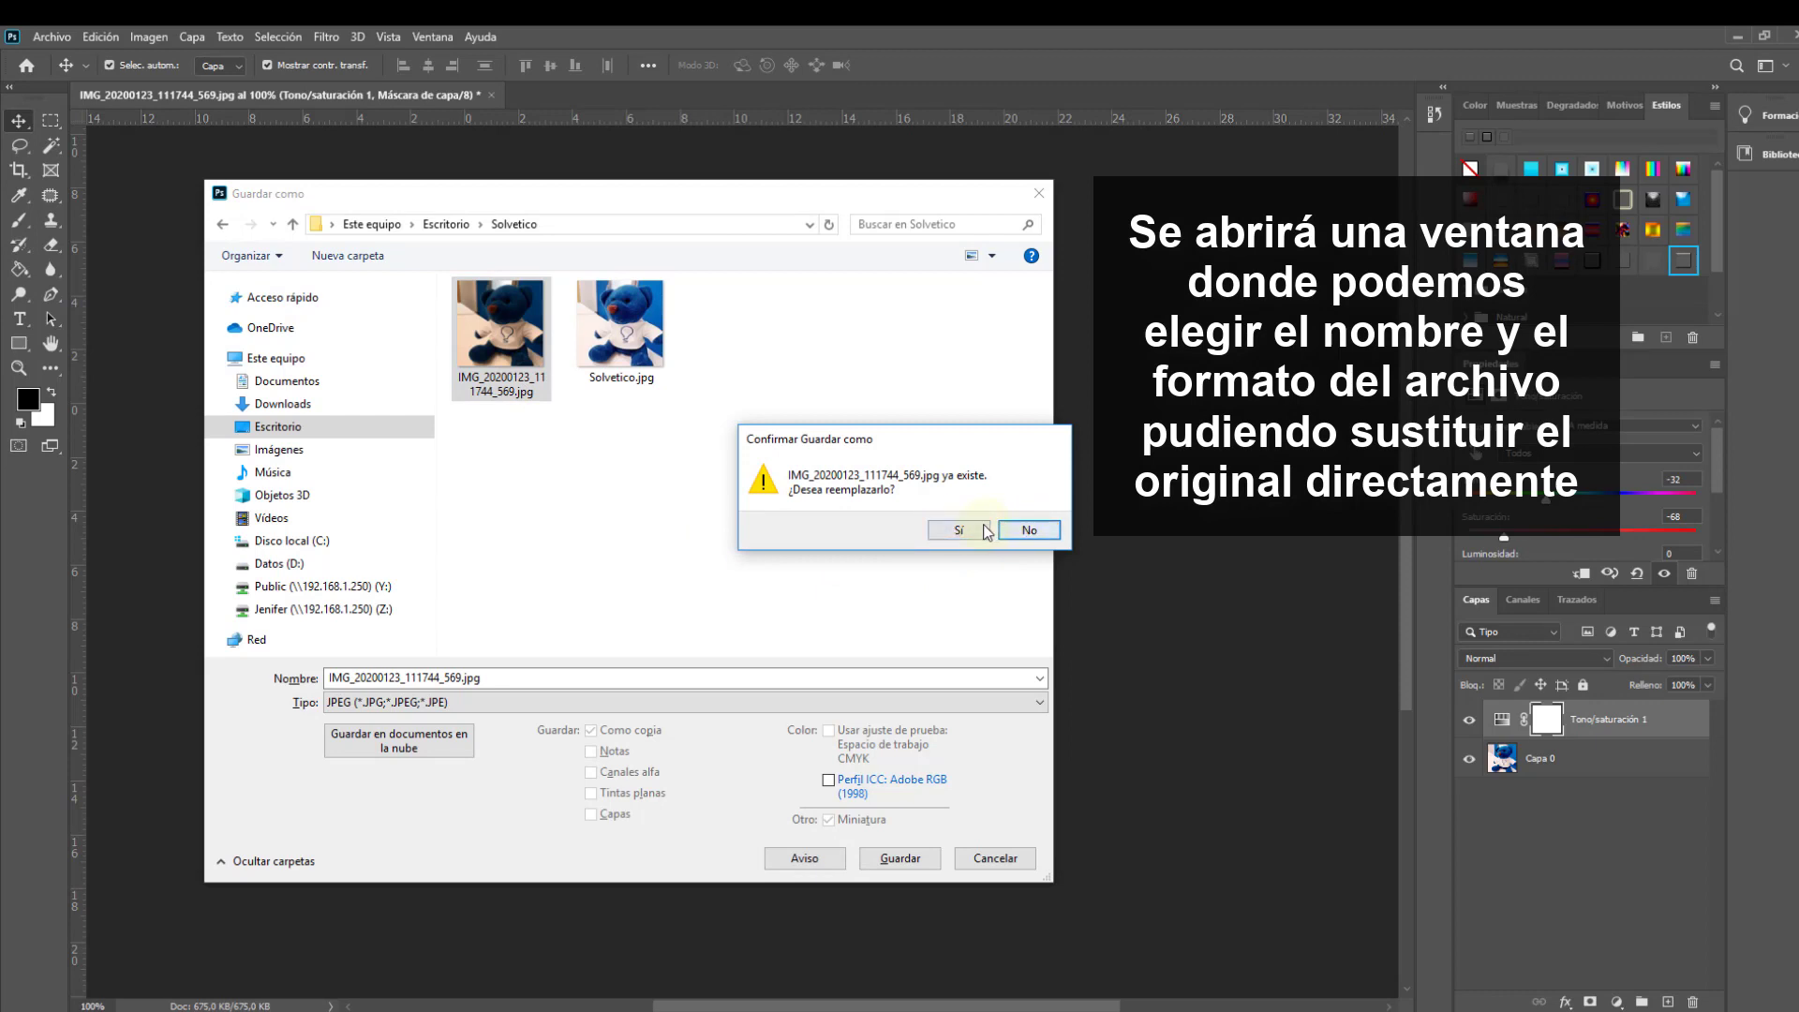
click(1029, 530)
click(840, 703)
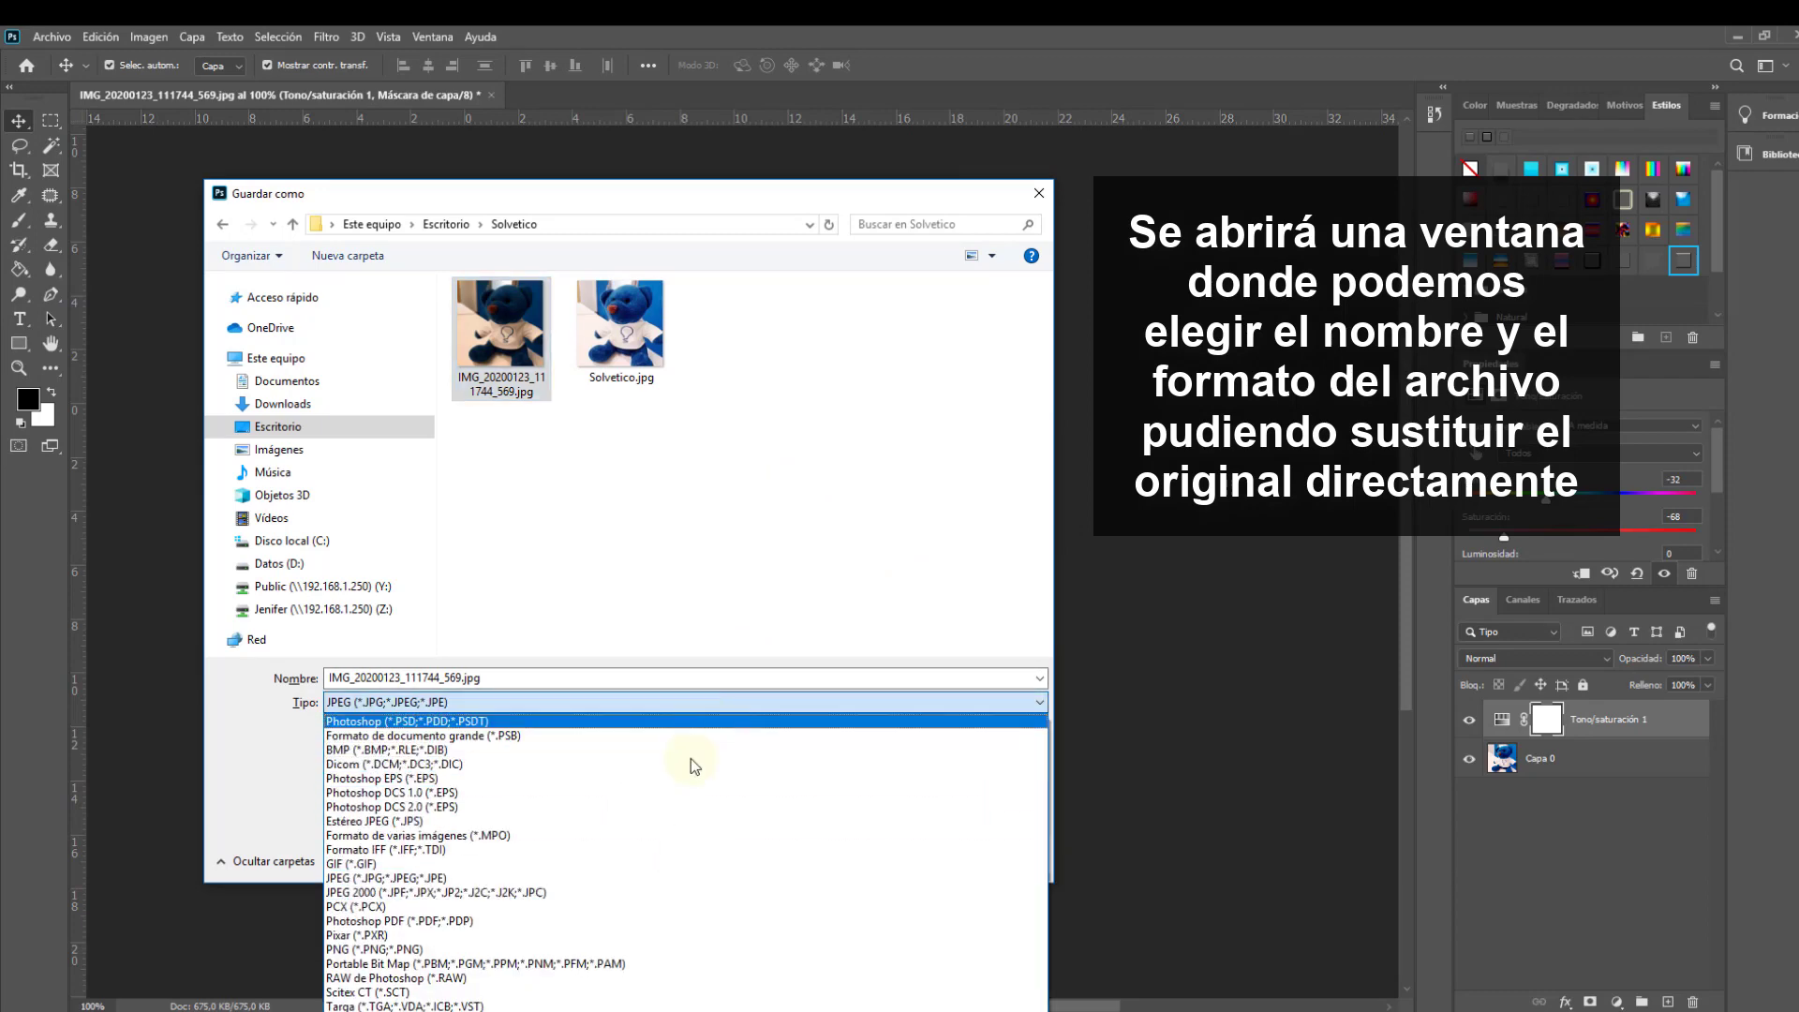
click(663, 703)
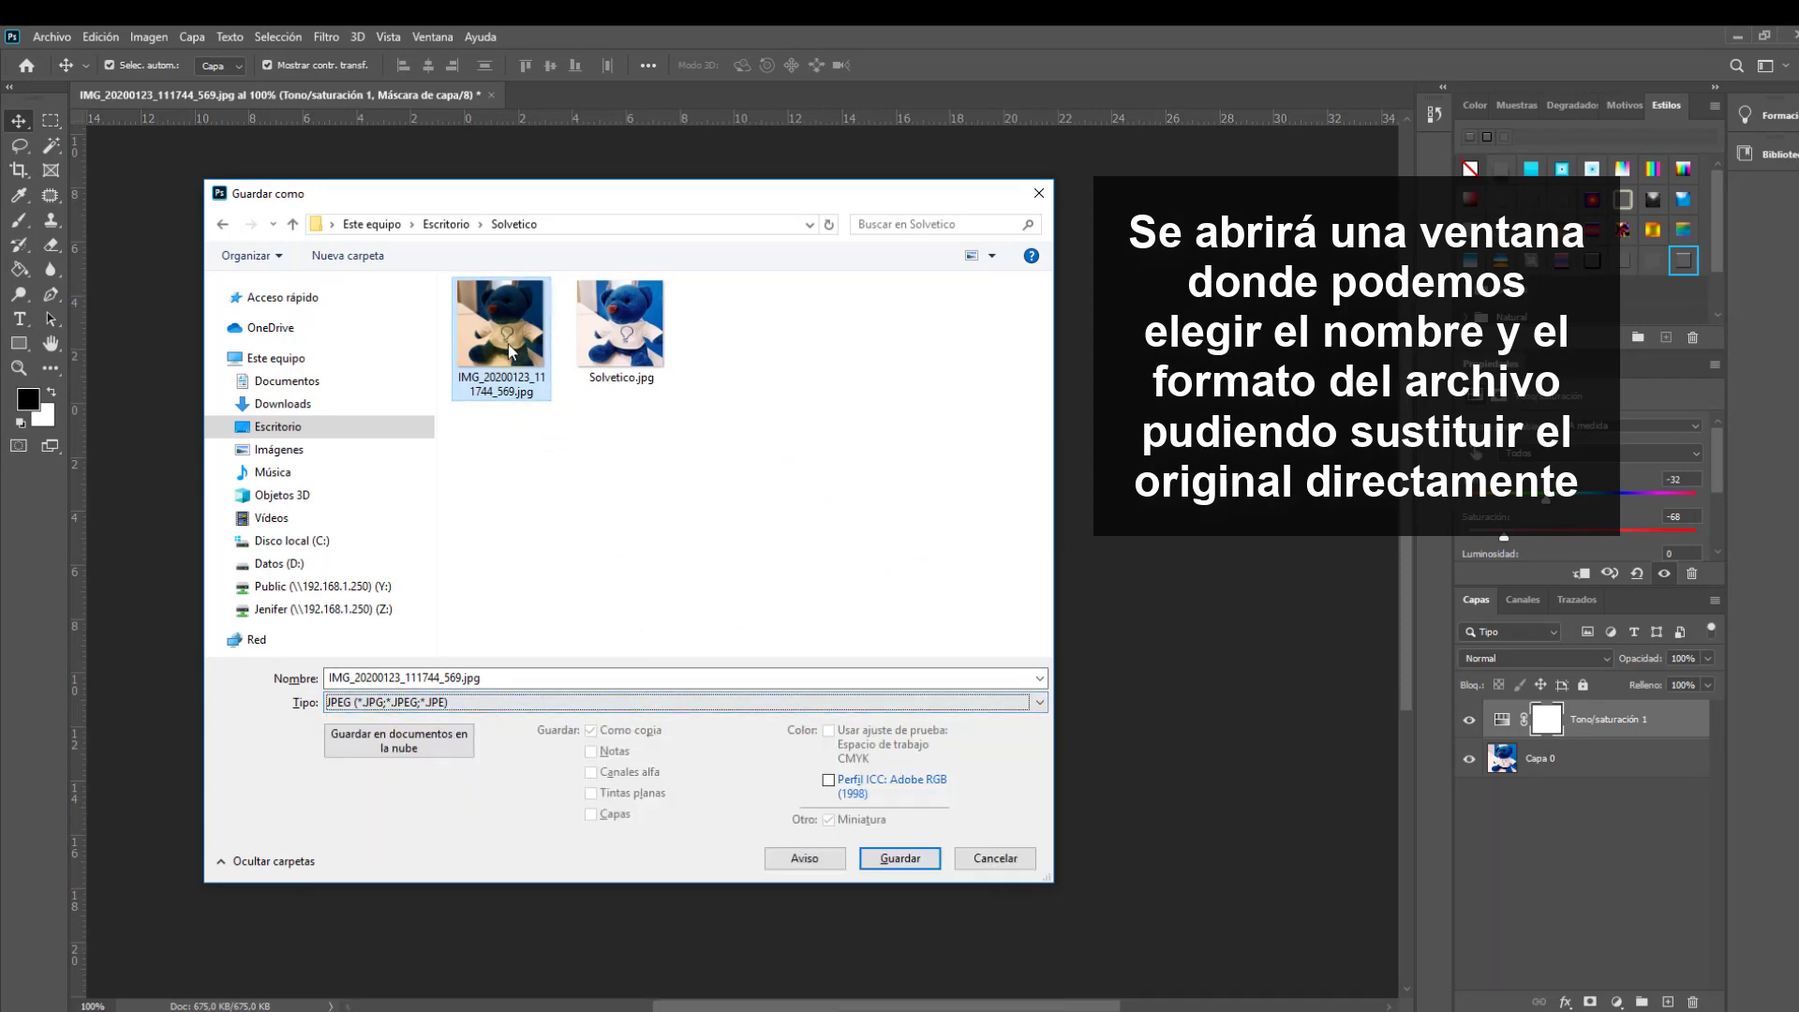
key(Return)
click(937, 523)
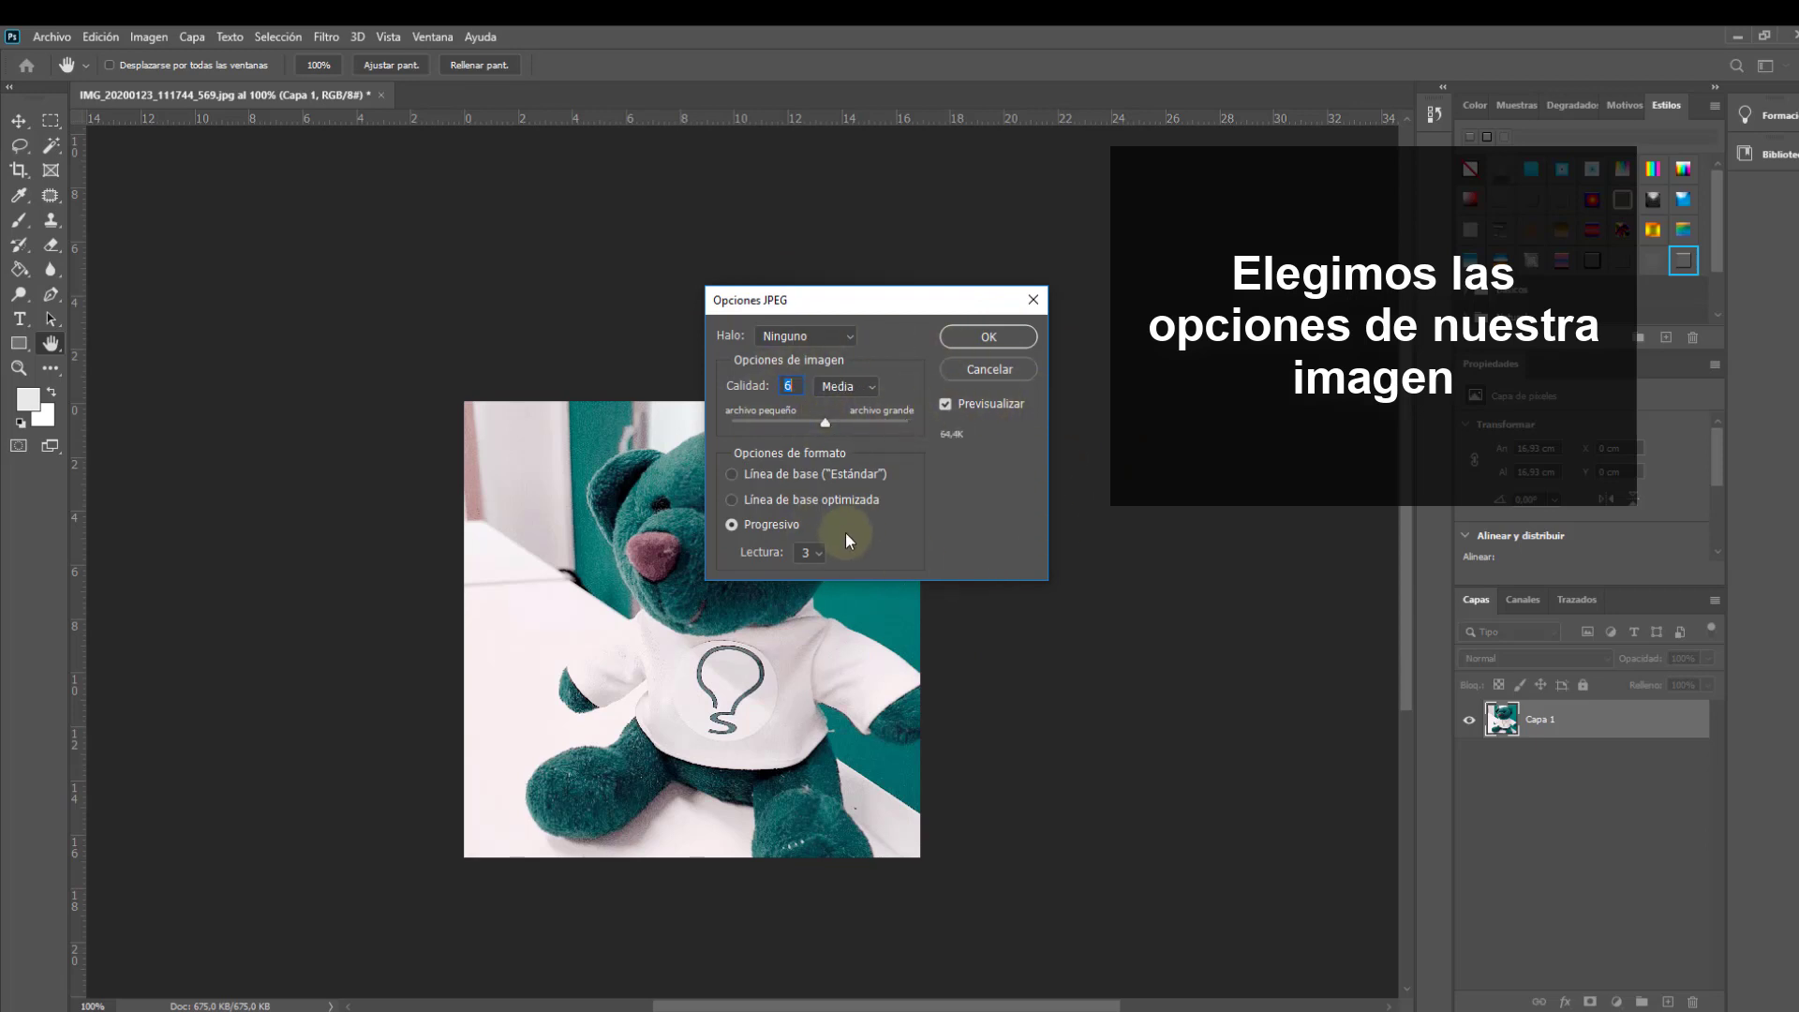
Step: Accept the JPEG Options at quality 6 (Media)
click(981, 340)
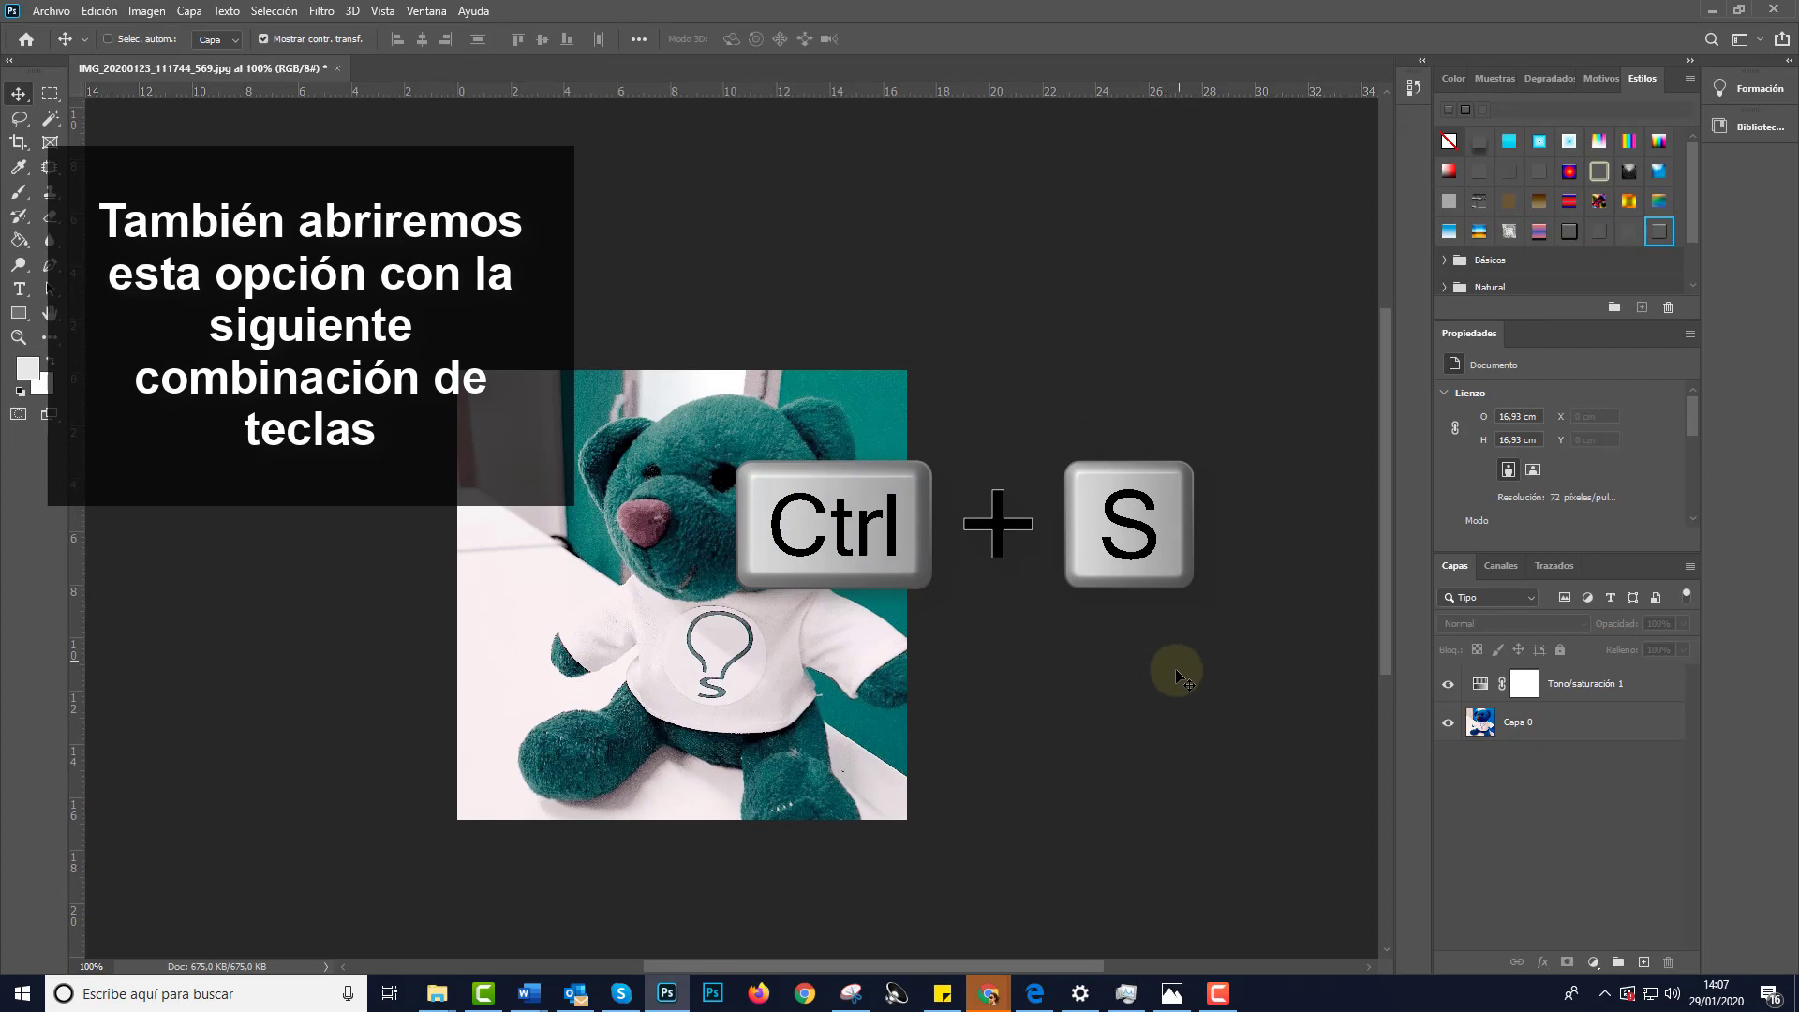
Step: Re-save with Ctrl+S as JPEG, replacing IMG_20200123_111744_569.jpg
key(ctrl+s)
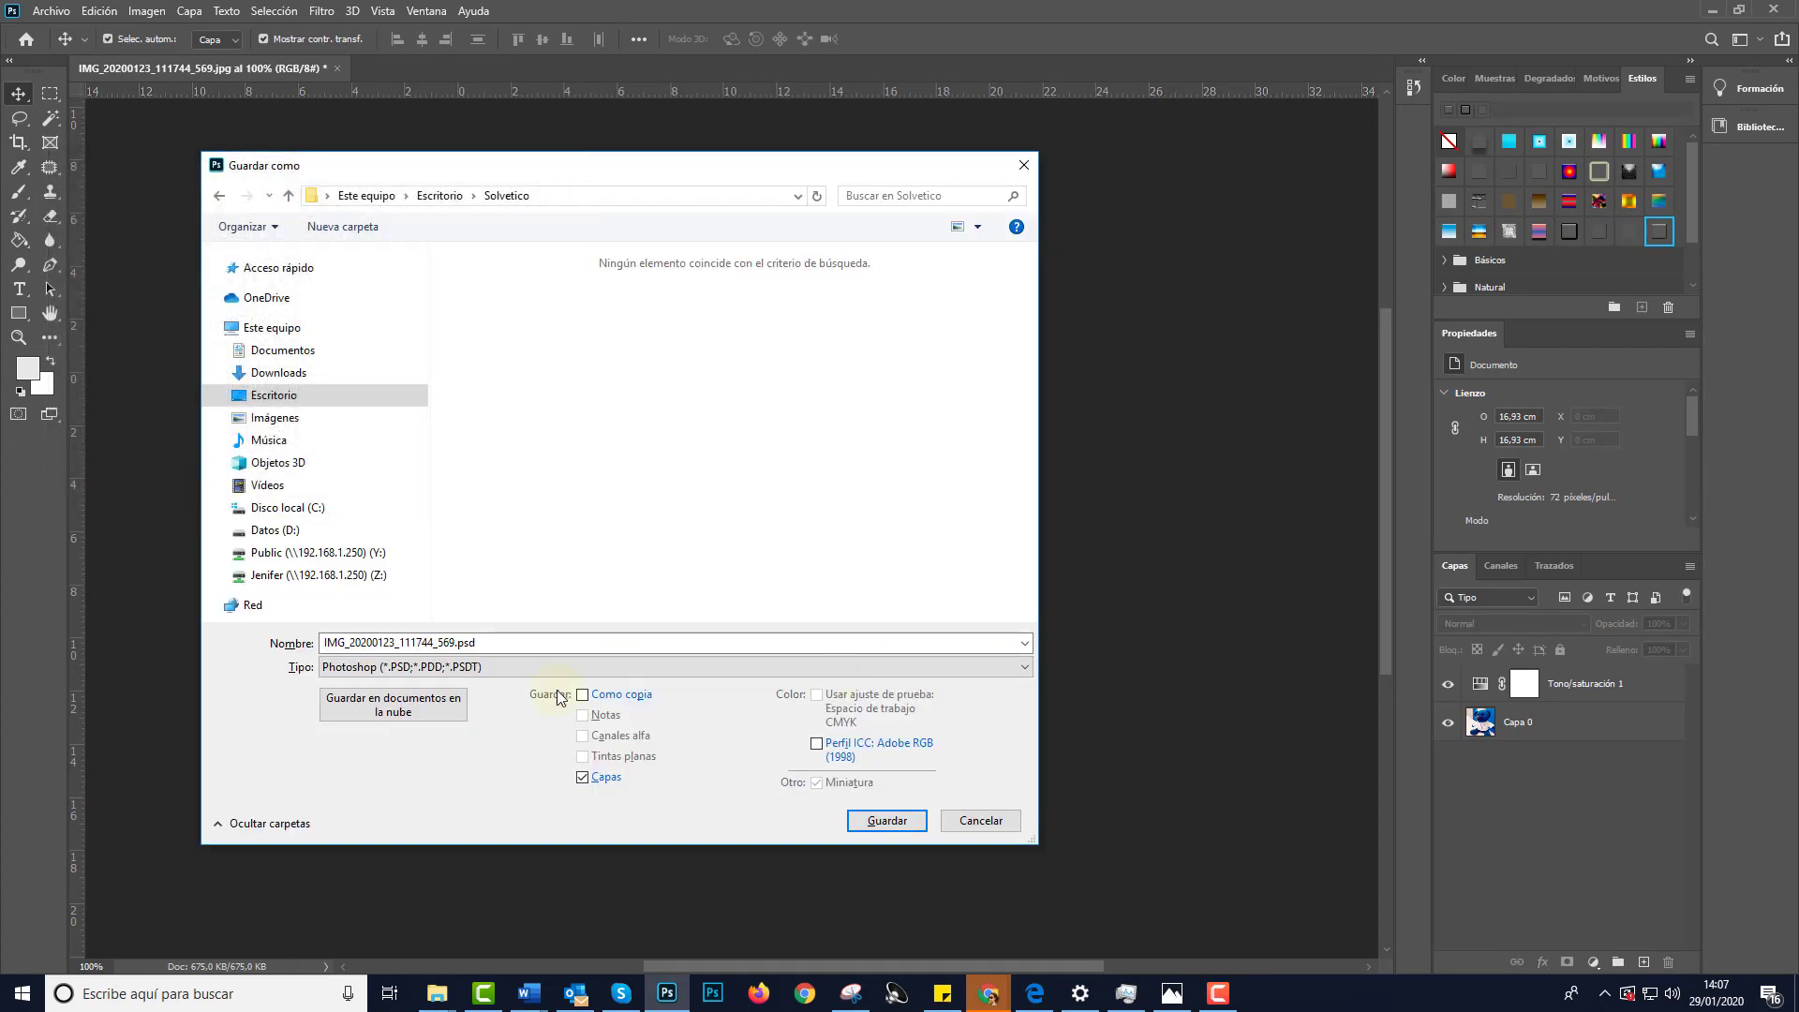
click(588, 667)
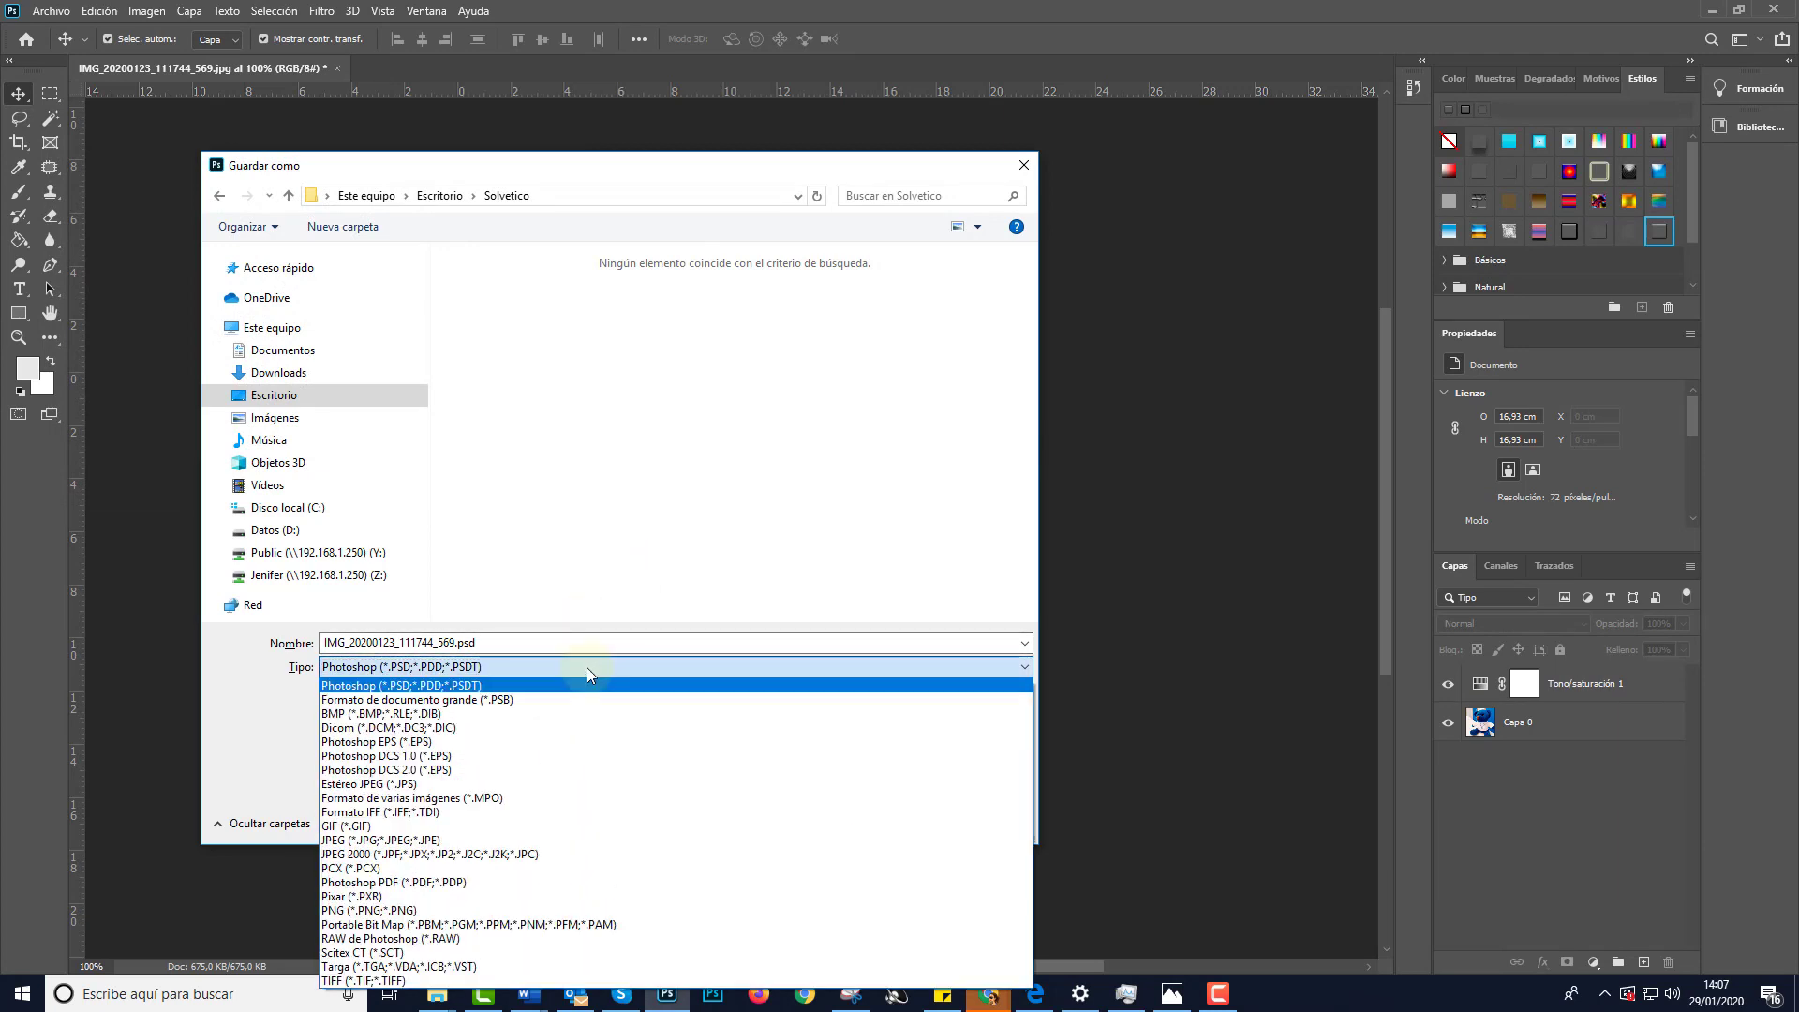
click(463, 848)
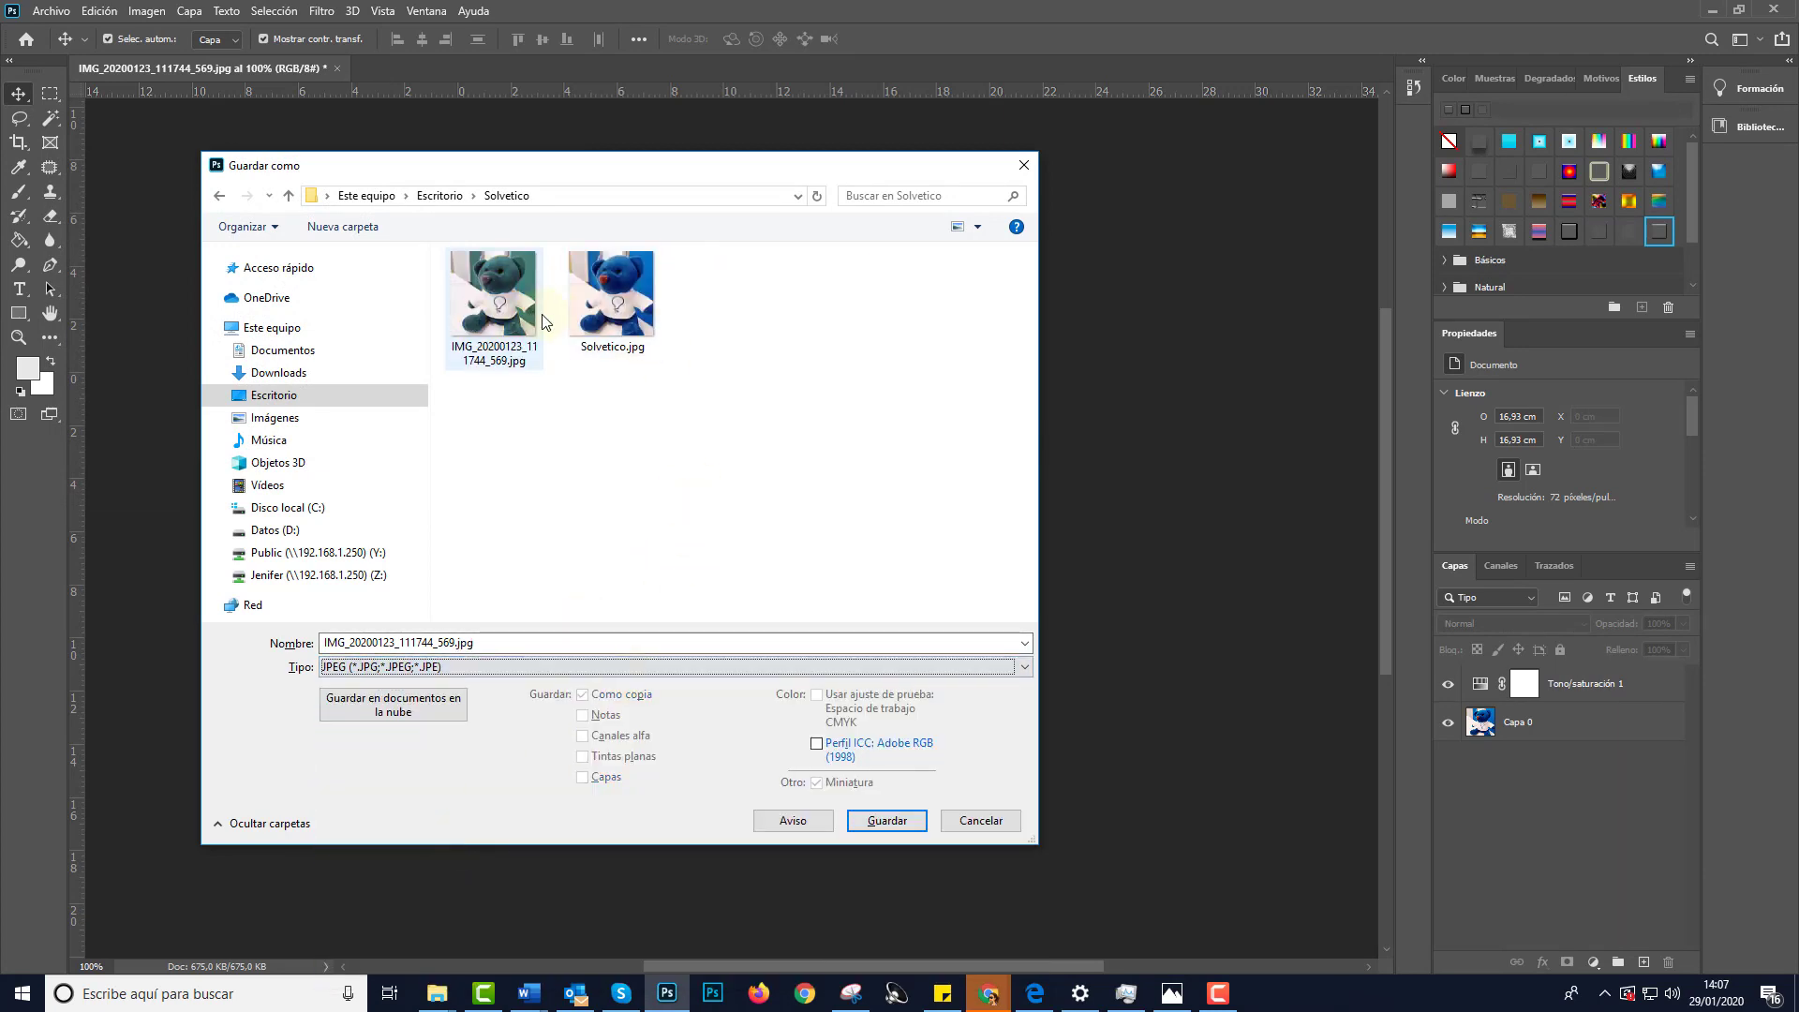
key(Return)
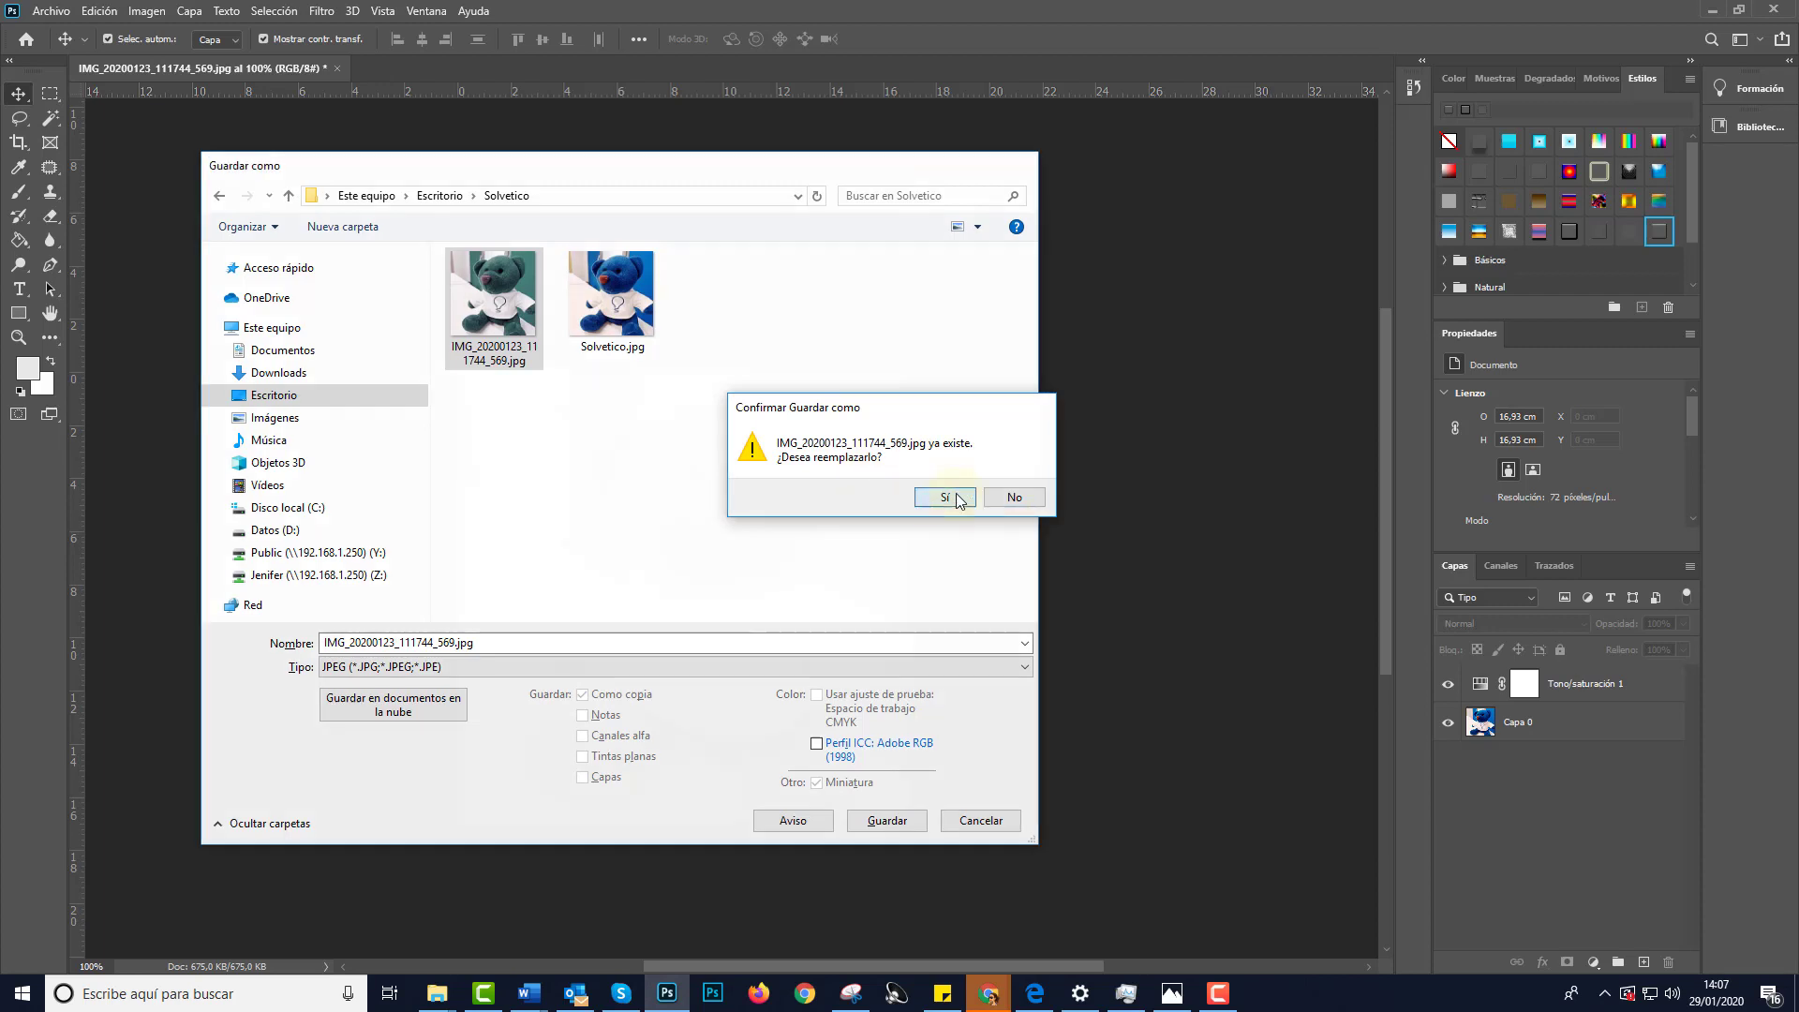
click(944, 498)
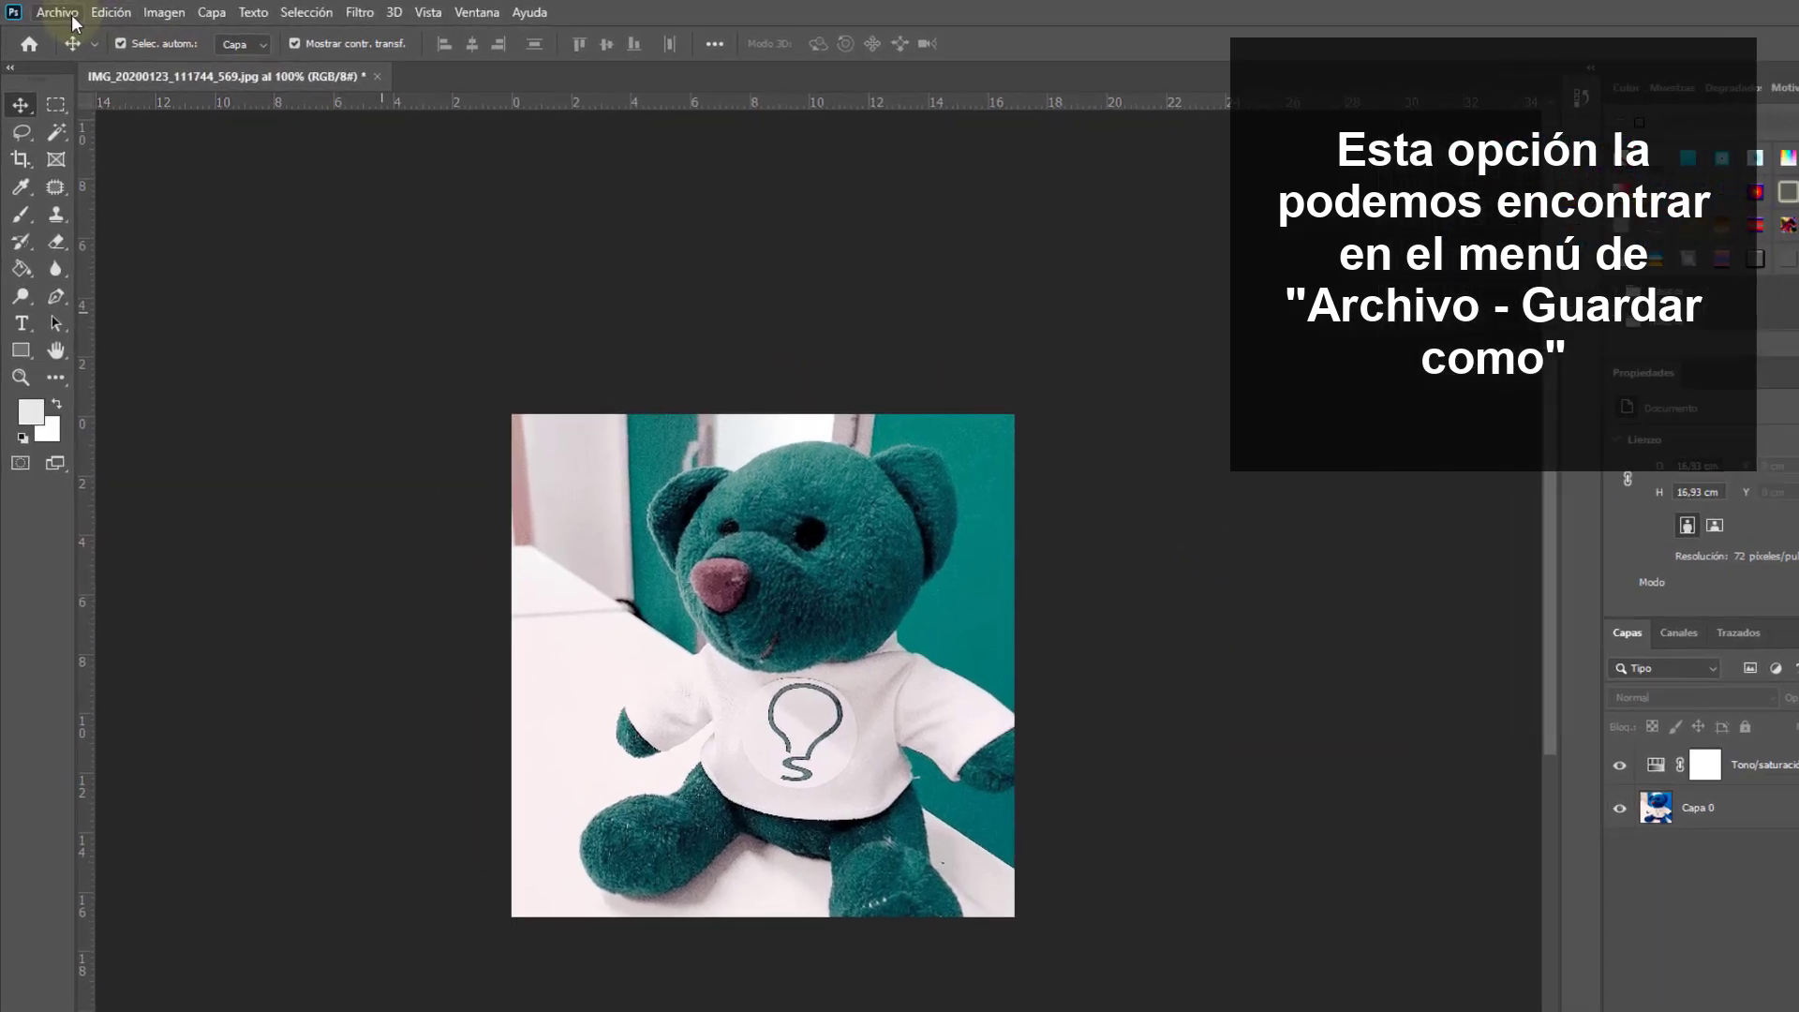
Step: Save As a JPEG copy renamed Solvetico2.jpg
click(66, 18)
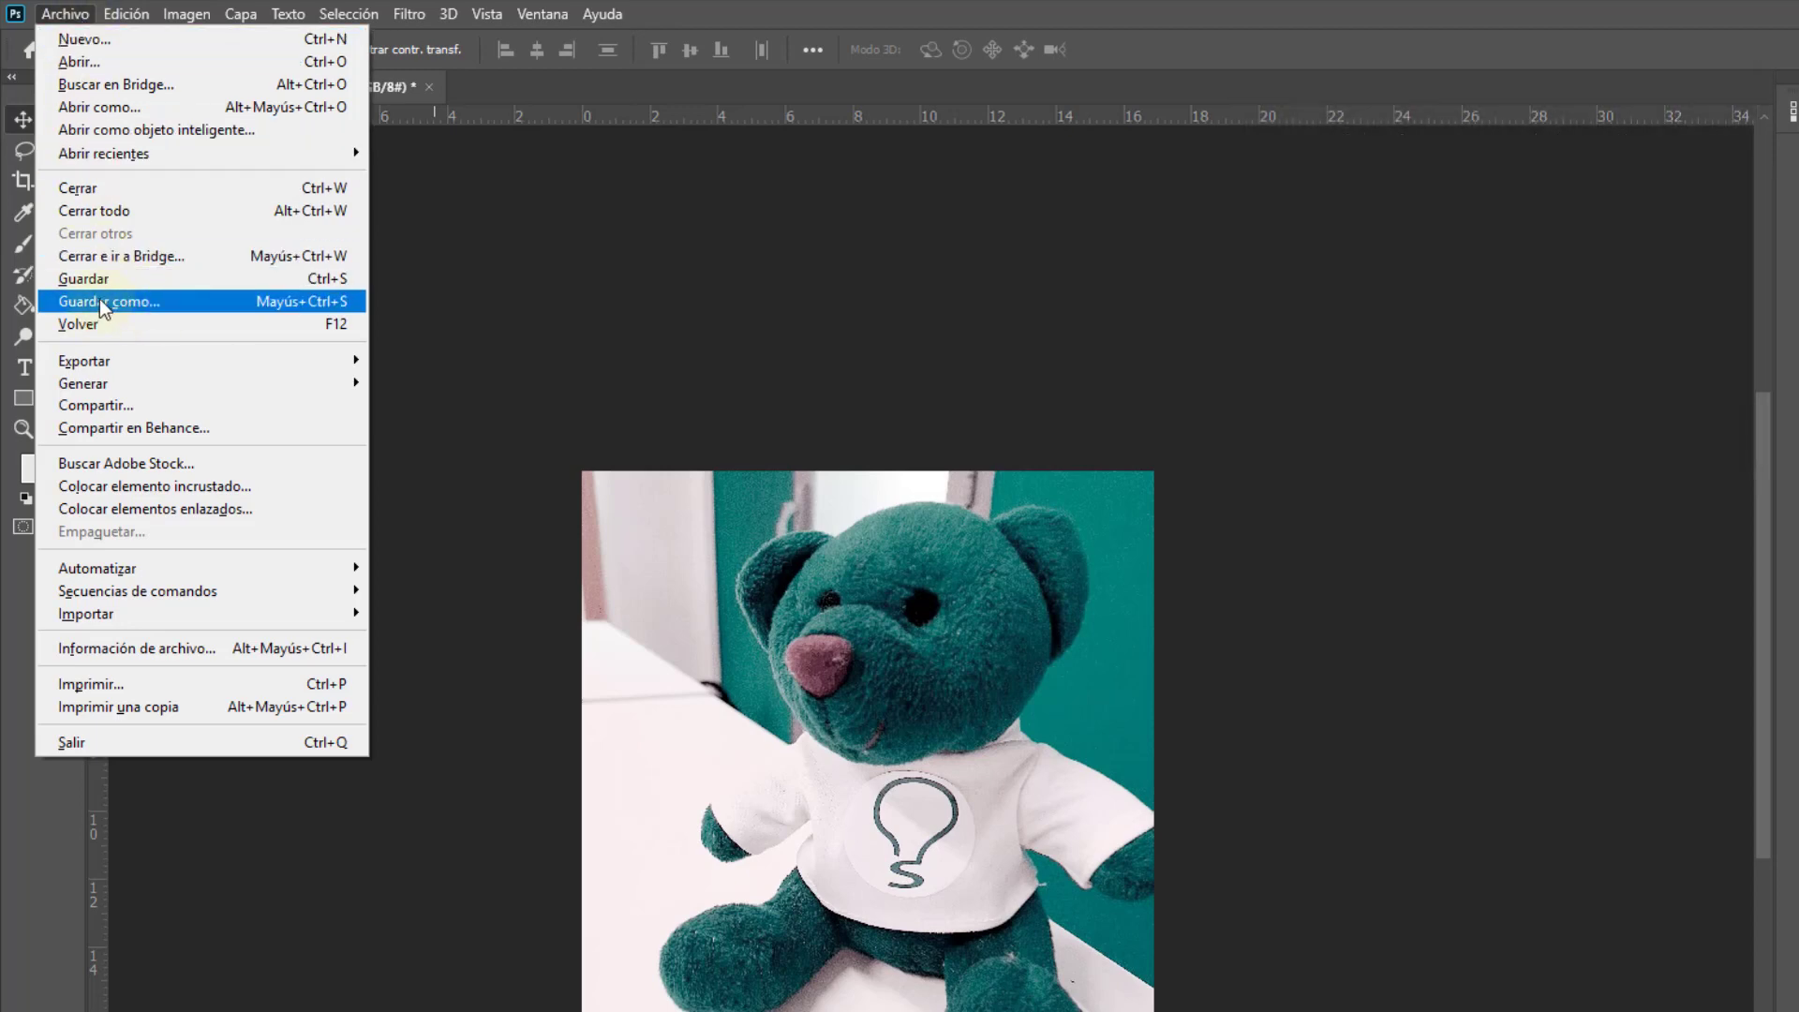
click(99, 299)
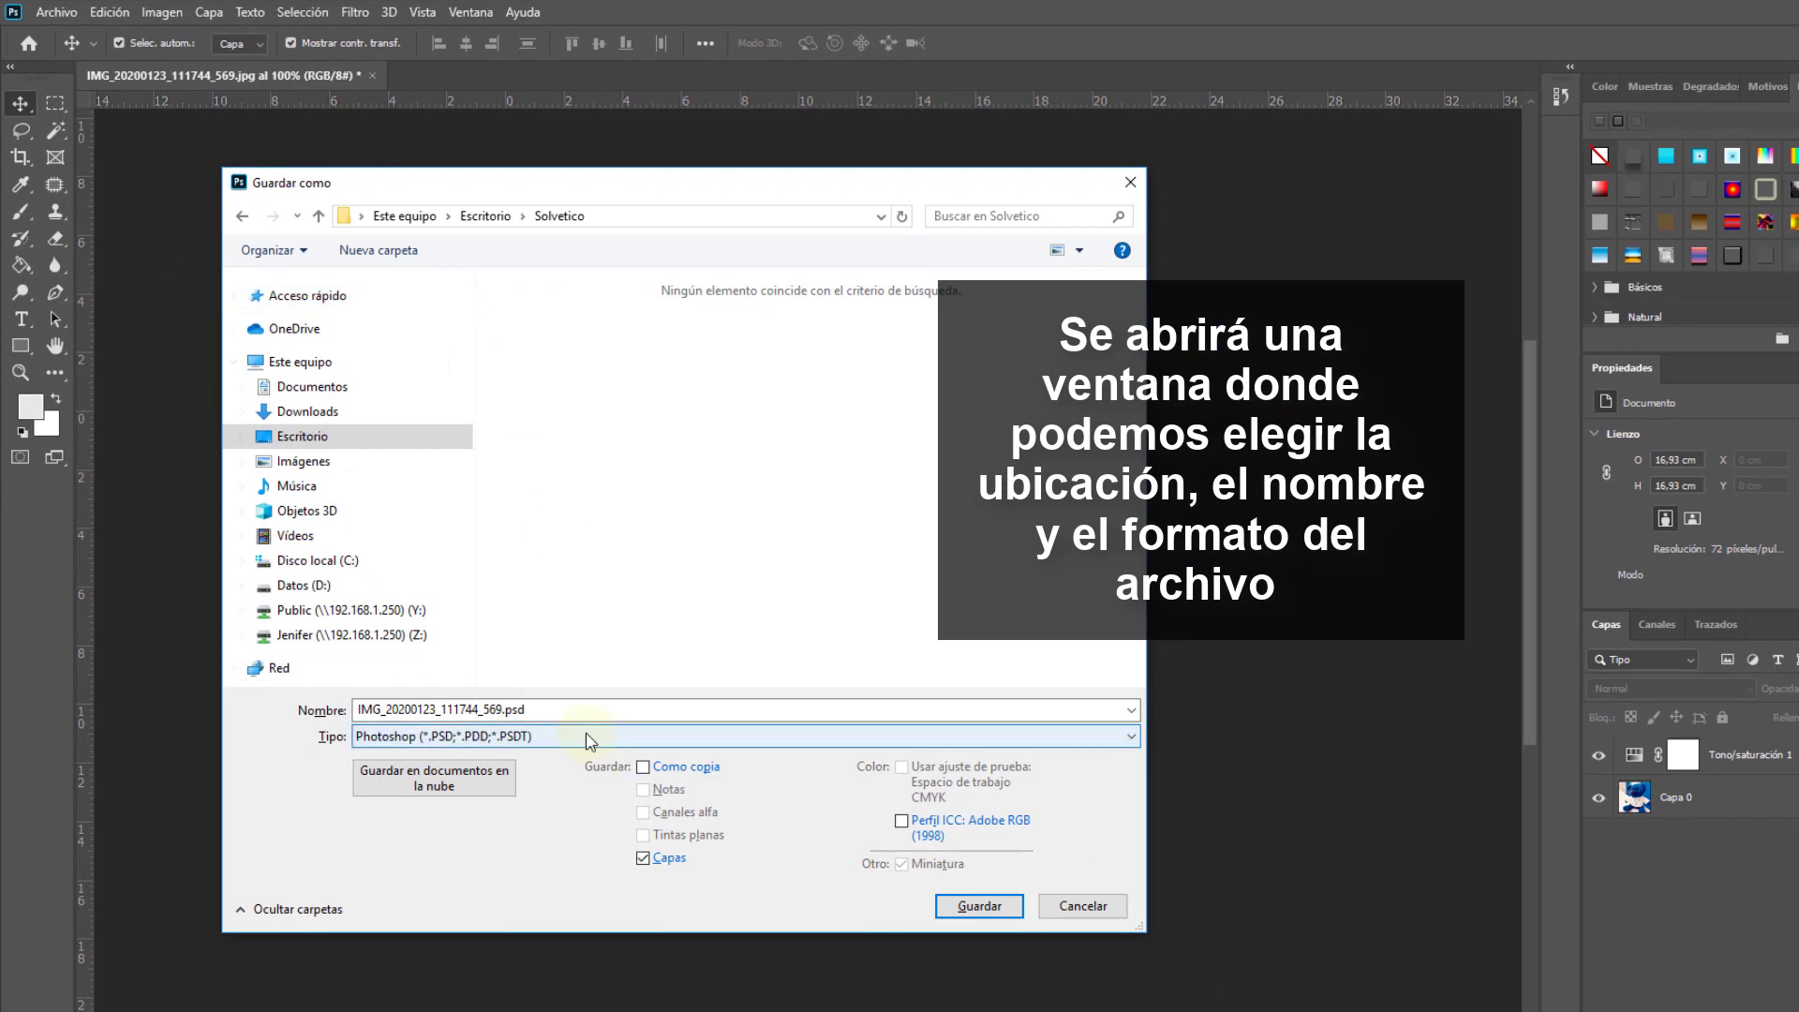
click(586, 734)
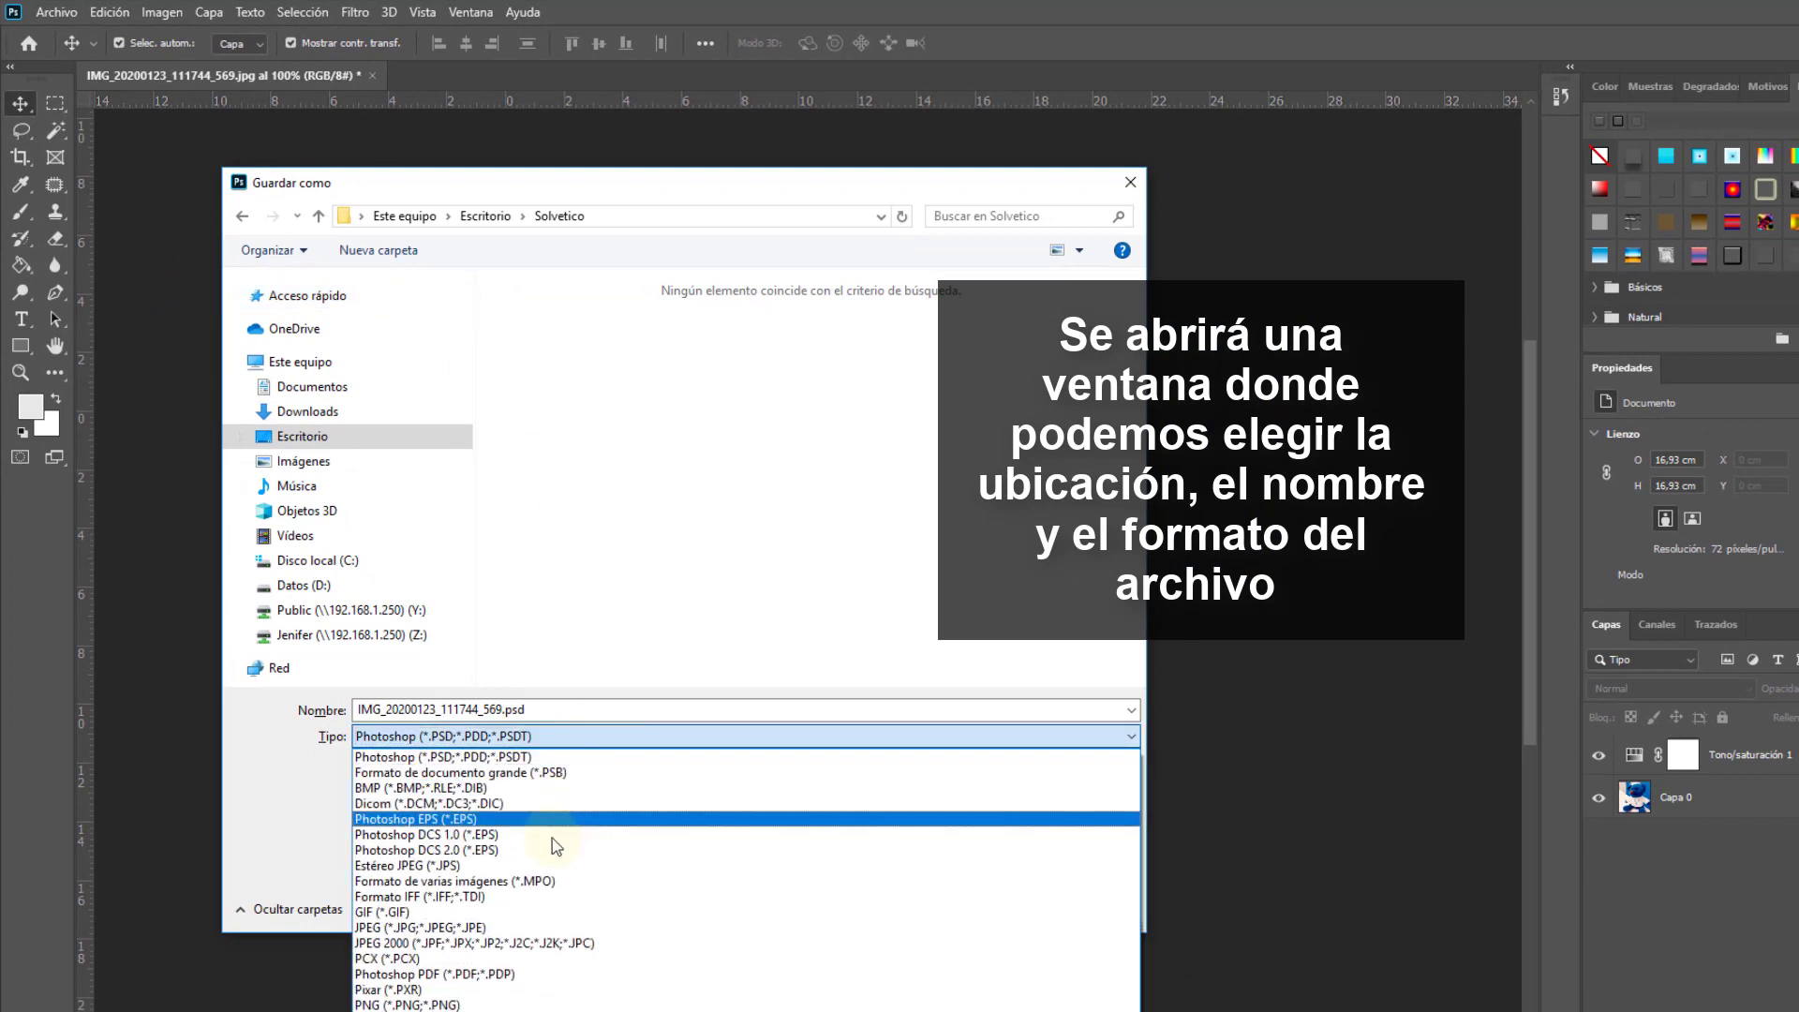
click(489, 927)
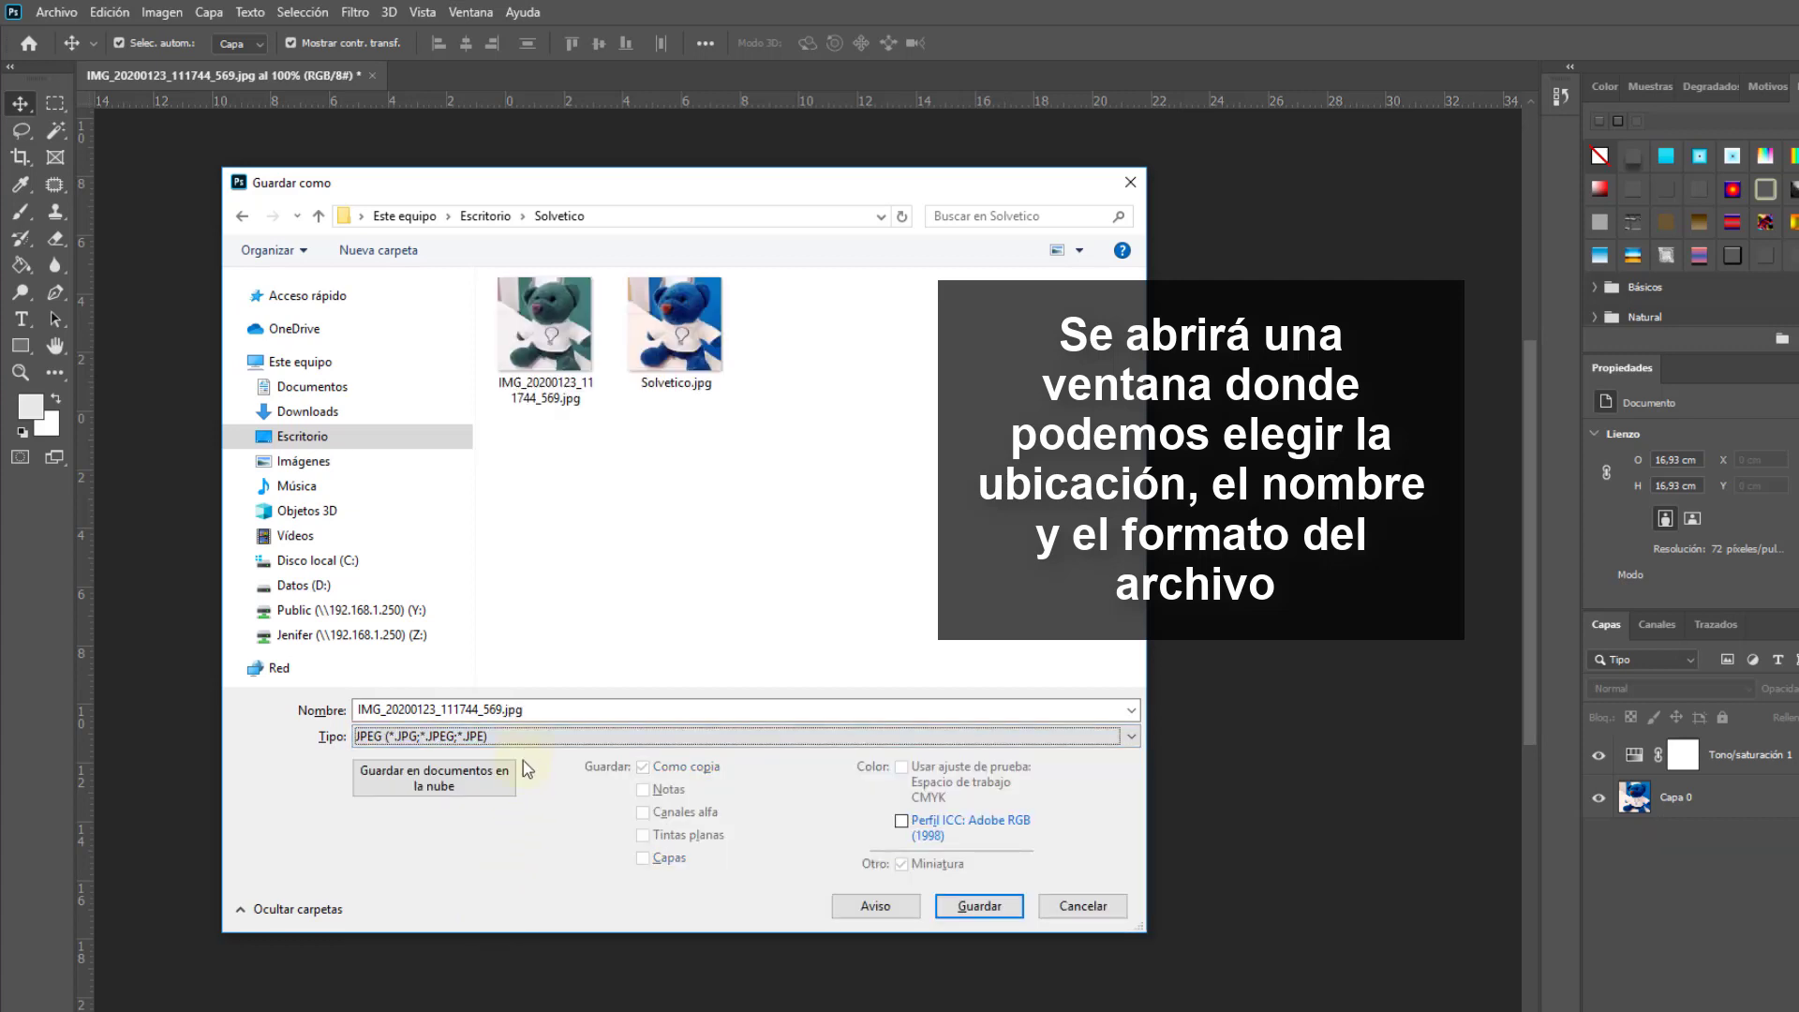
double_click(502, 710)
drag(502, 711, 176, 723)
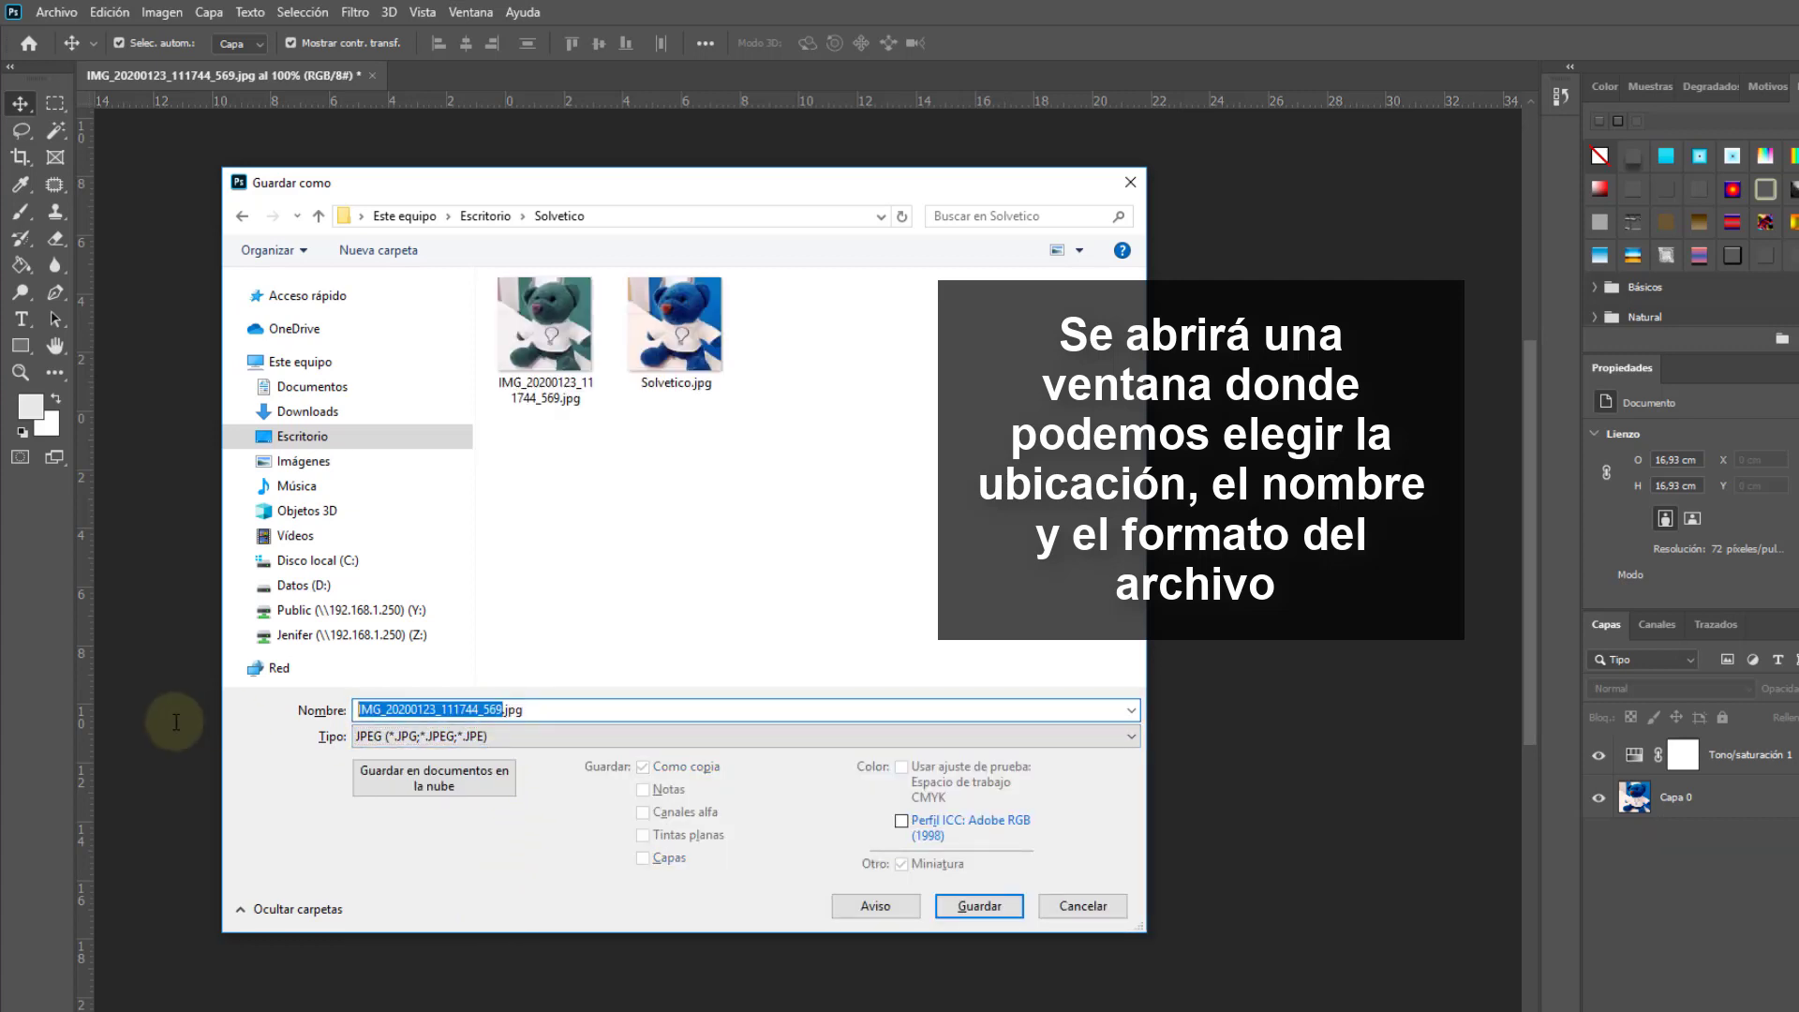
text(Solvetico2)
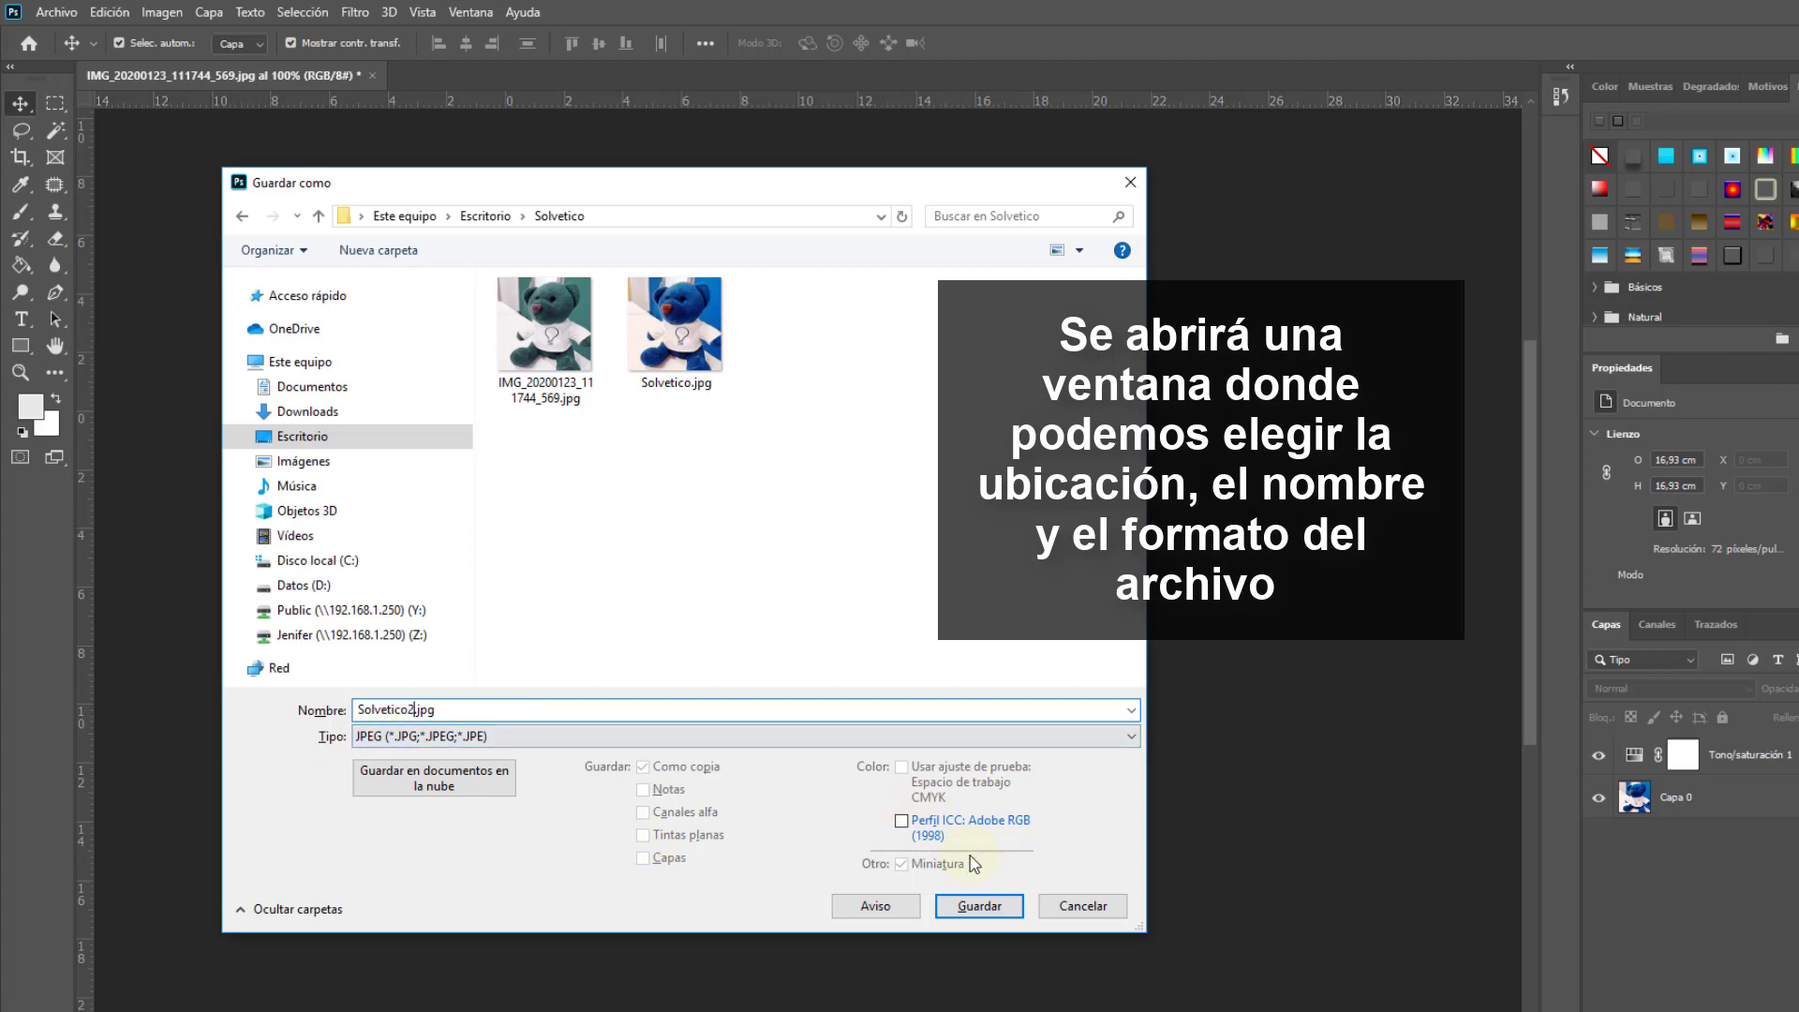
click(977, 907)
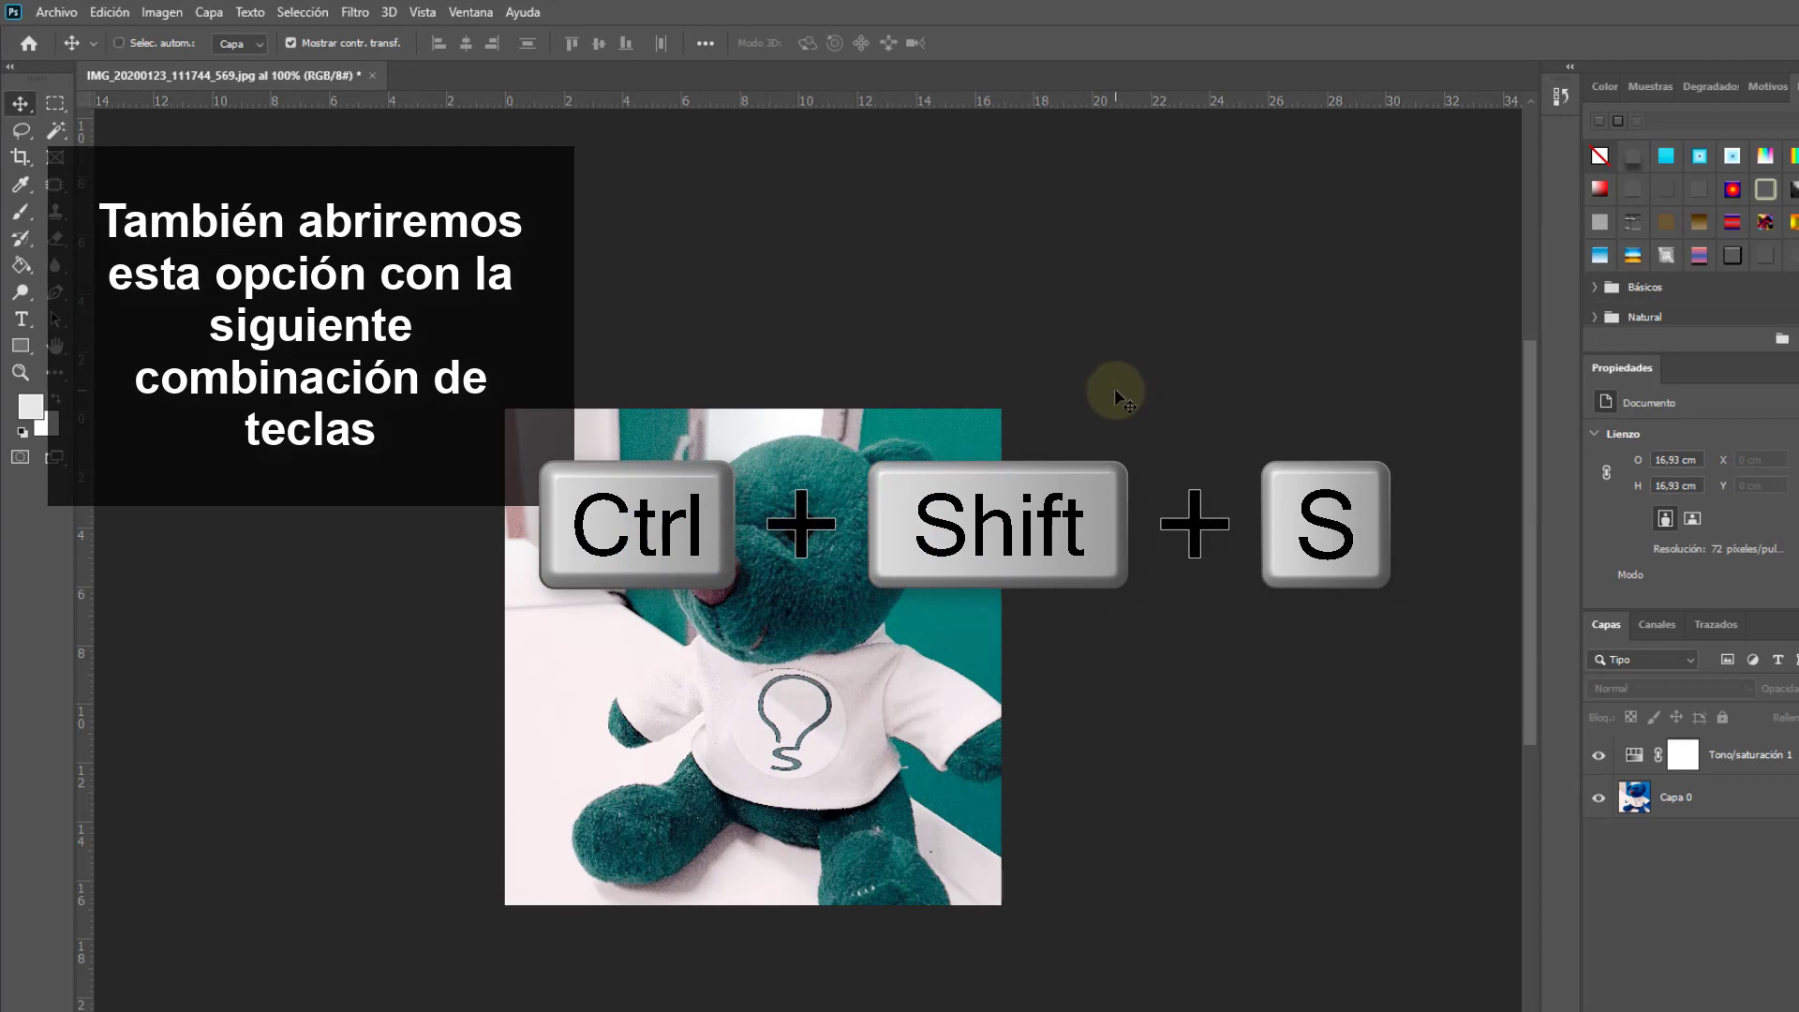
key(ctrl+shift+s)
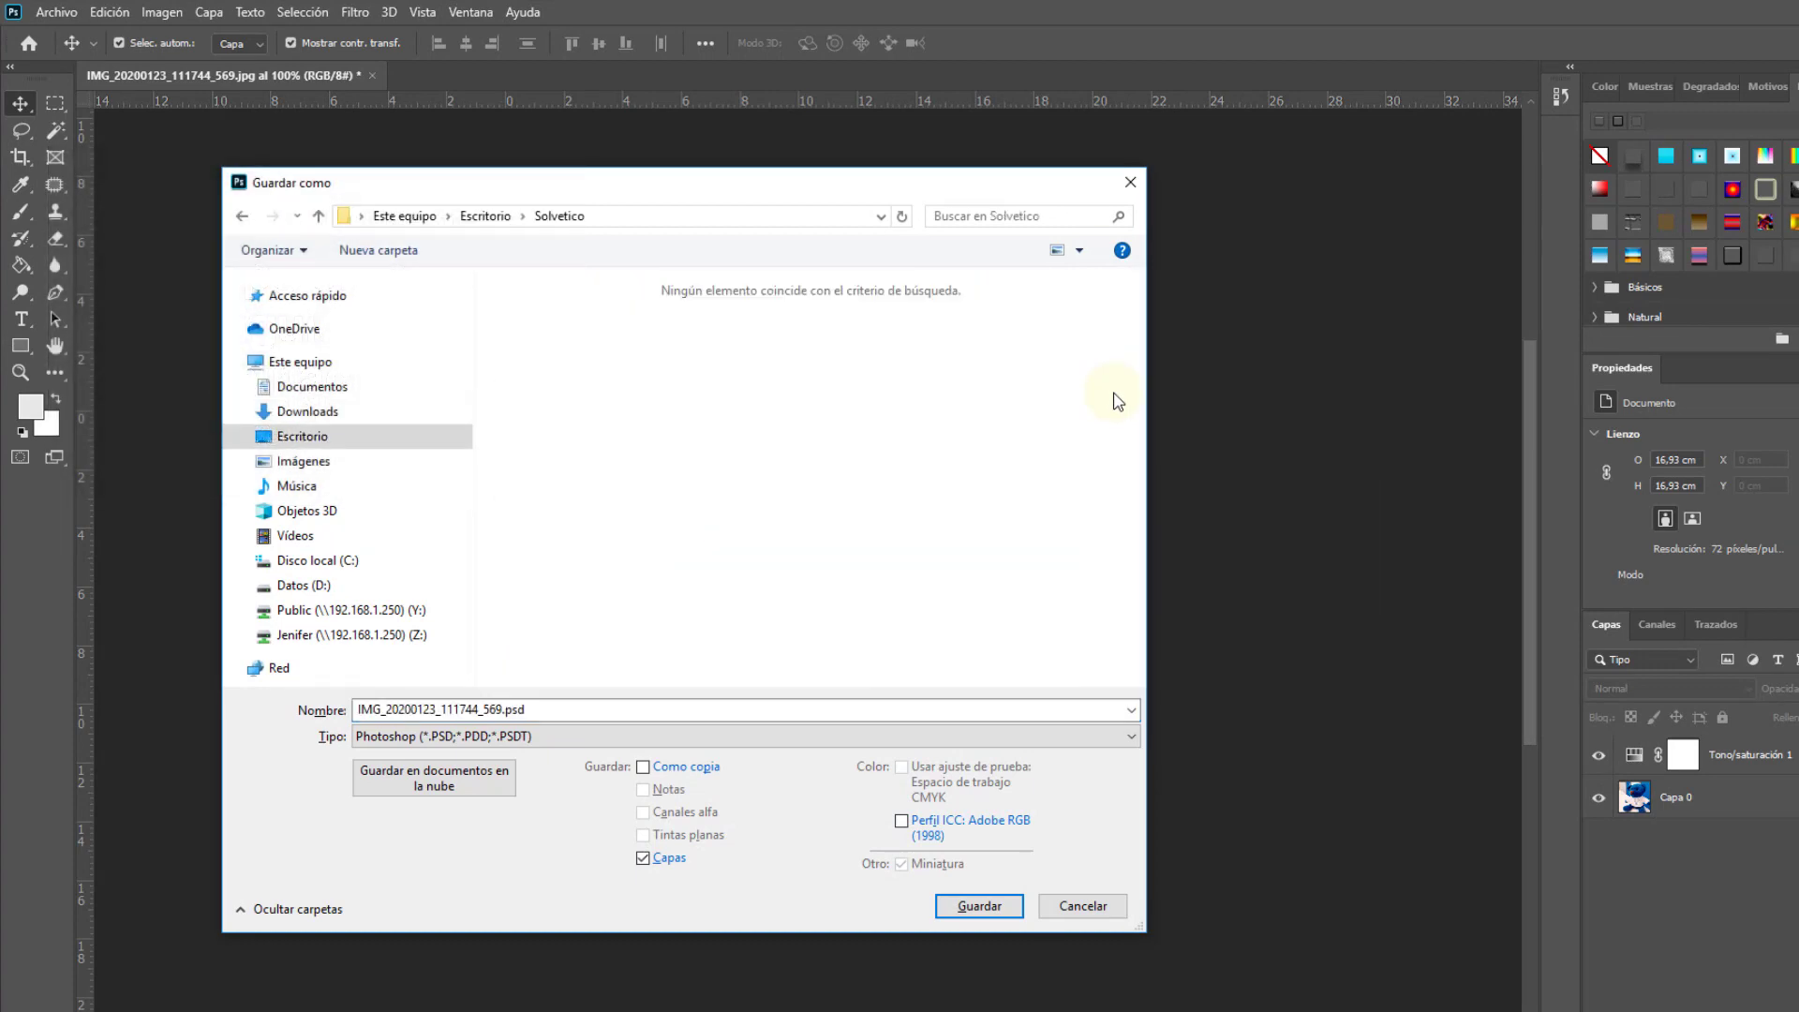
click(543, 737)
click(485, 947)
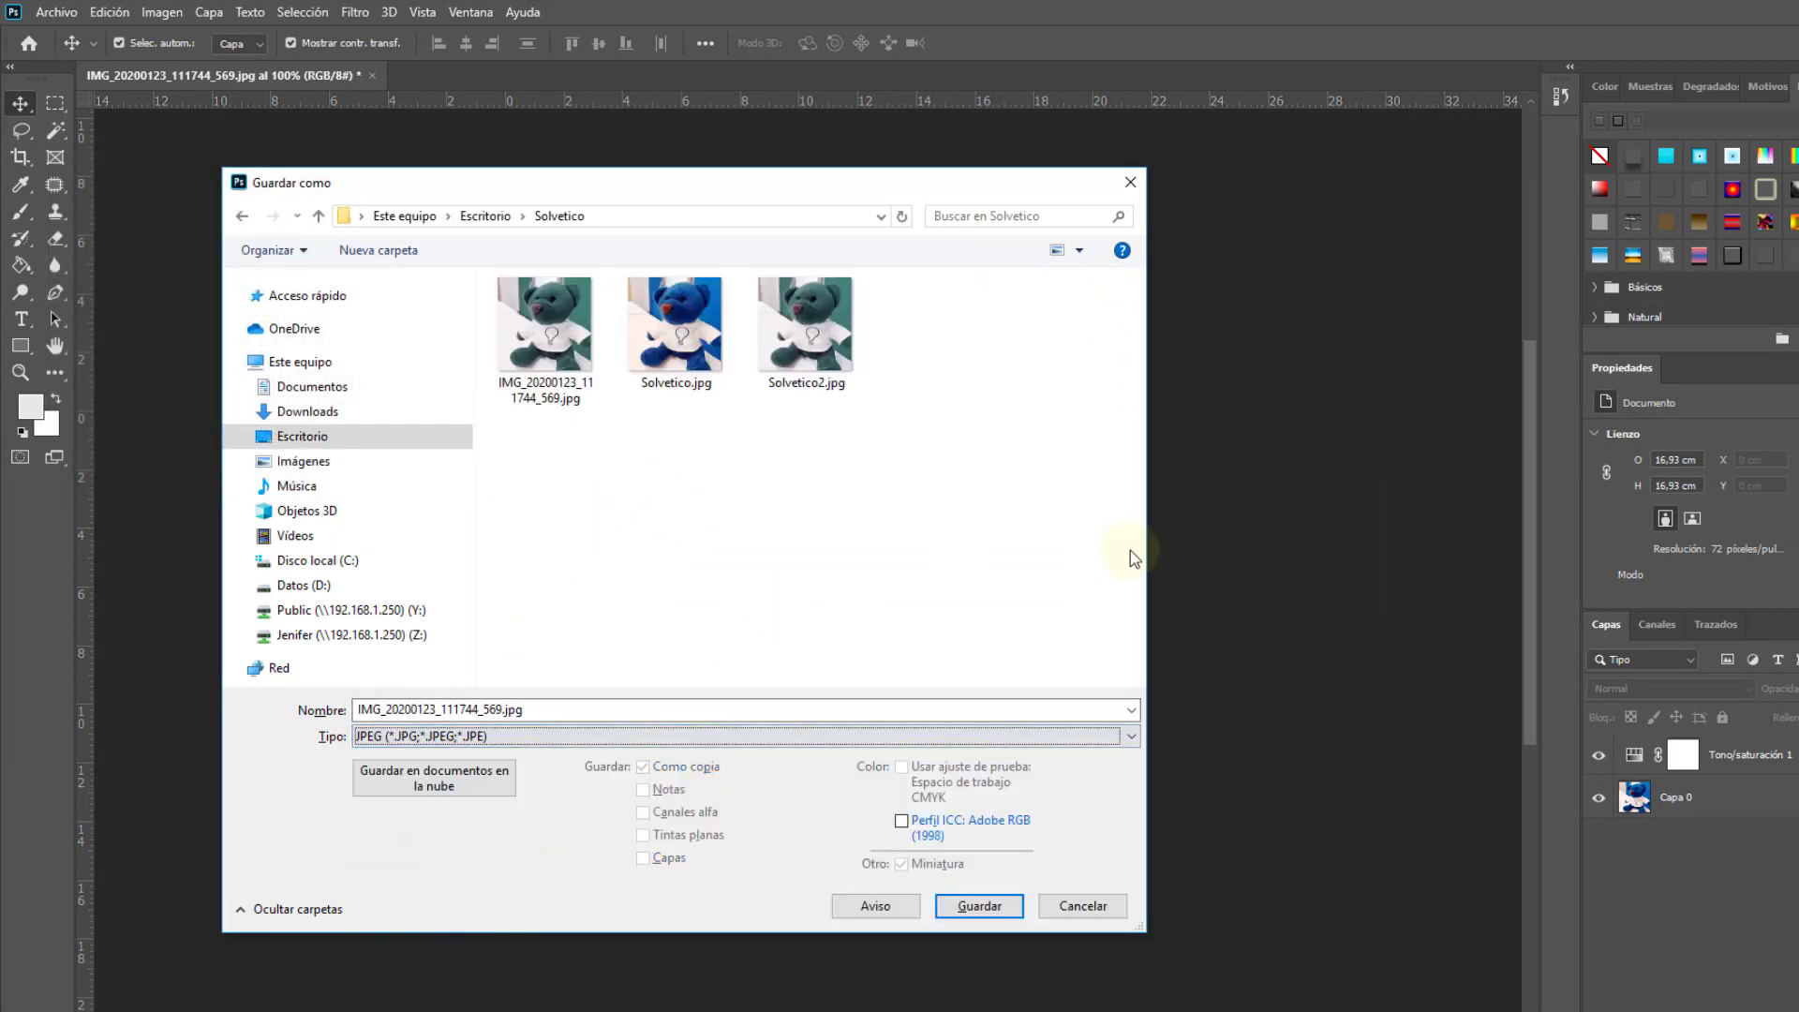
click(1128, 183)
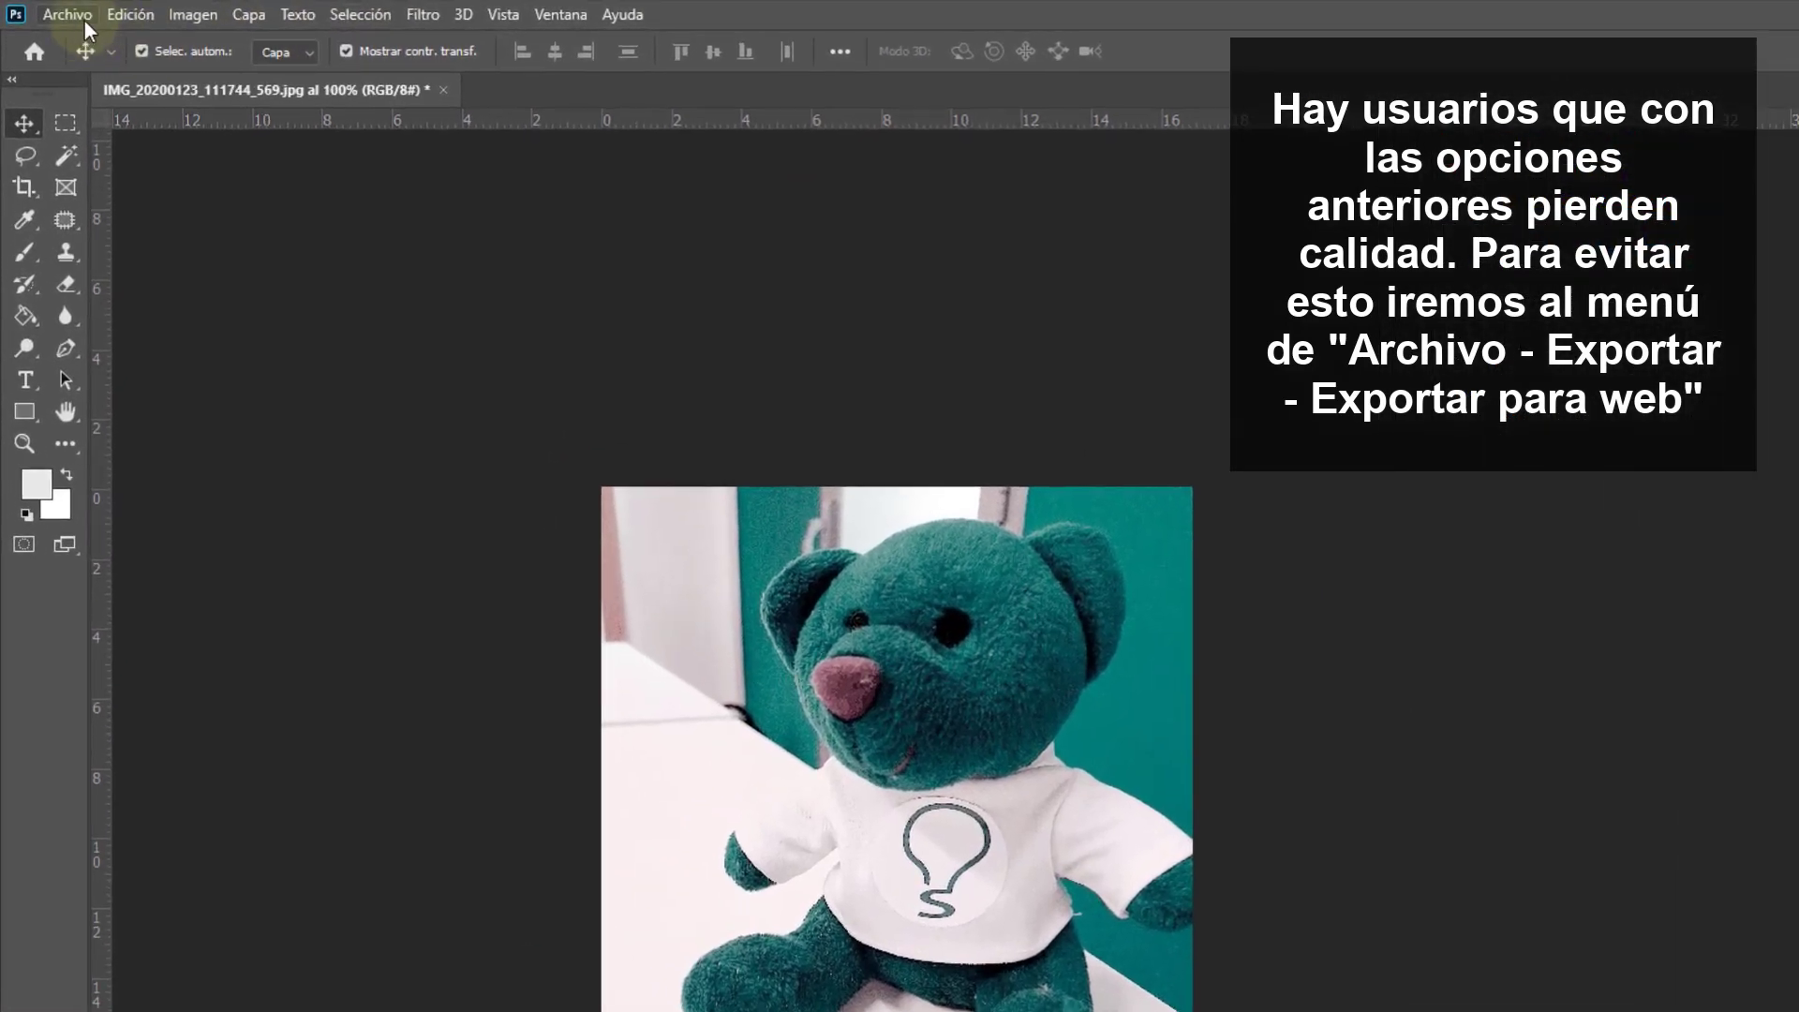
Step: In Save for Web, choose a low-quality JPEG preset, set quality 22 and width 350 px
click(67, 15)
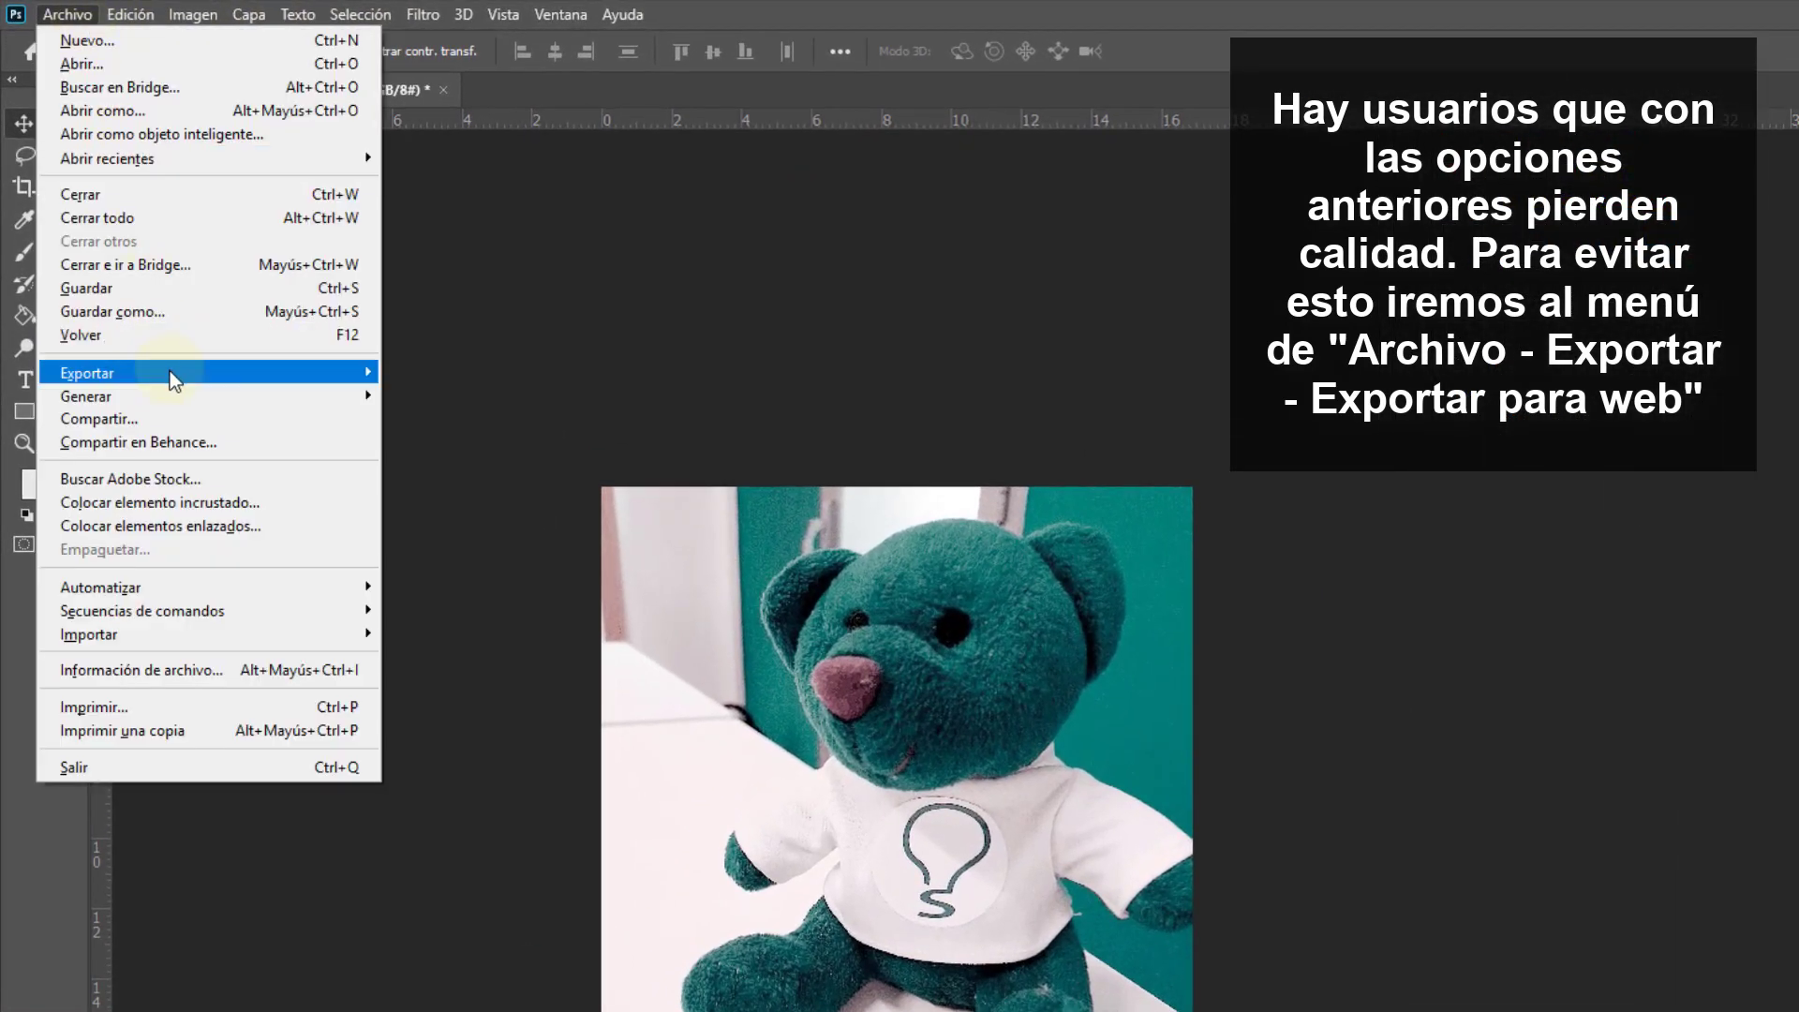
mouse_move(208, 373)
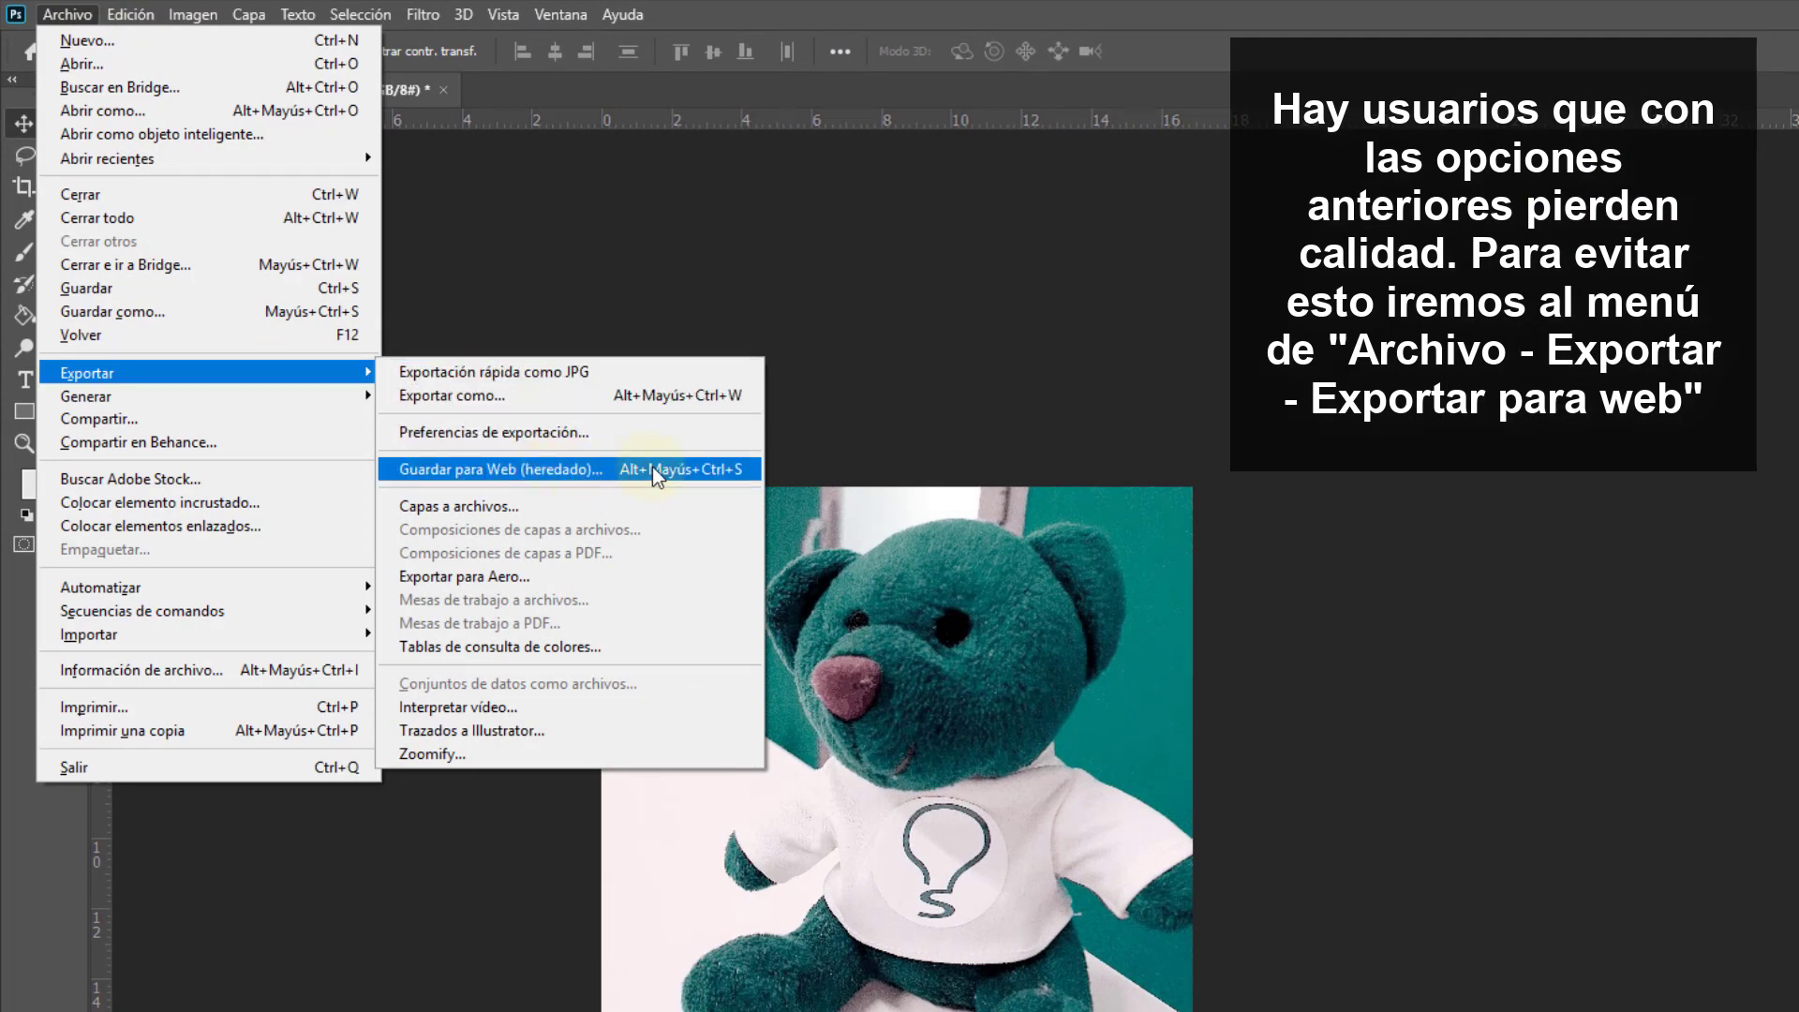
click(544, 478)
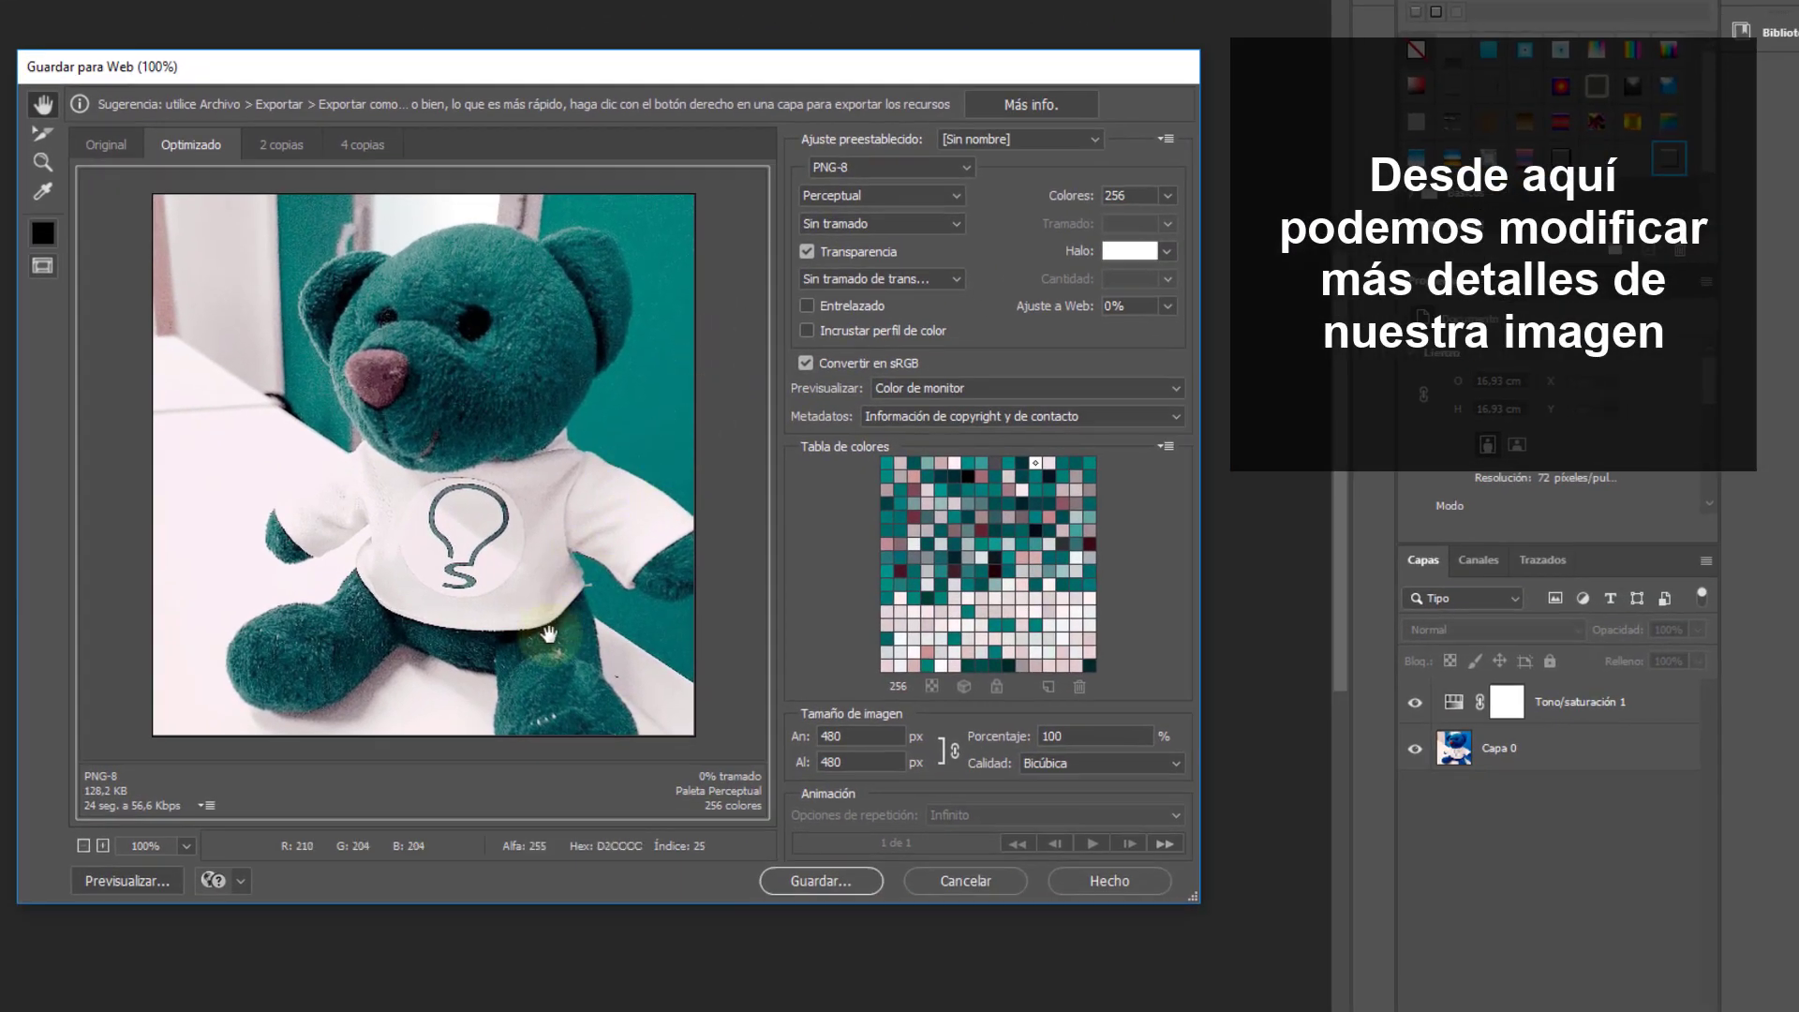
click(949, 138)
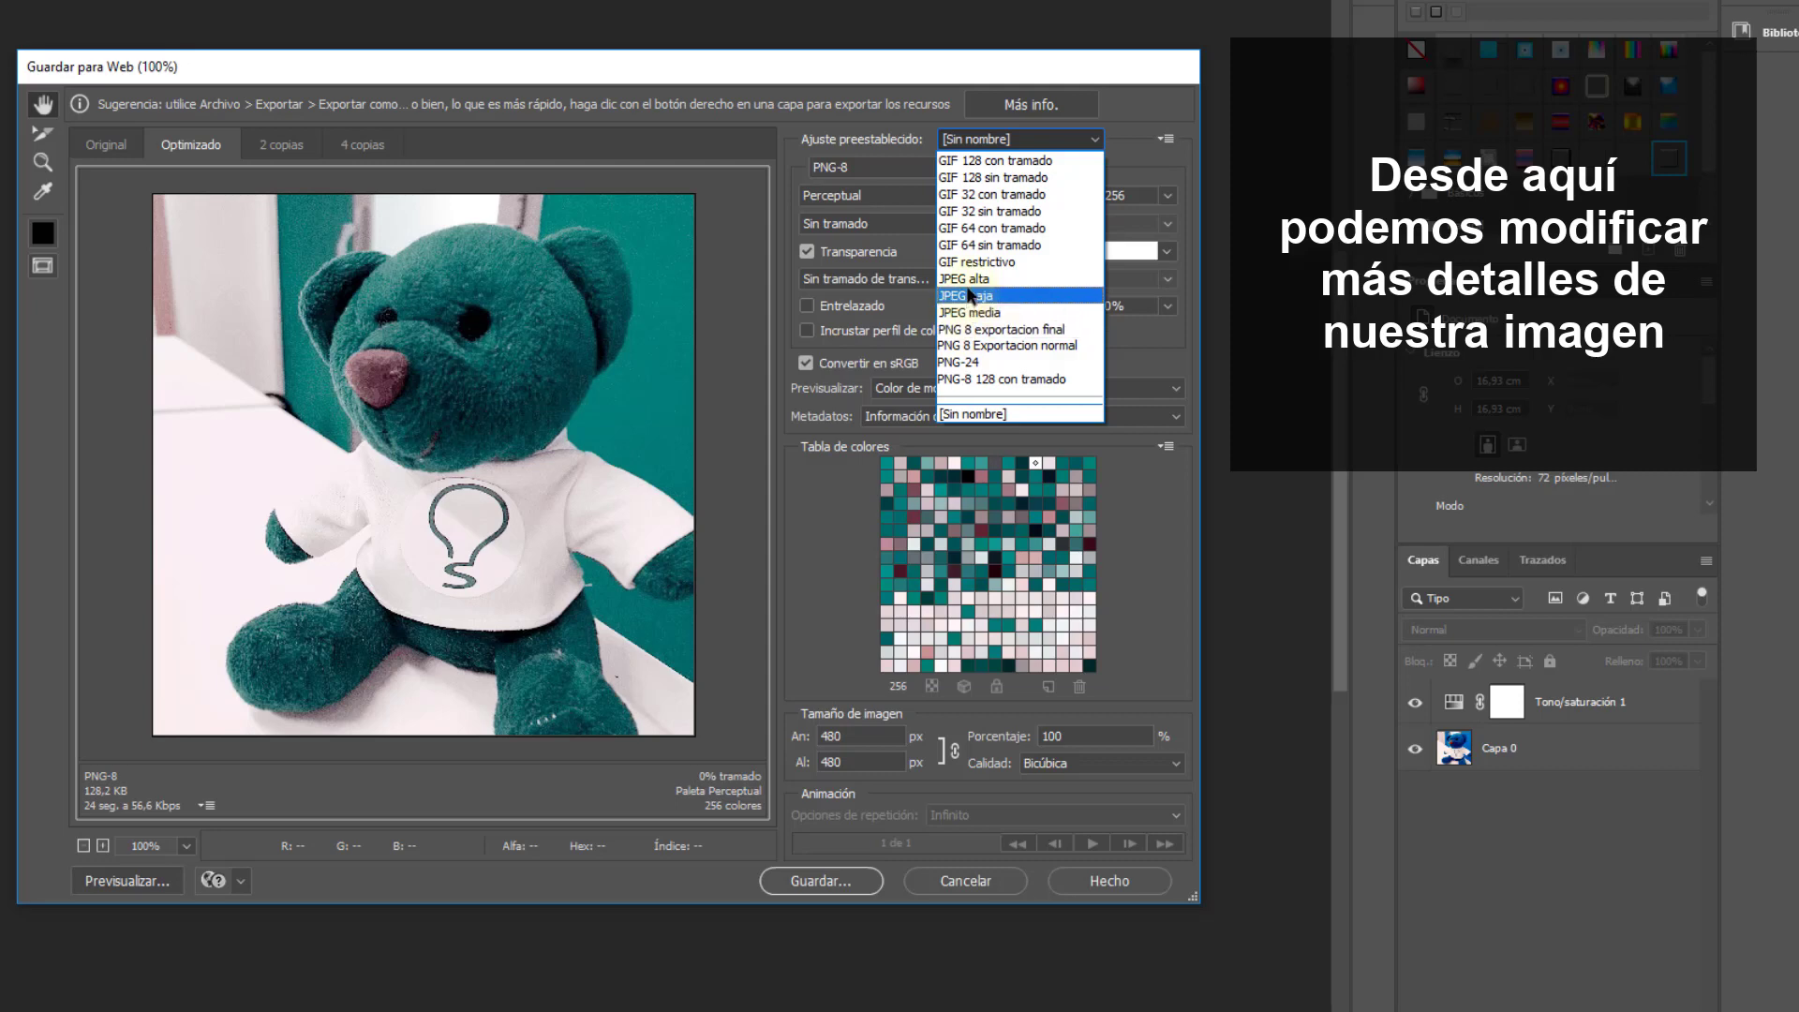
click(970, 312)
click(935, 194)
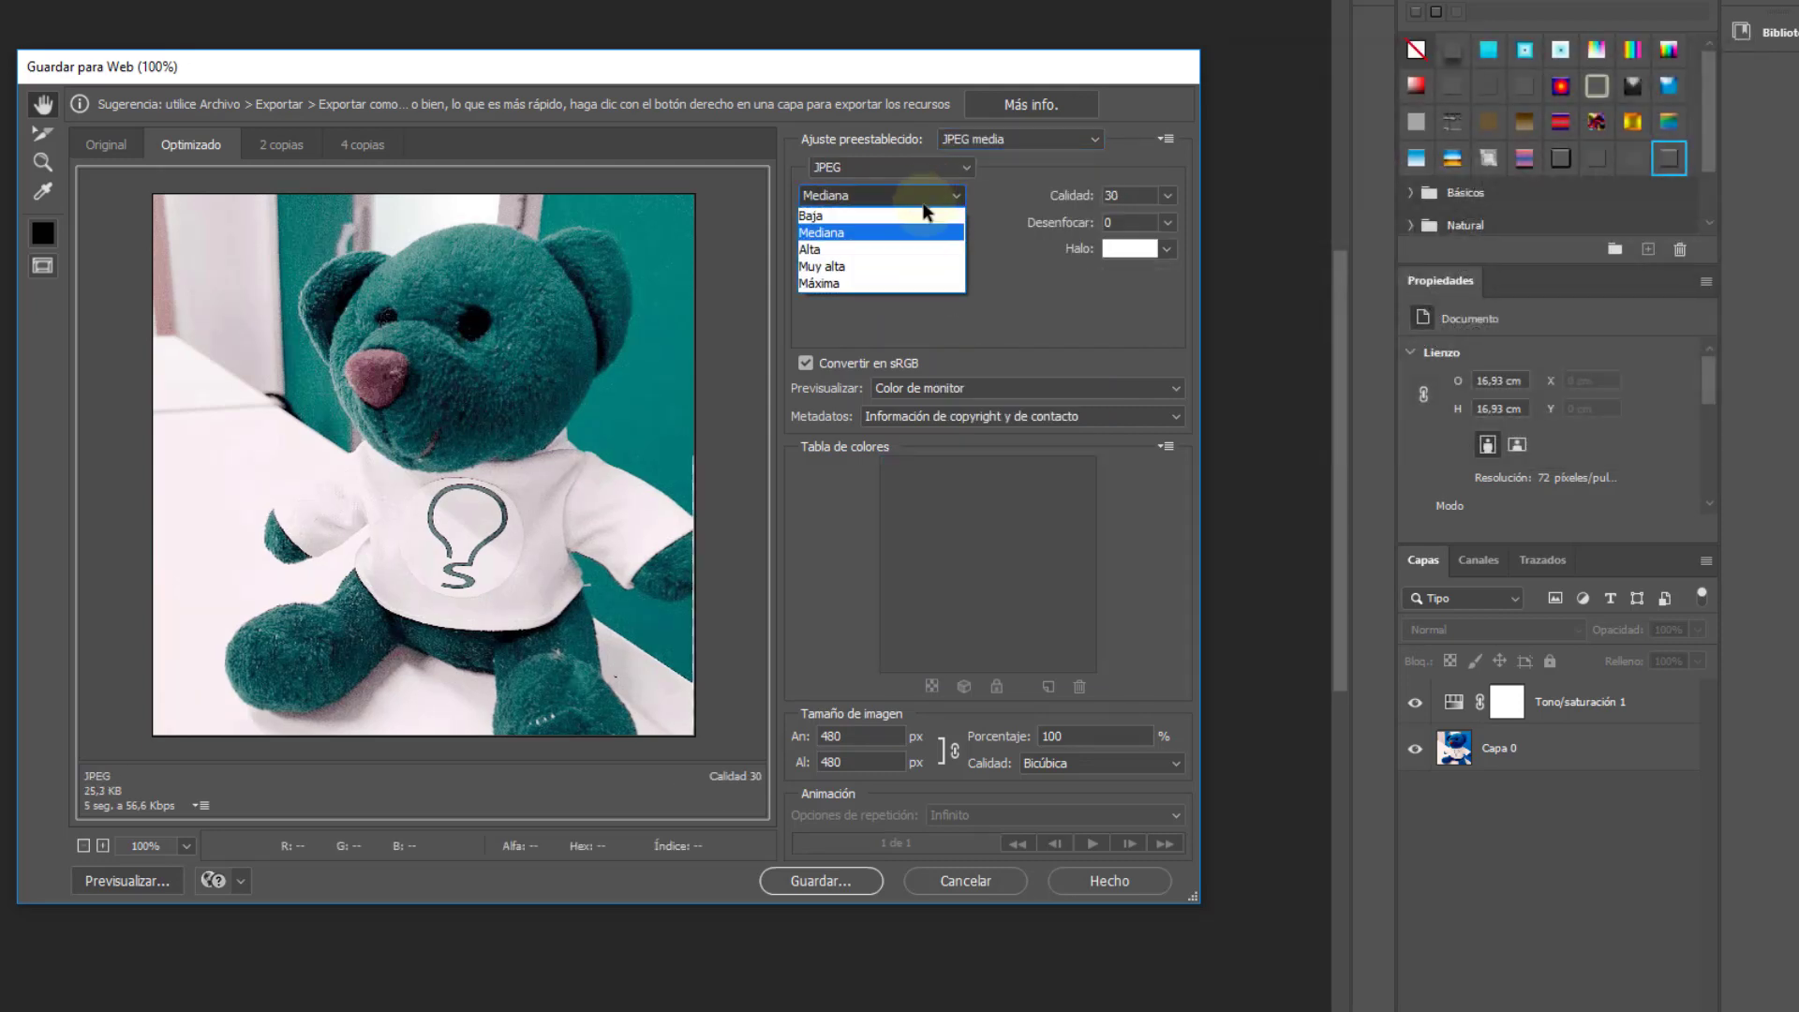
click(903, 217)
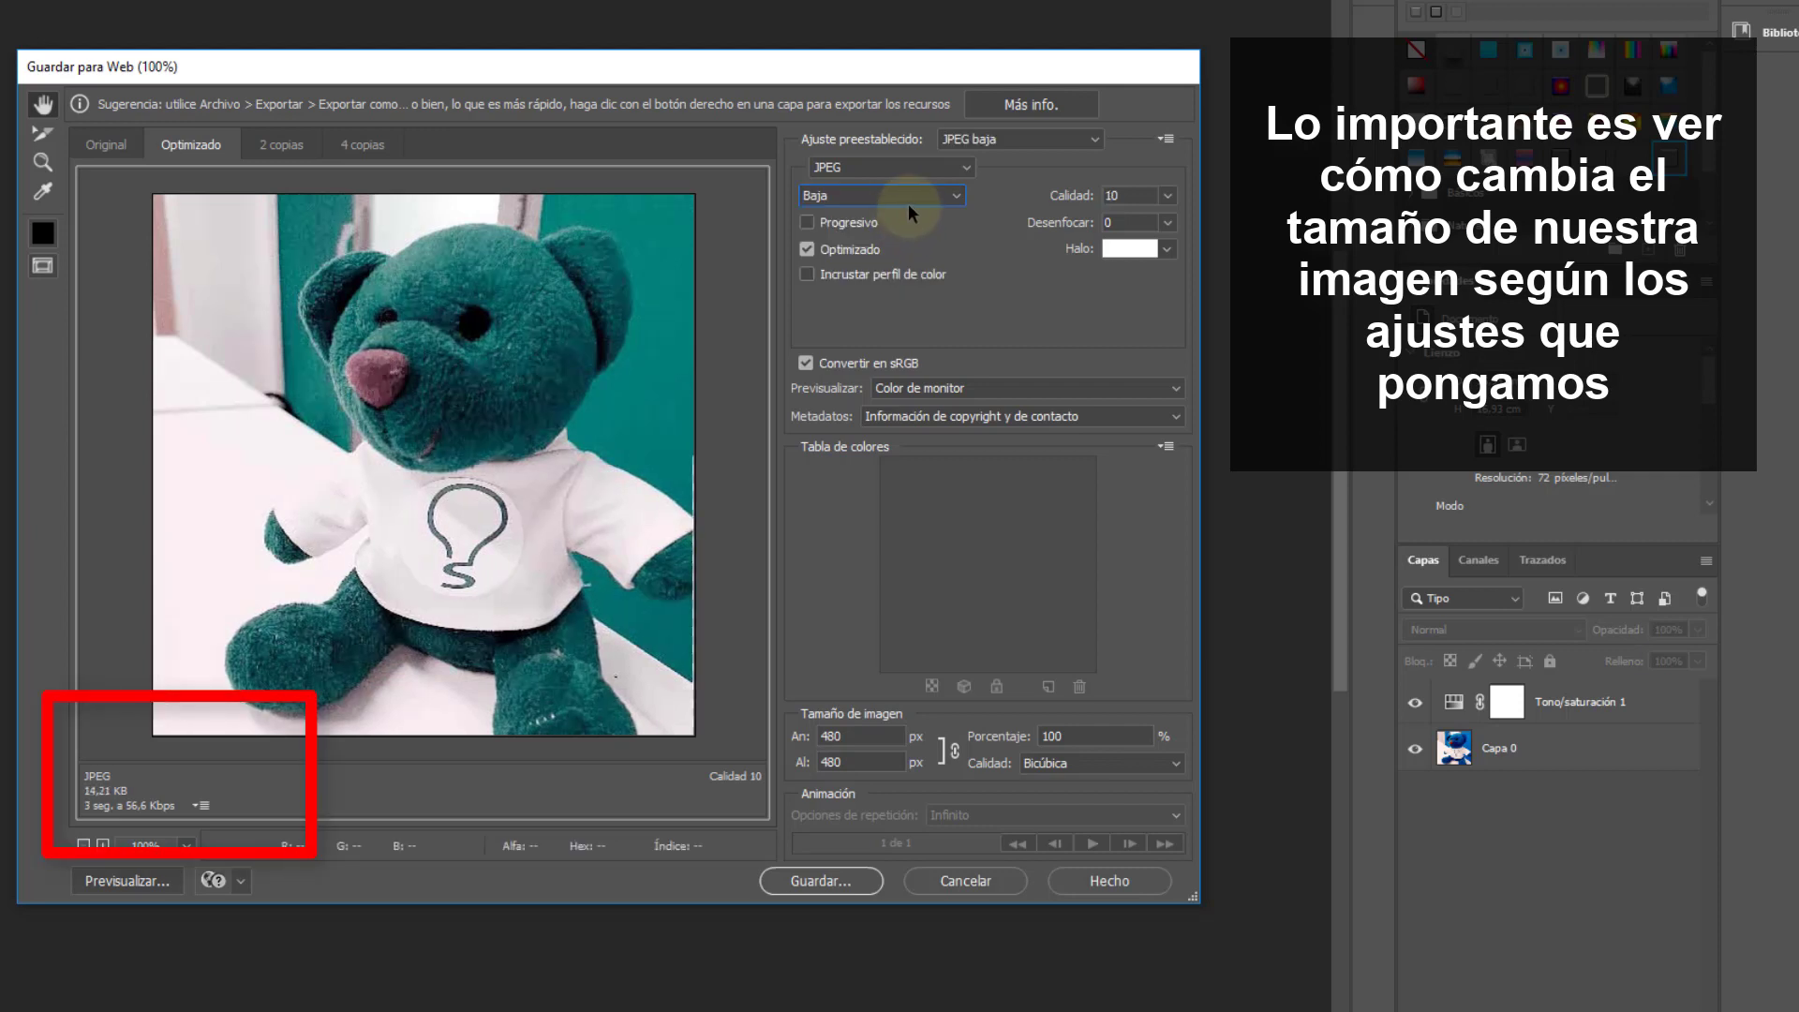
drag(1070, 197, 1064, 205)
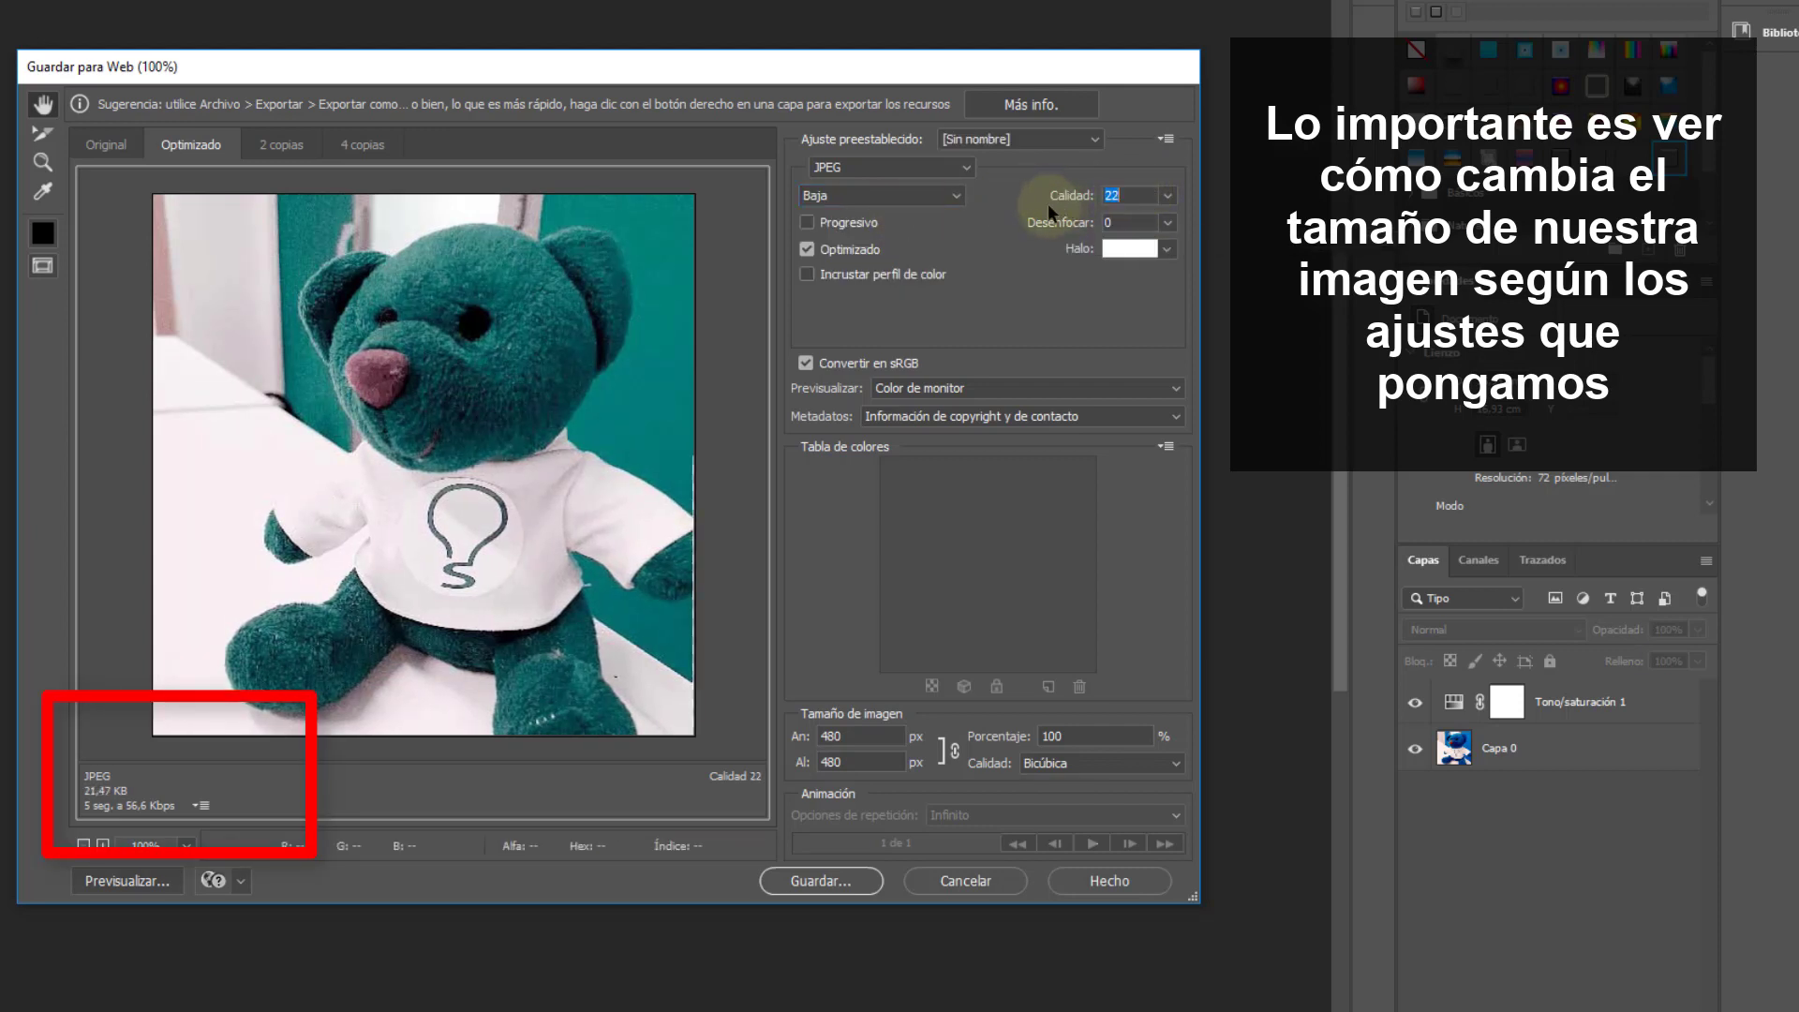
click(848, 736)
text(350)
click(877, 171)
Step: Try PNG-8 and PNG-24, return to JPEG, and show the 2-up comparison
click(863, 225)
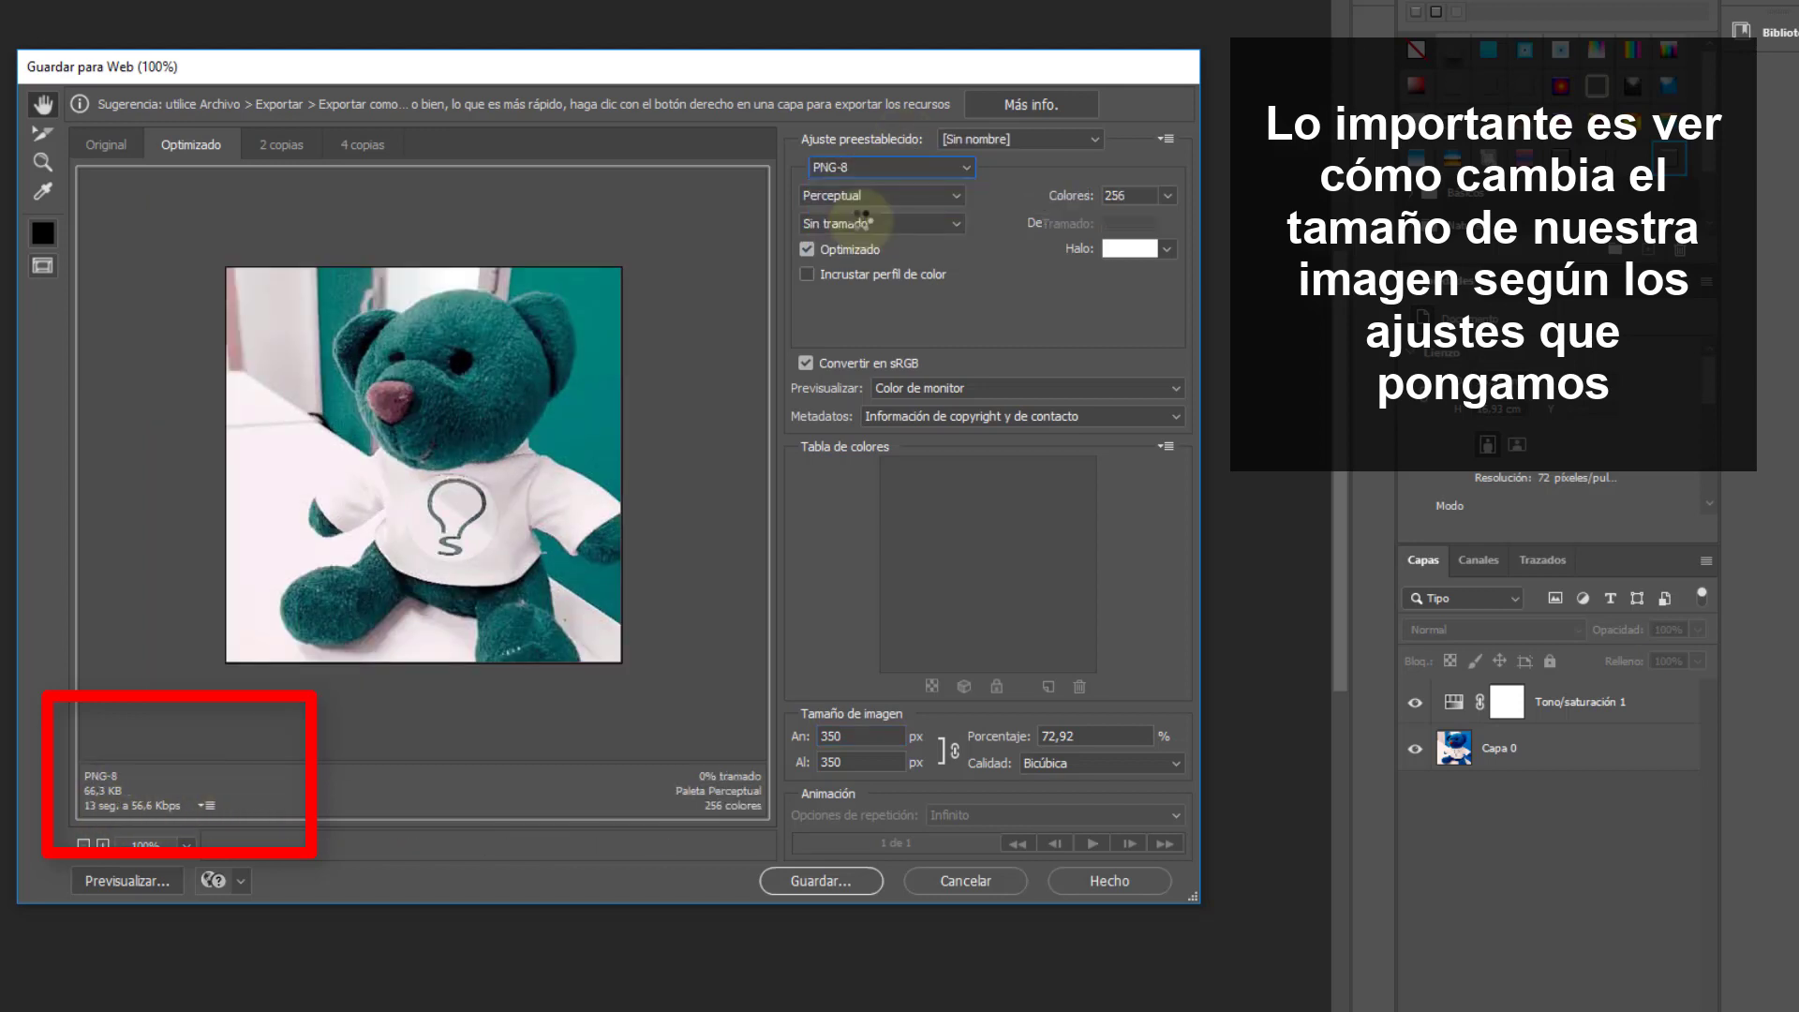
click(890, 167)
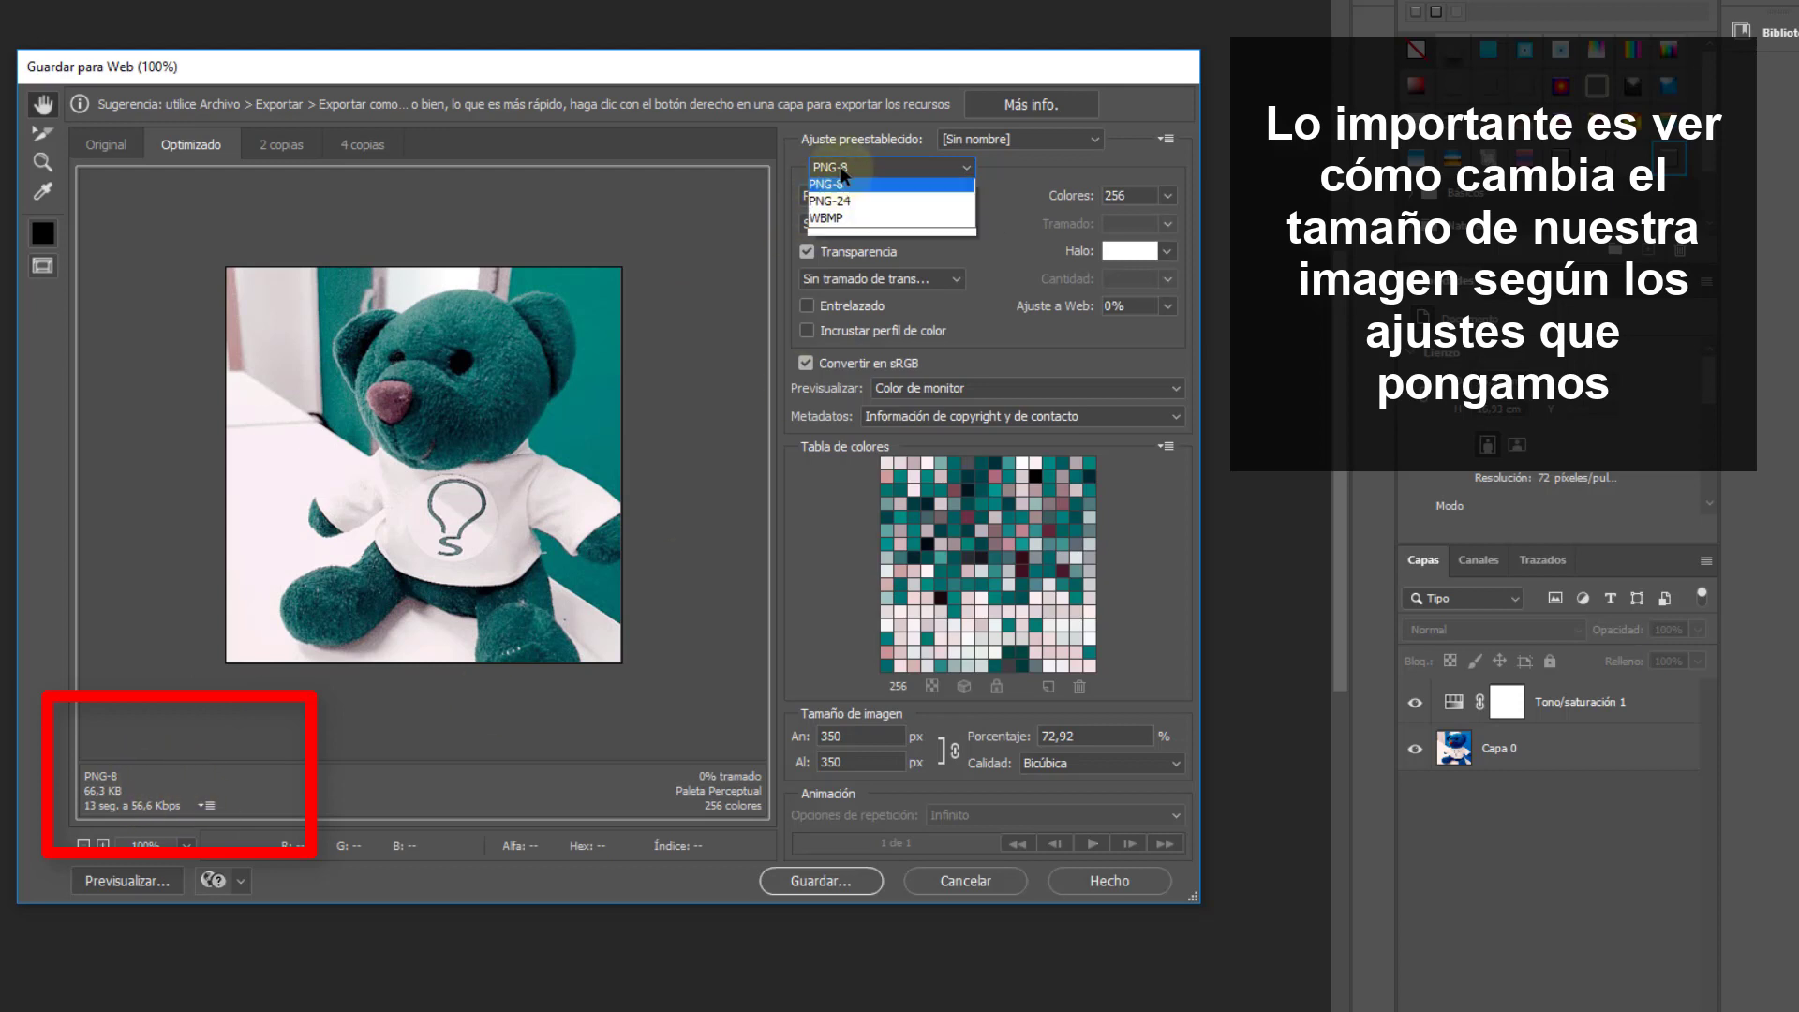
click(863, 242)
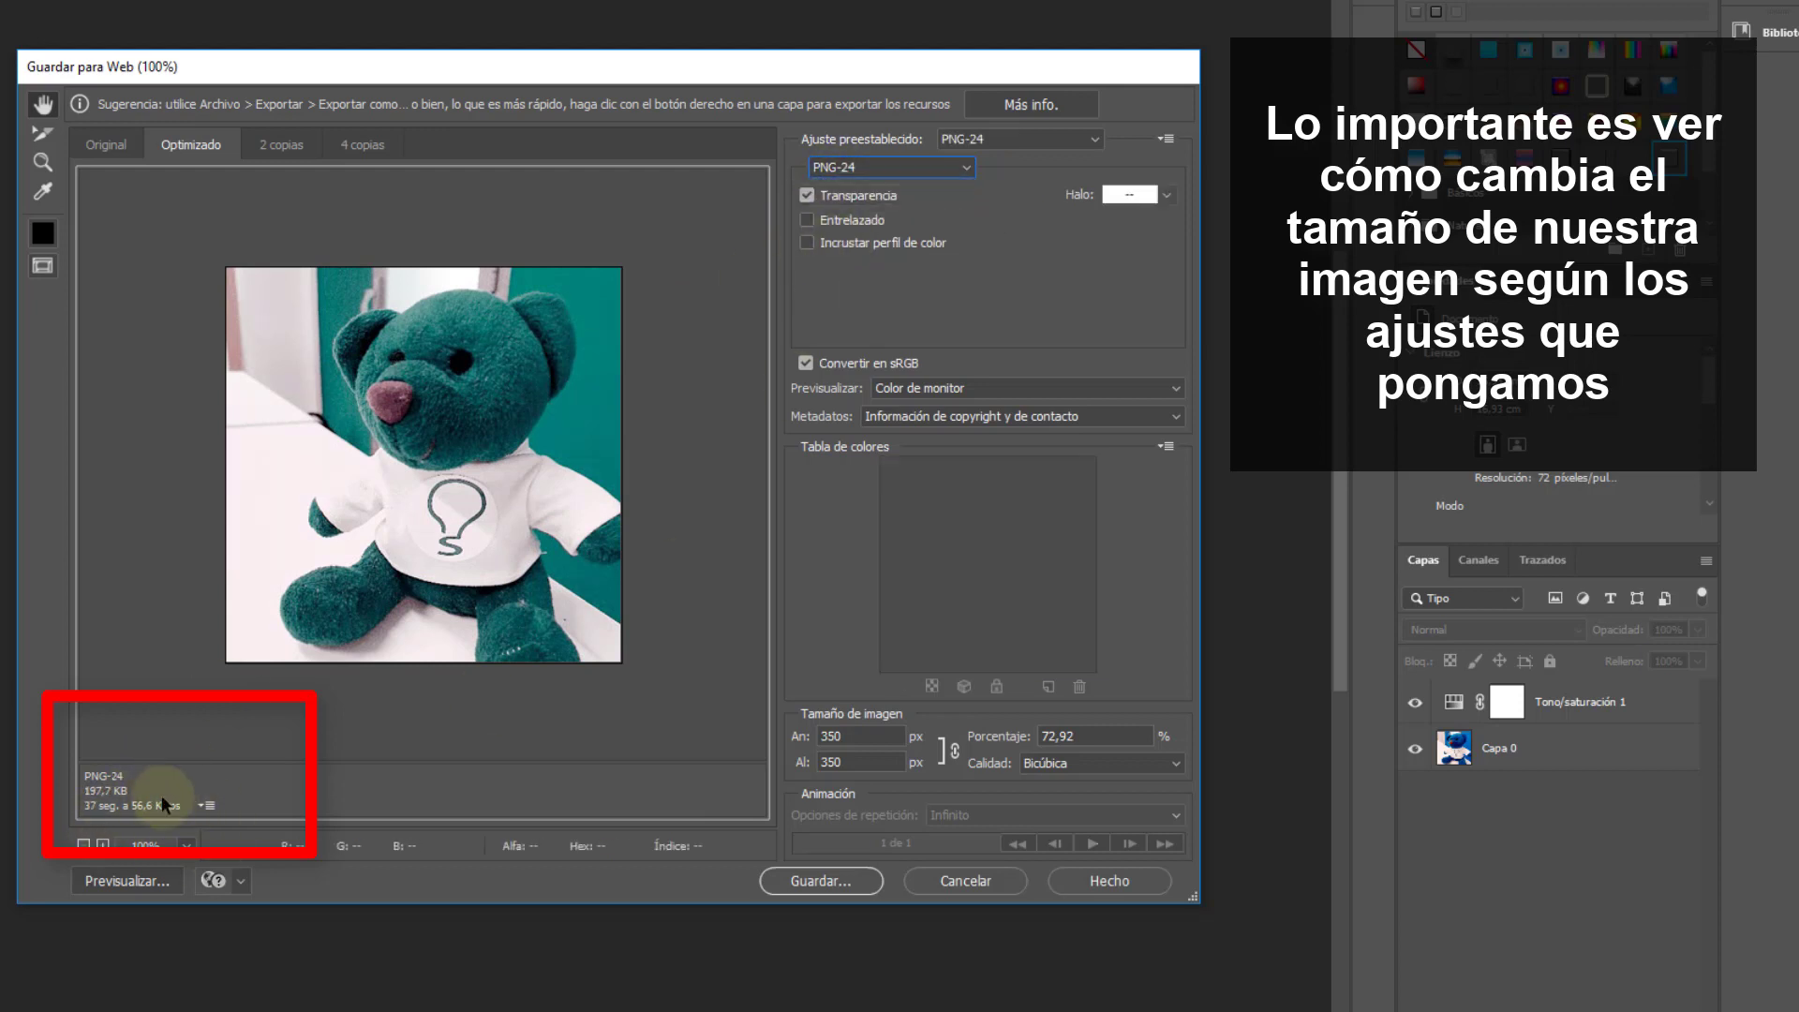
click(862, 168)
click(833, 207)
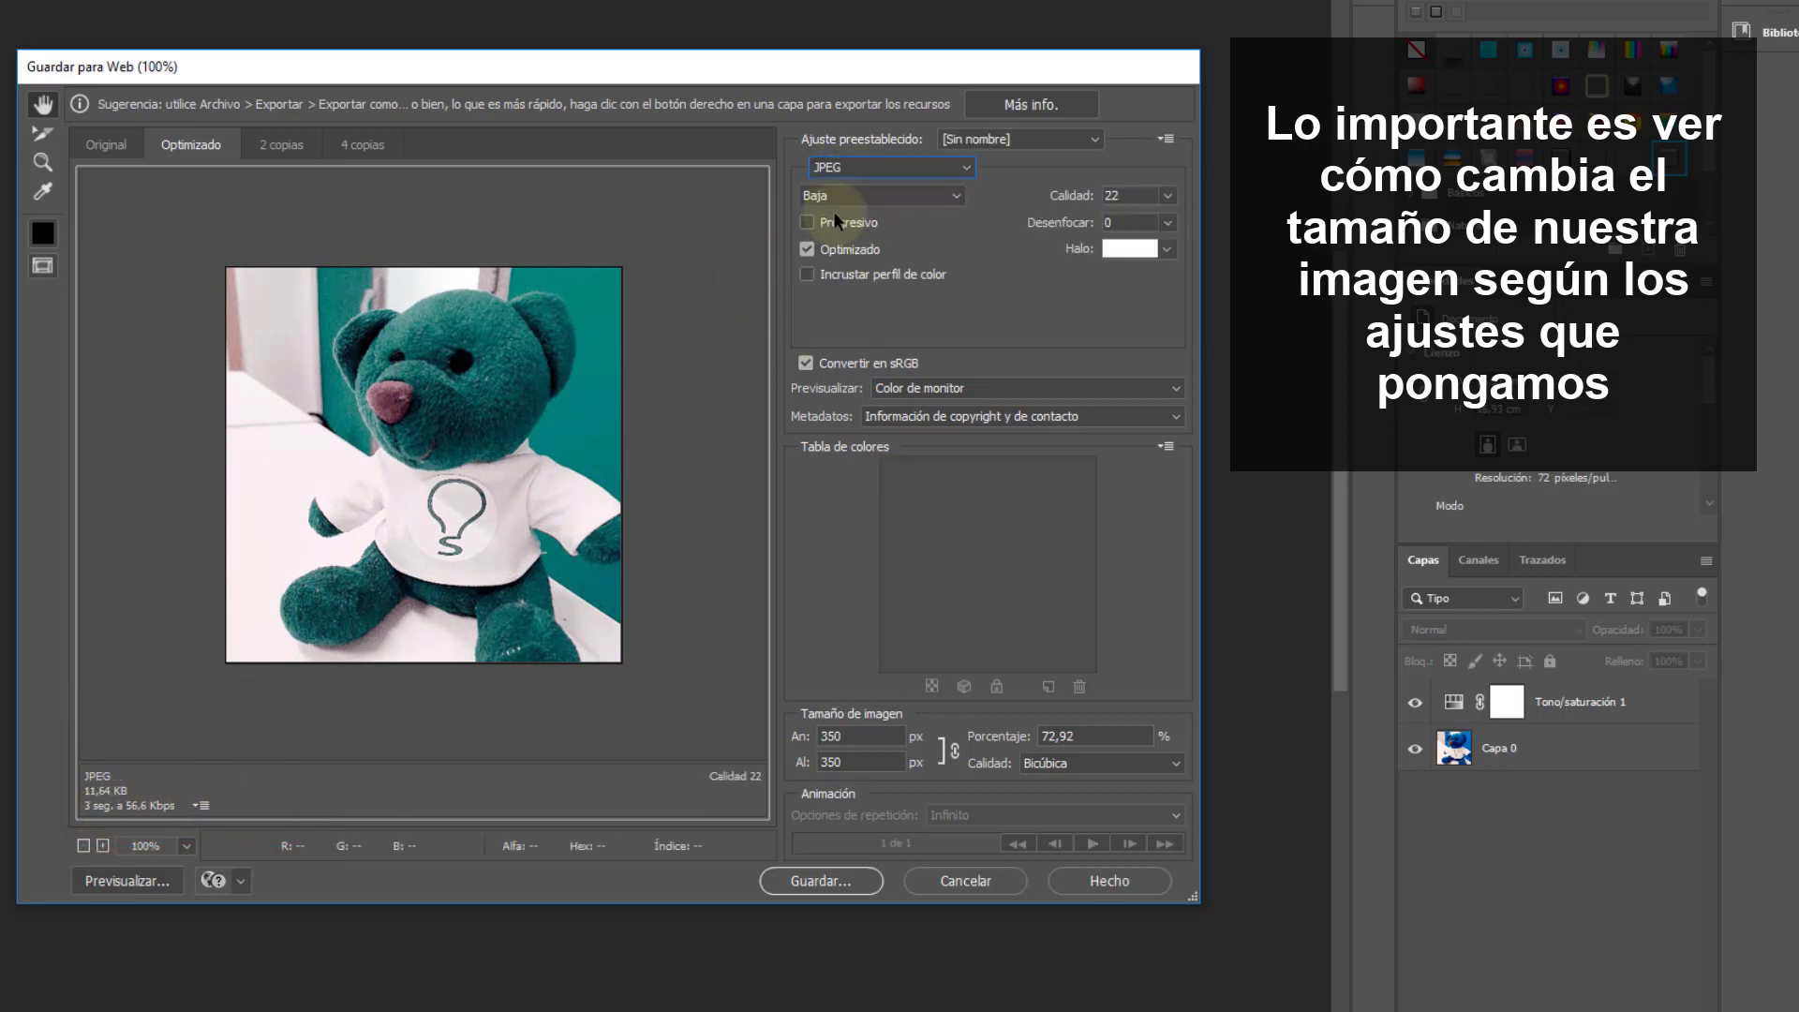
click(281, 145)
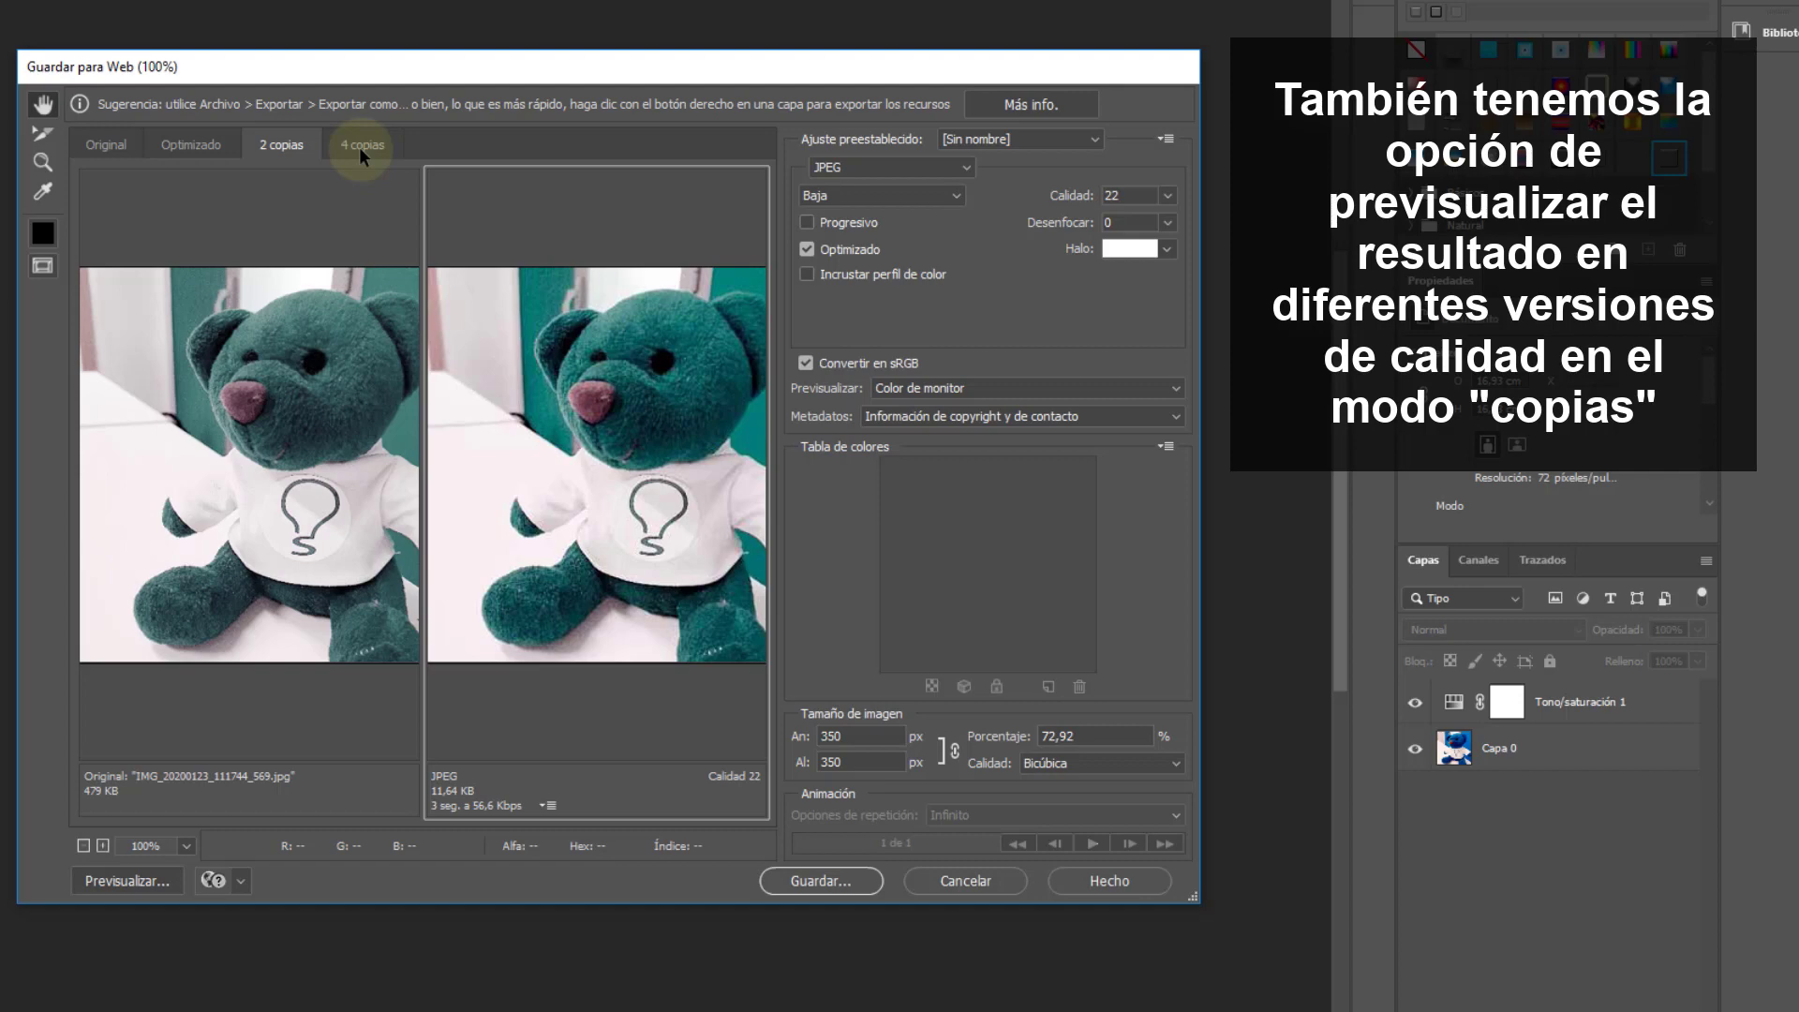
Step: Preview the 4-up and 2-up comparisons, then return to the single Optimized view
click(360, 148)
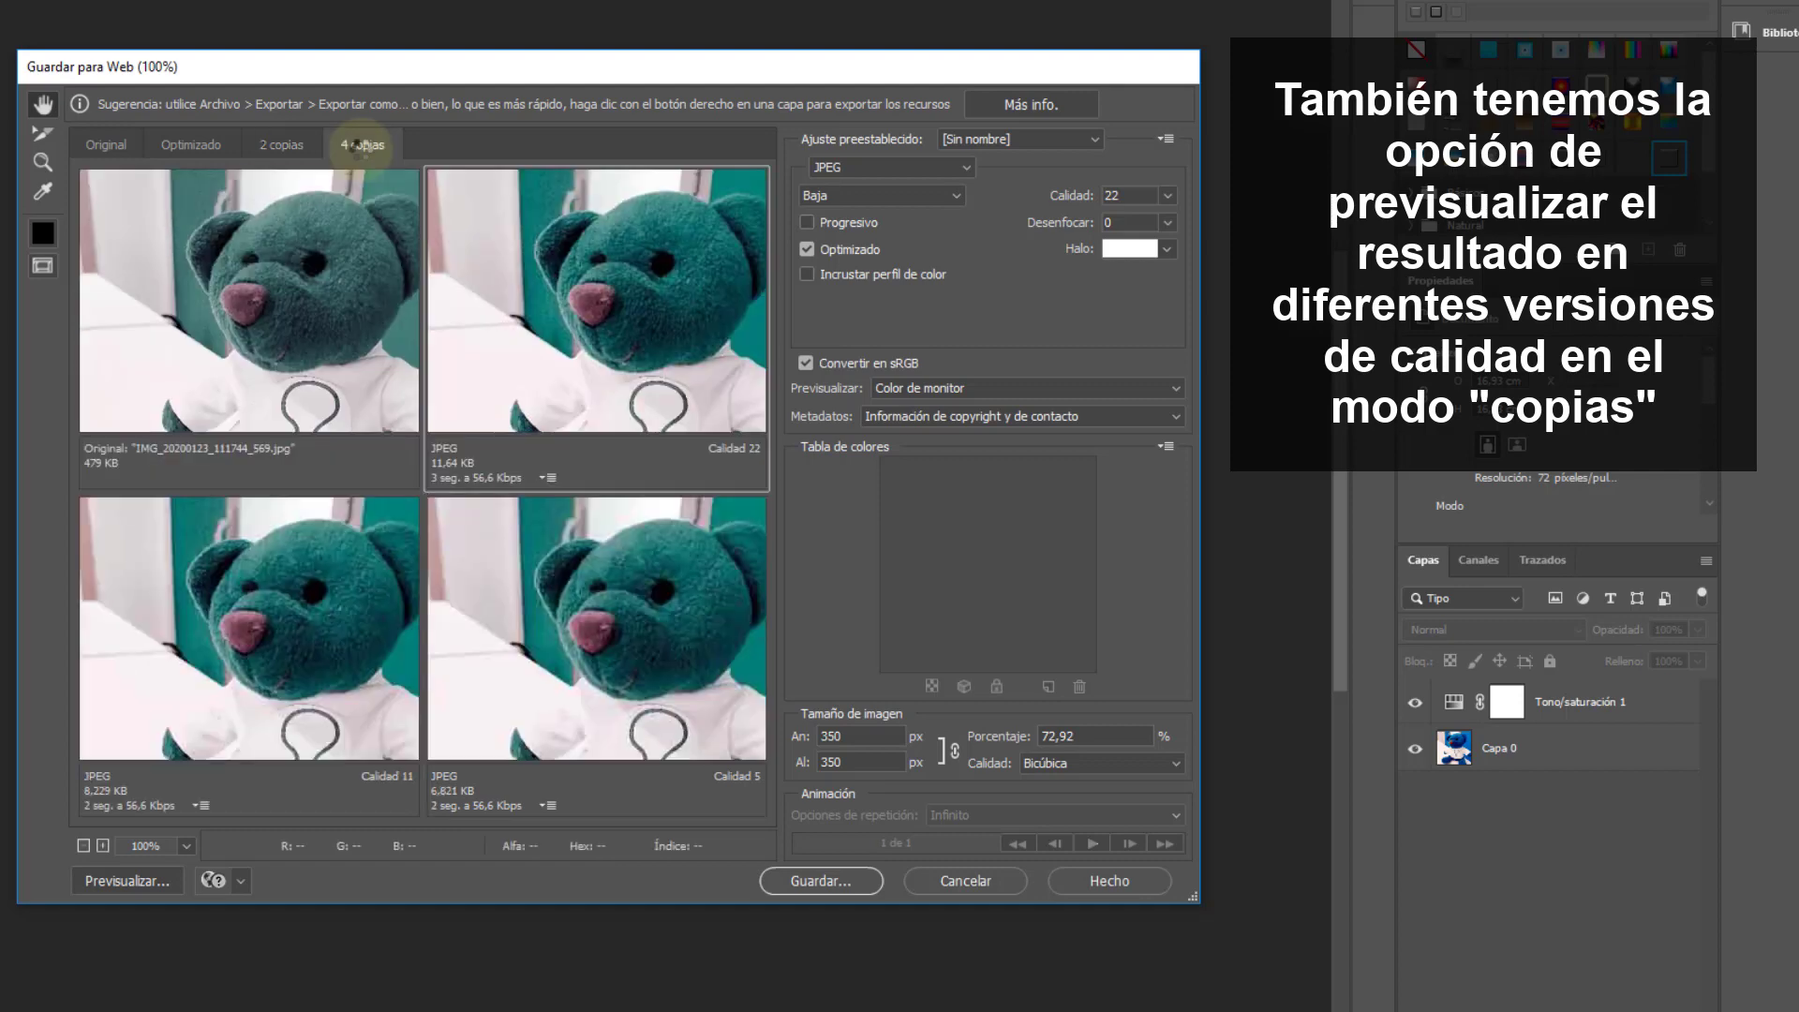
click(293, 150)
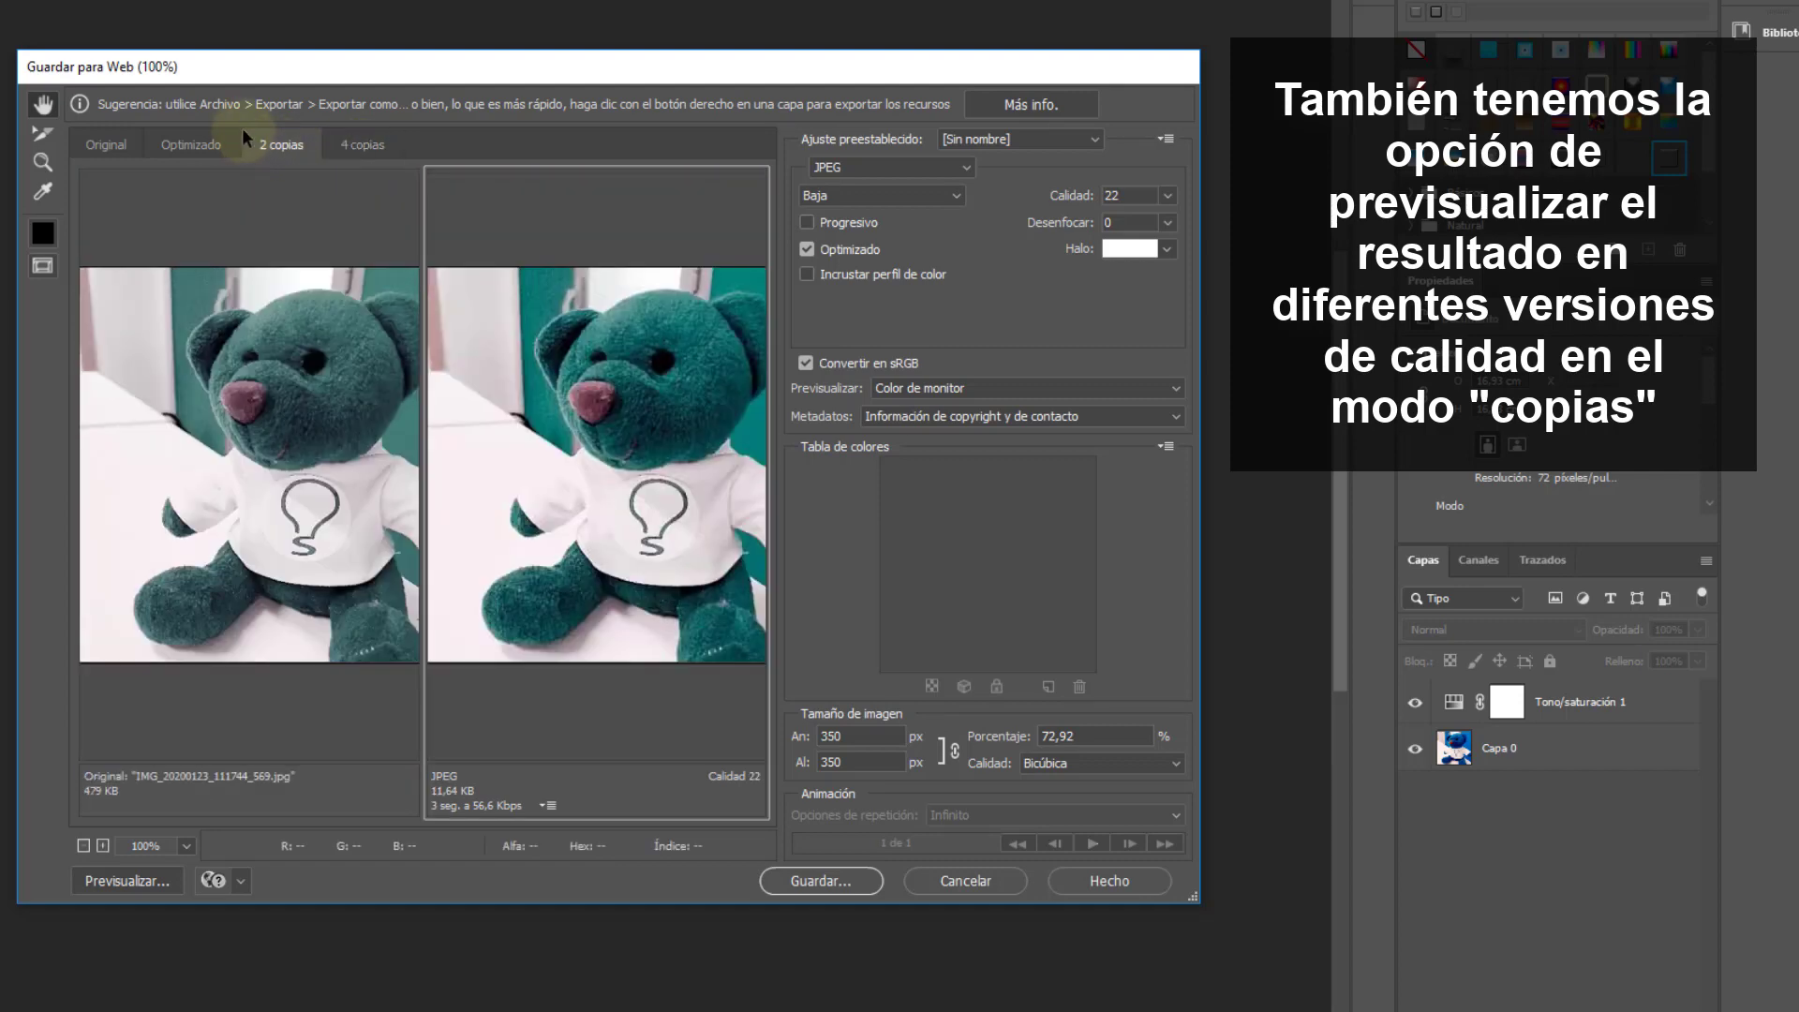
click(221, 140)
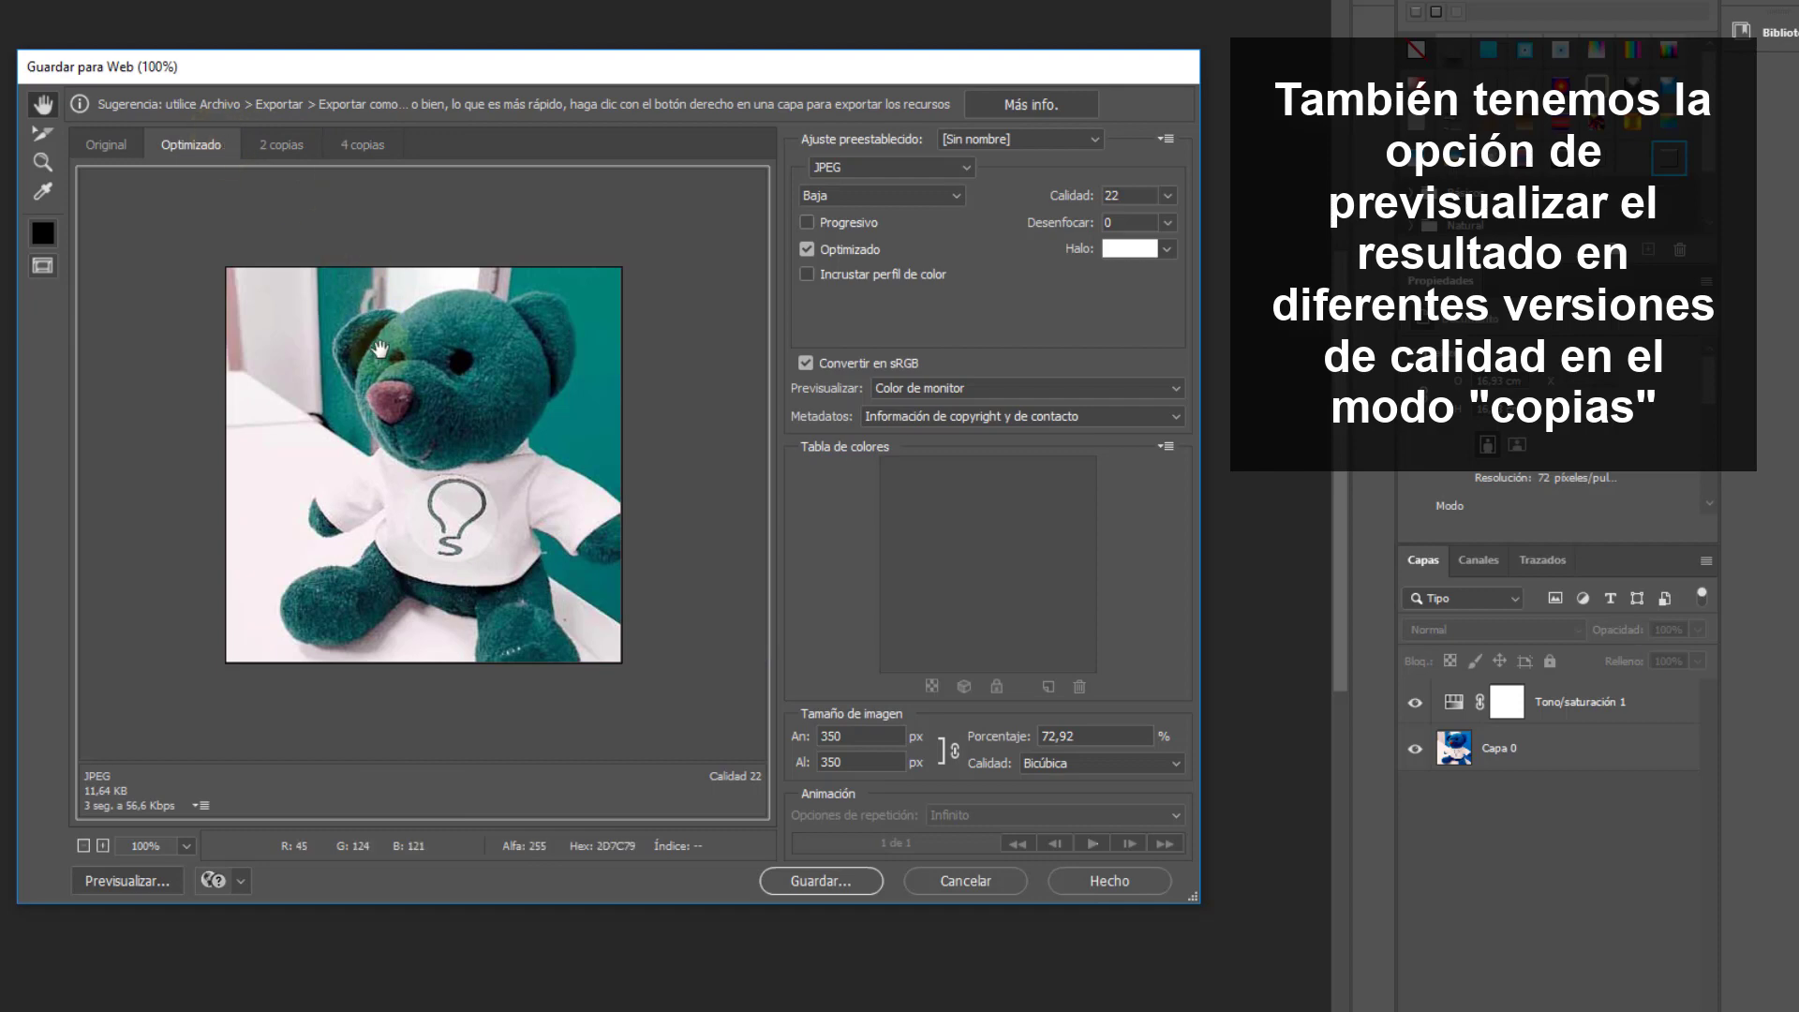
click(111, 145)
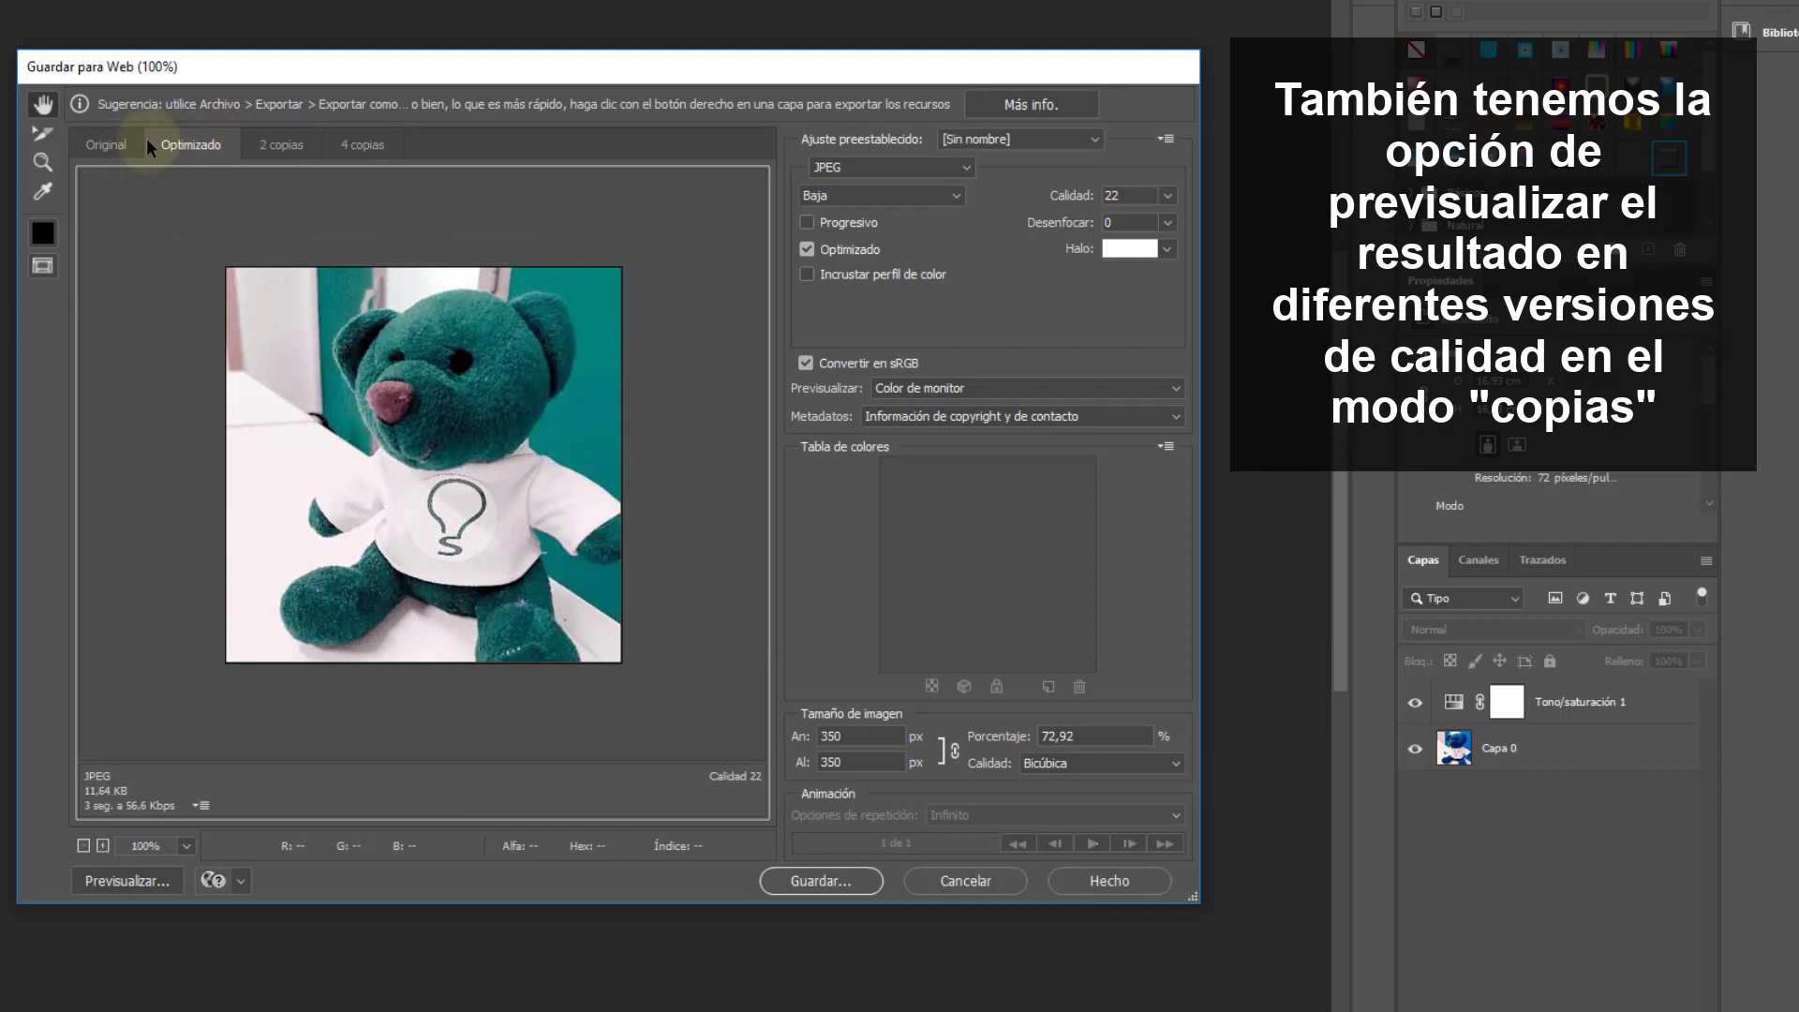
Step: Save the web-optimized JPEG as Solvetico 3.jpg
click(804, 880)
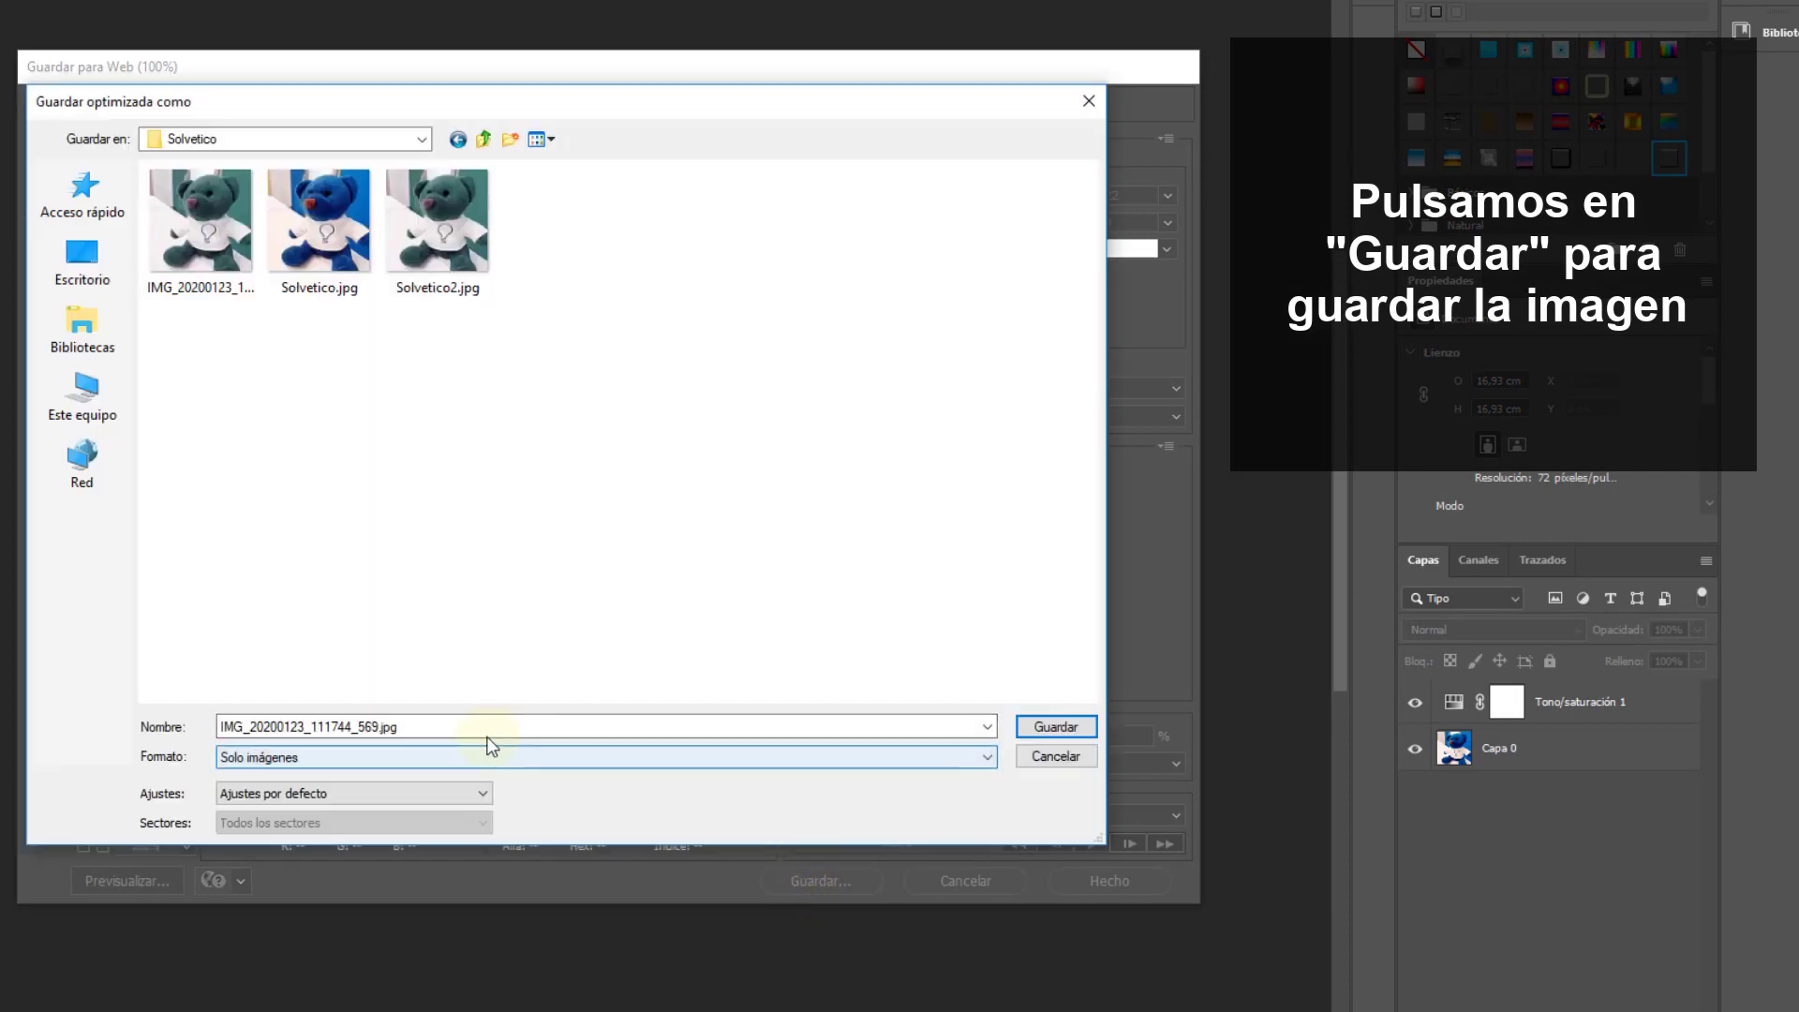
drag(379, 727, 304, 727)
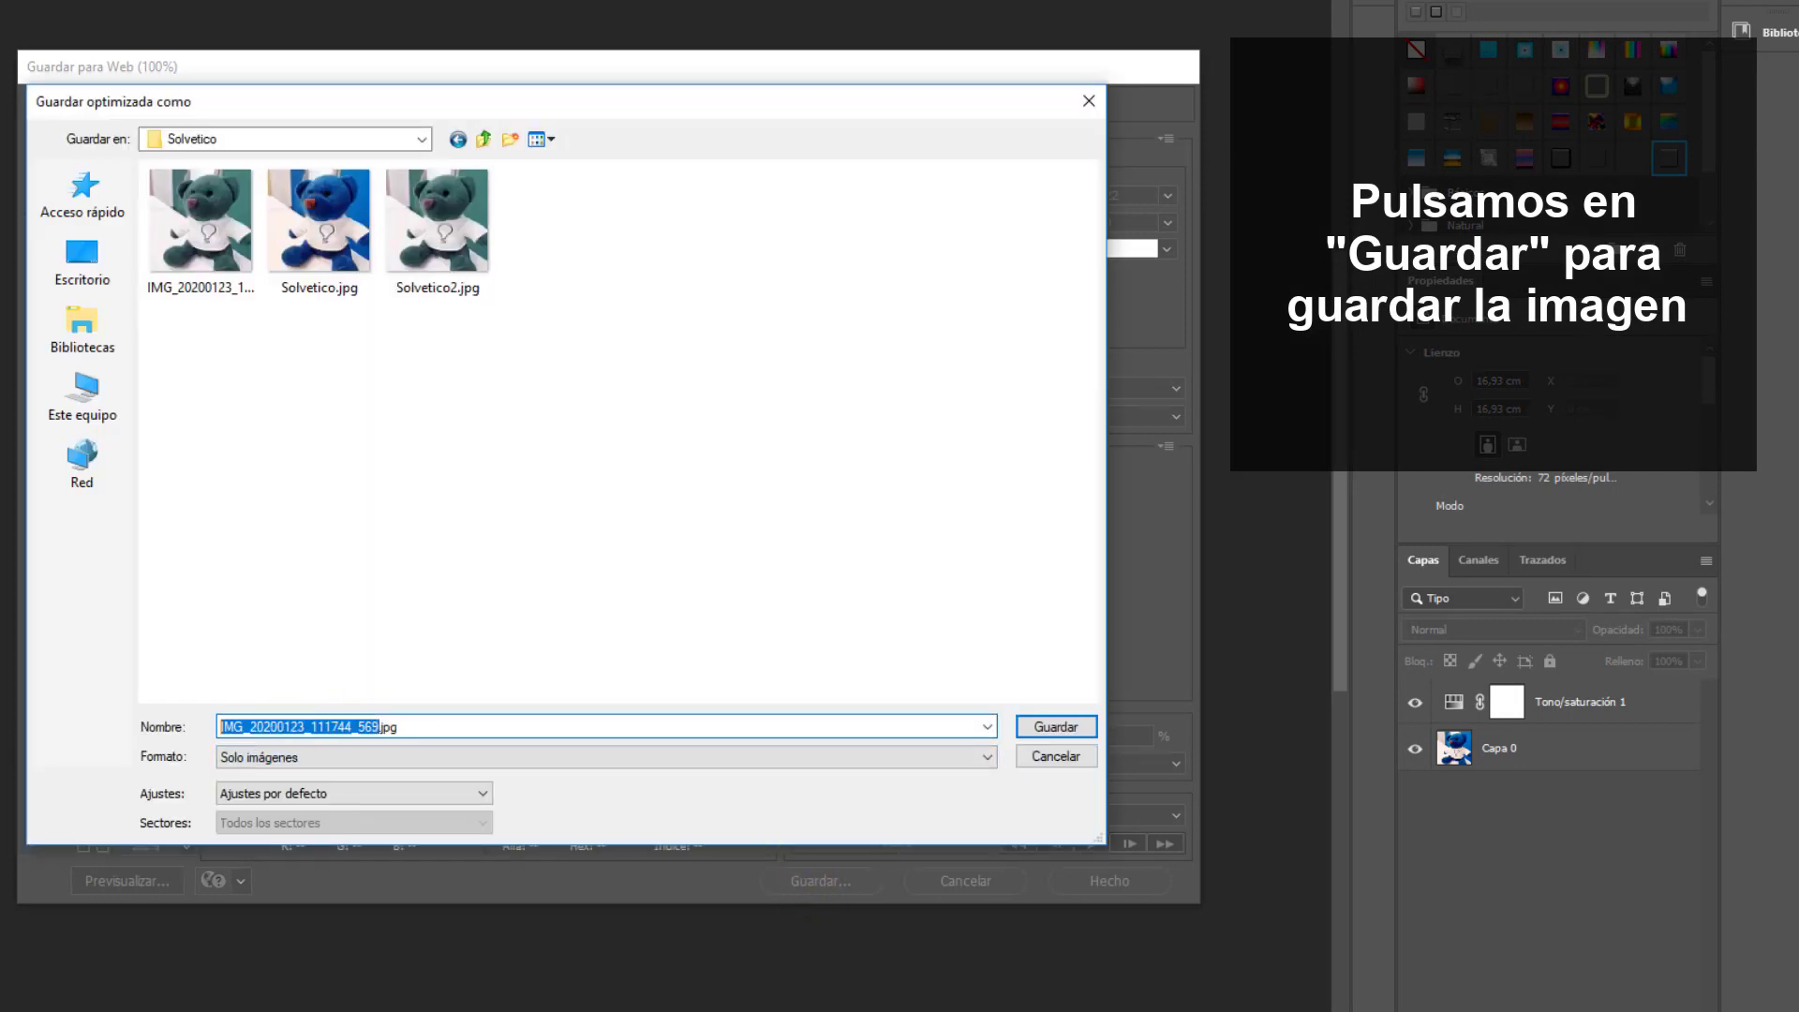
text(Solvetico 3)
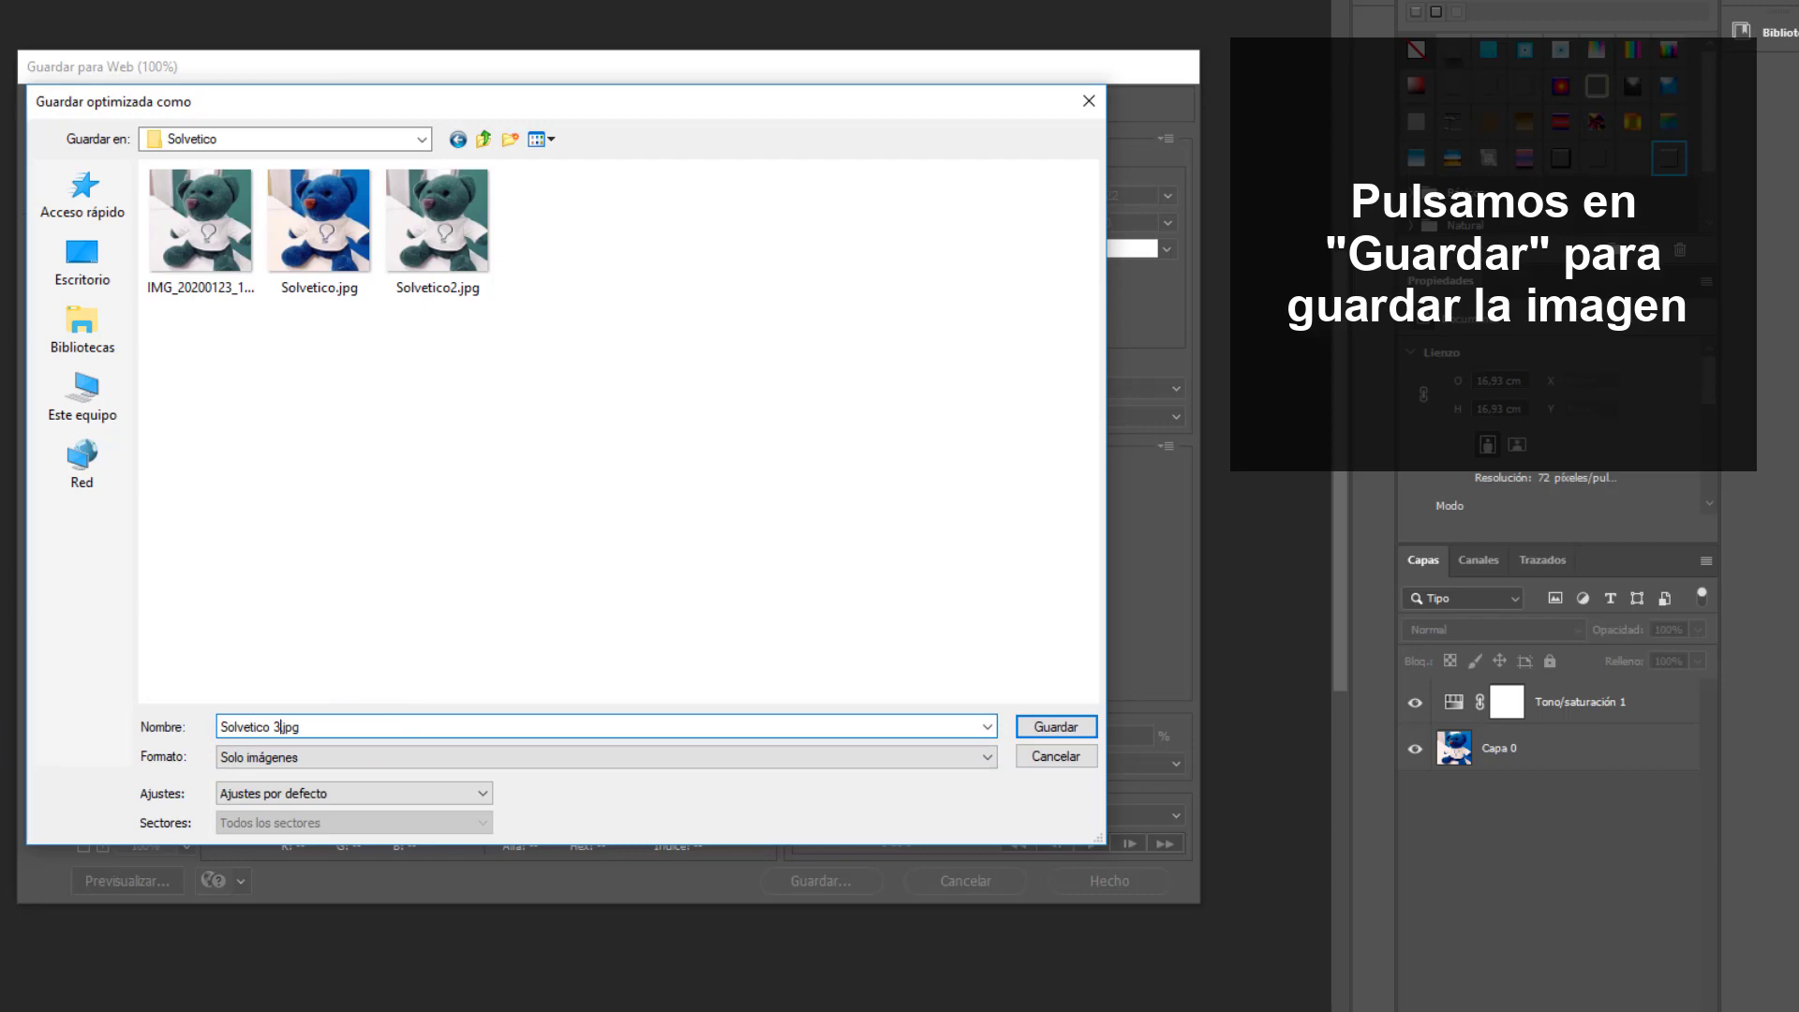
key(Return)
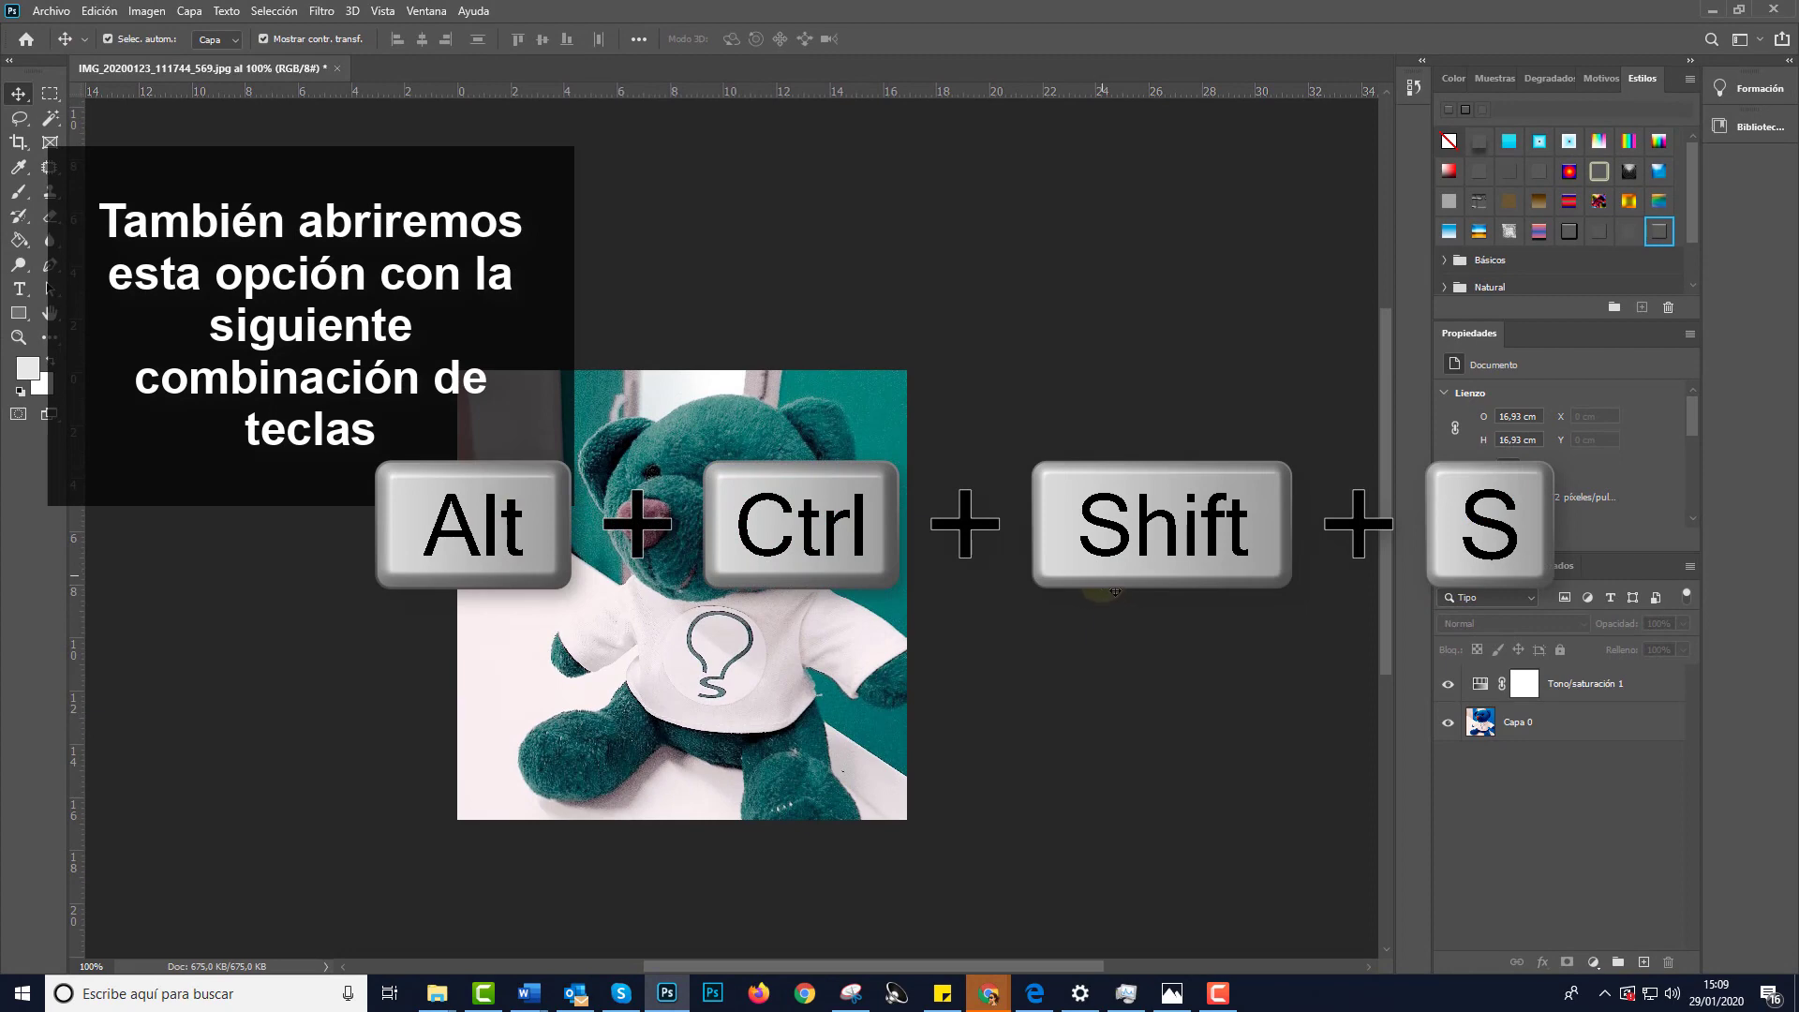
key(alt+ctrl+shift+s)
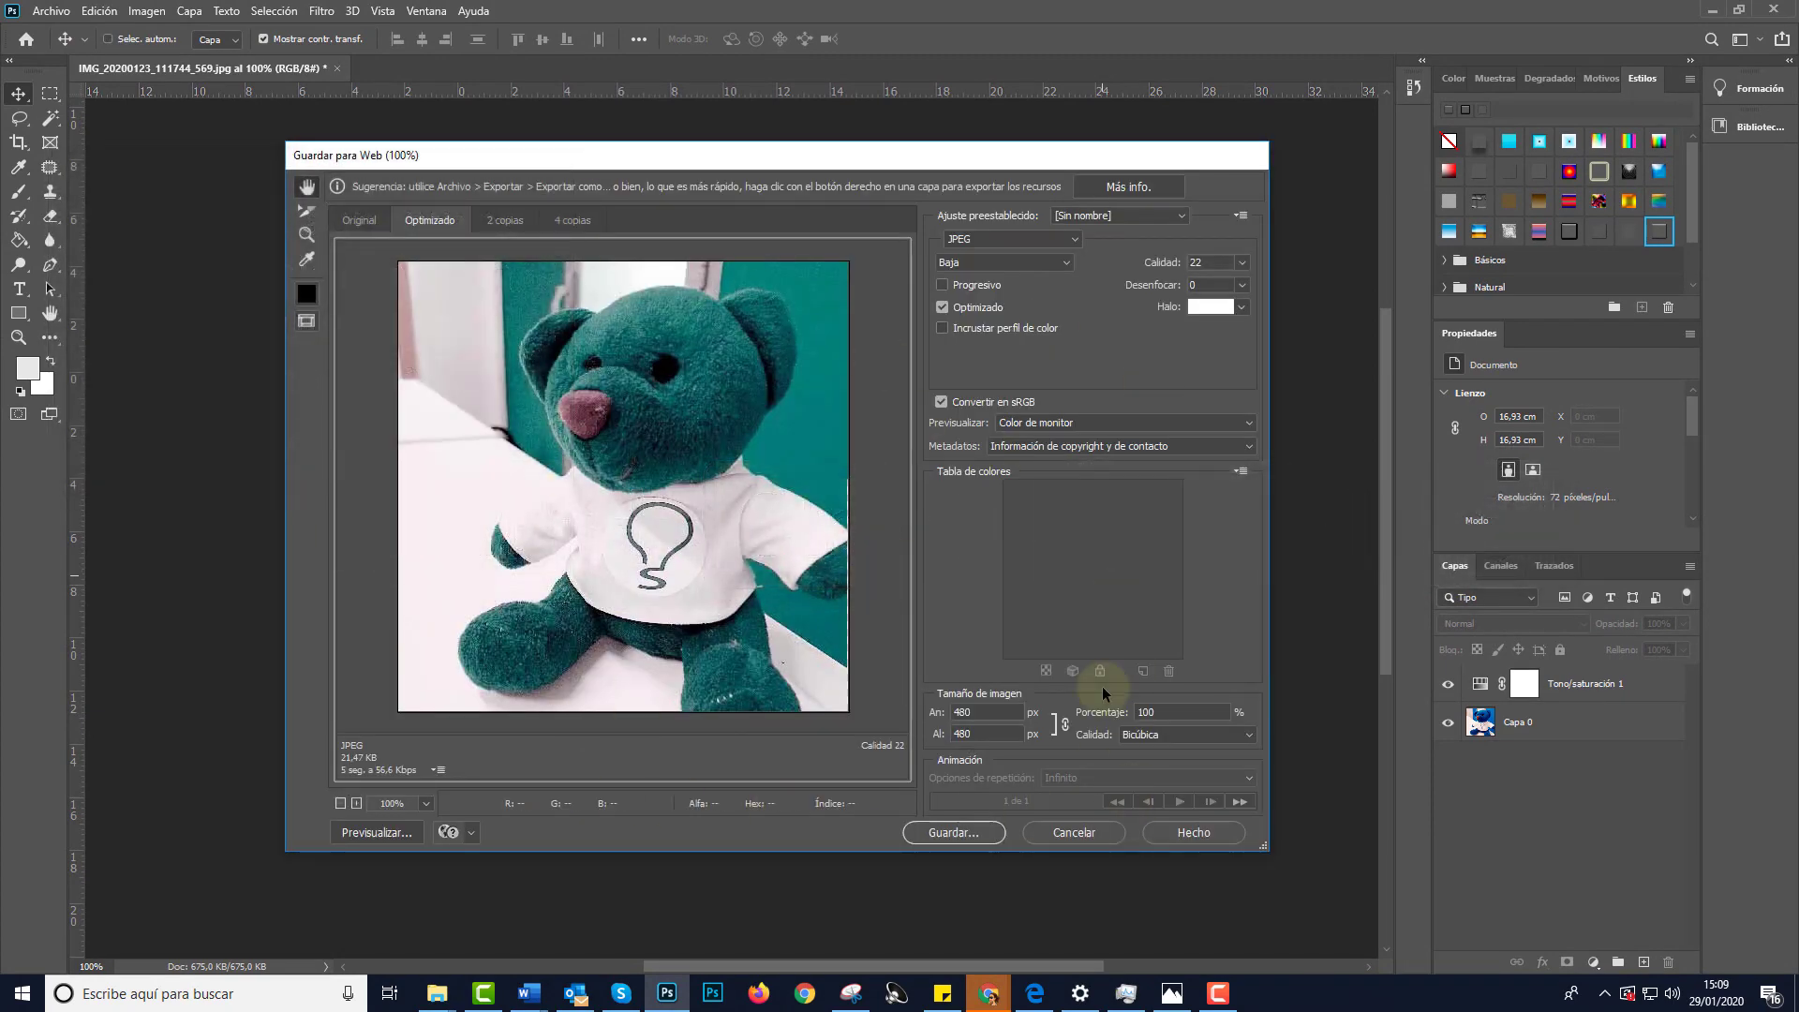
click(1092, 836)
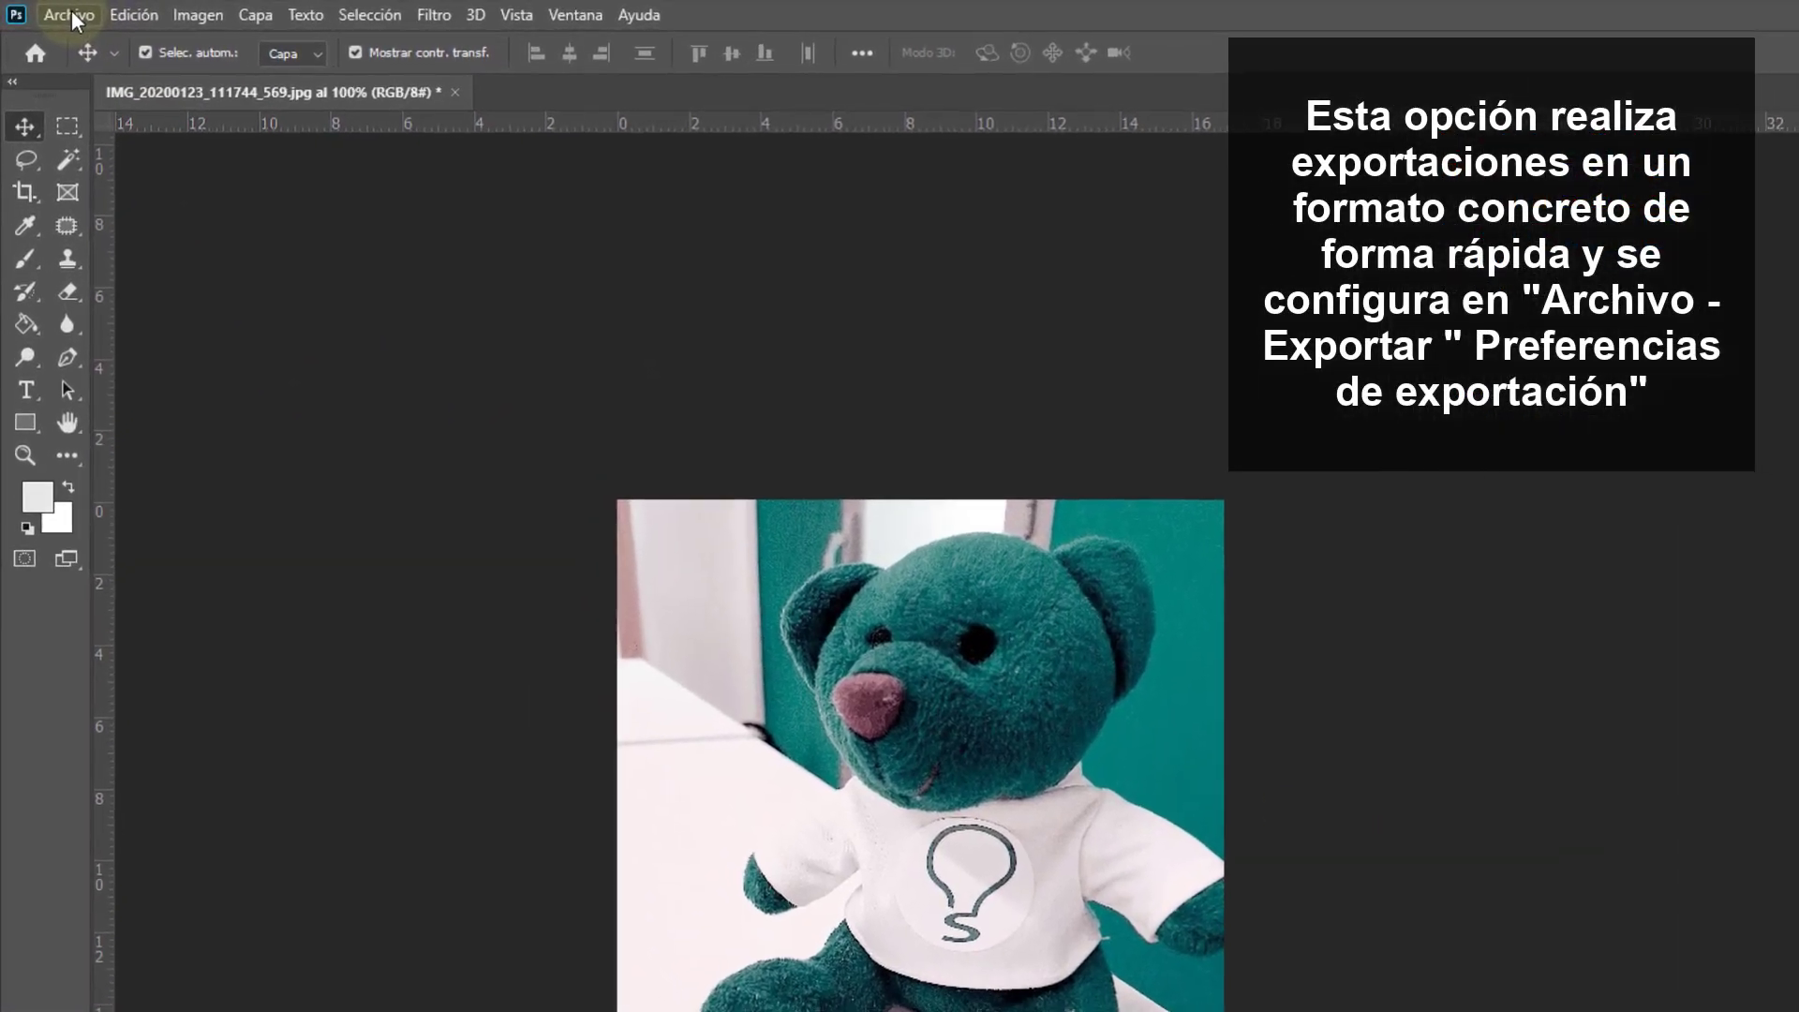
Step: Open Export Preferences from the File > Export menu
click(60, 14)
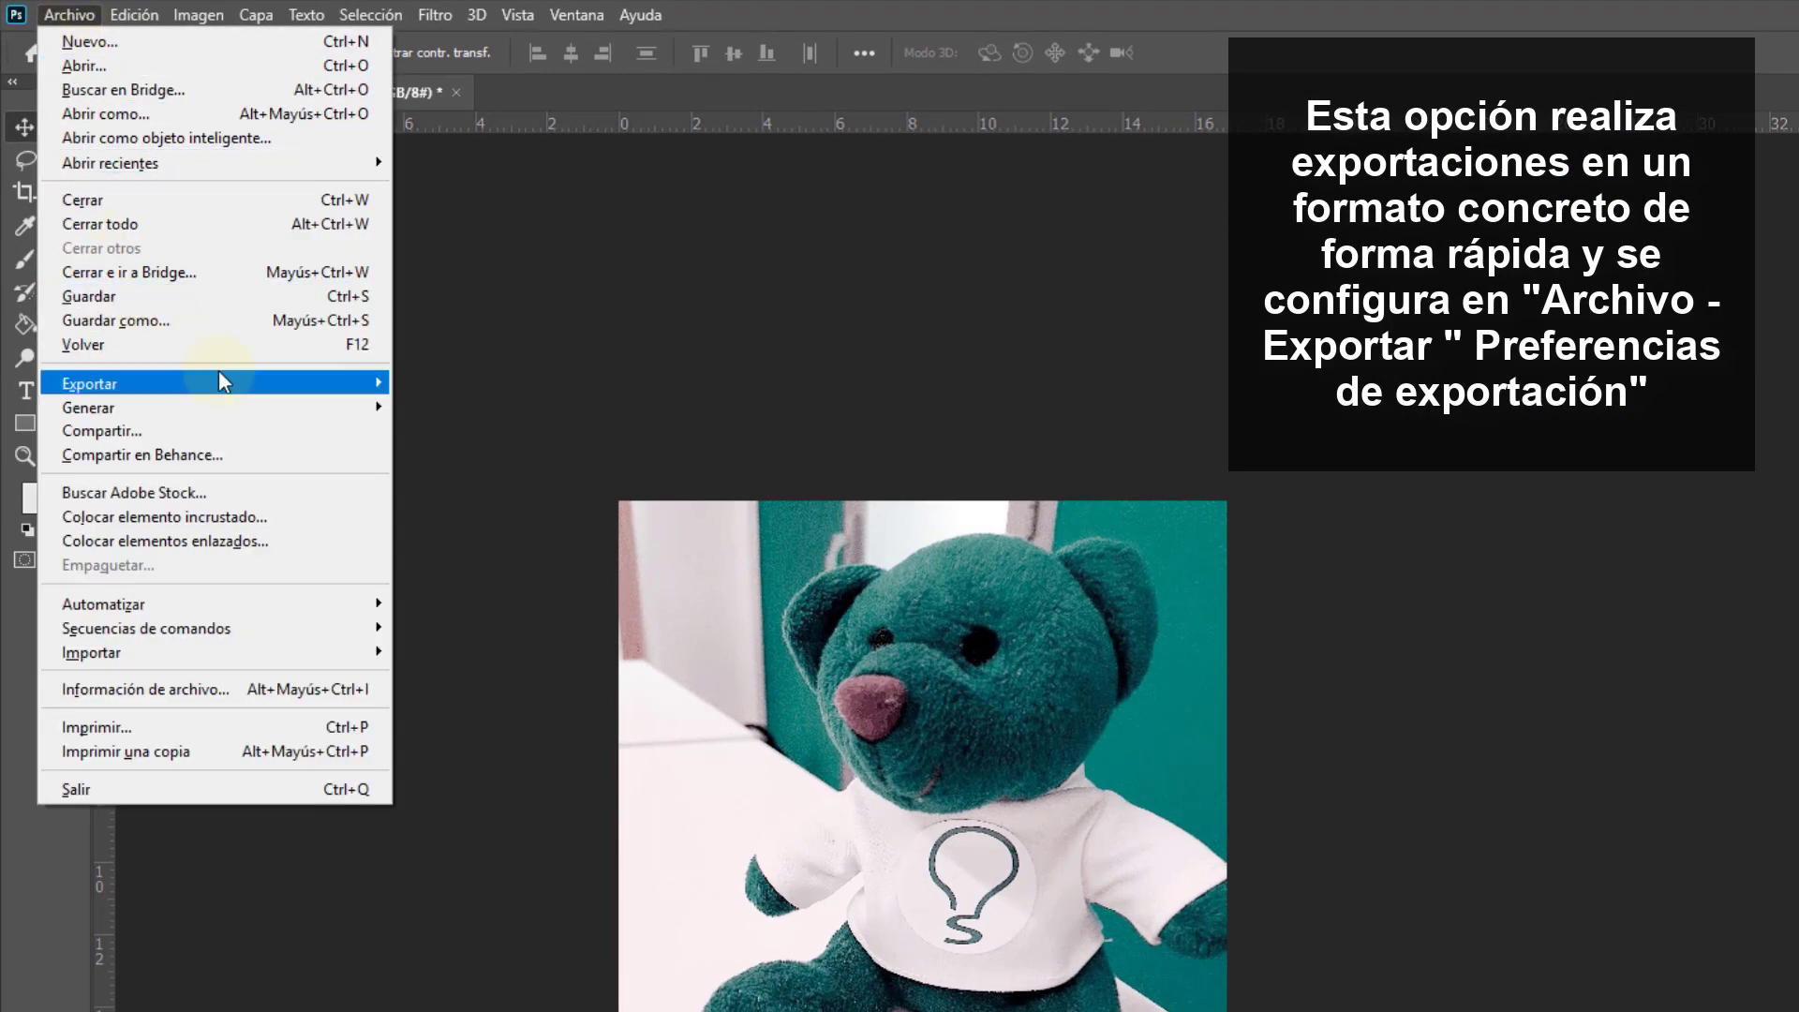
mouse_move(211, 383)
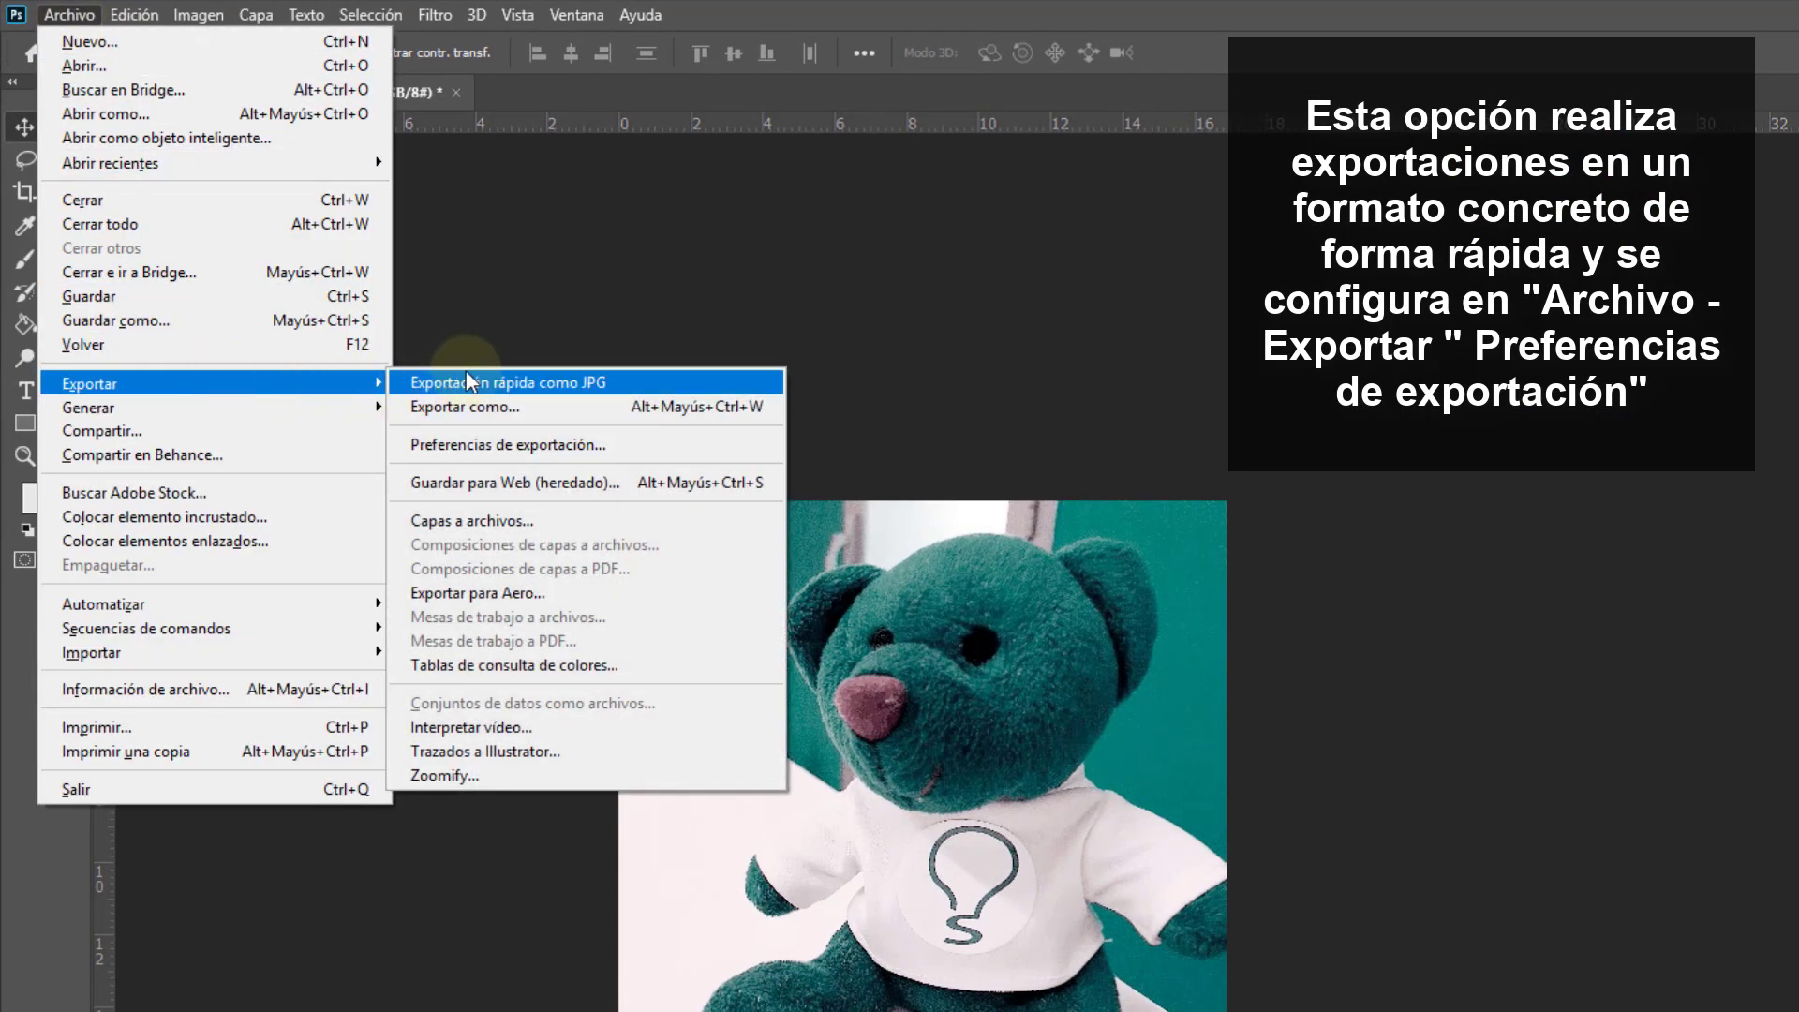
click(498, 451)
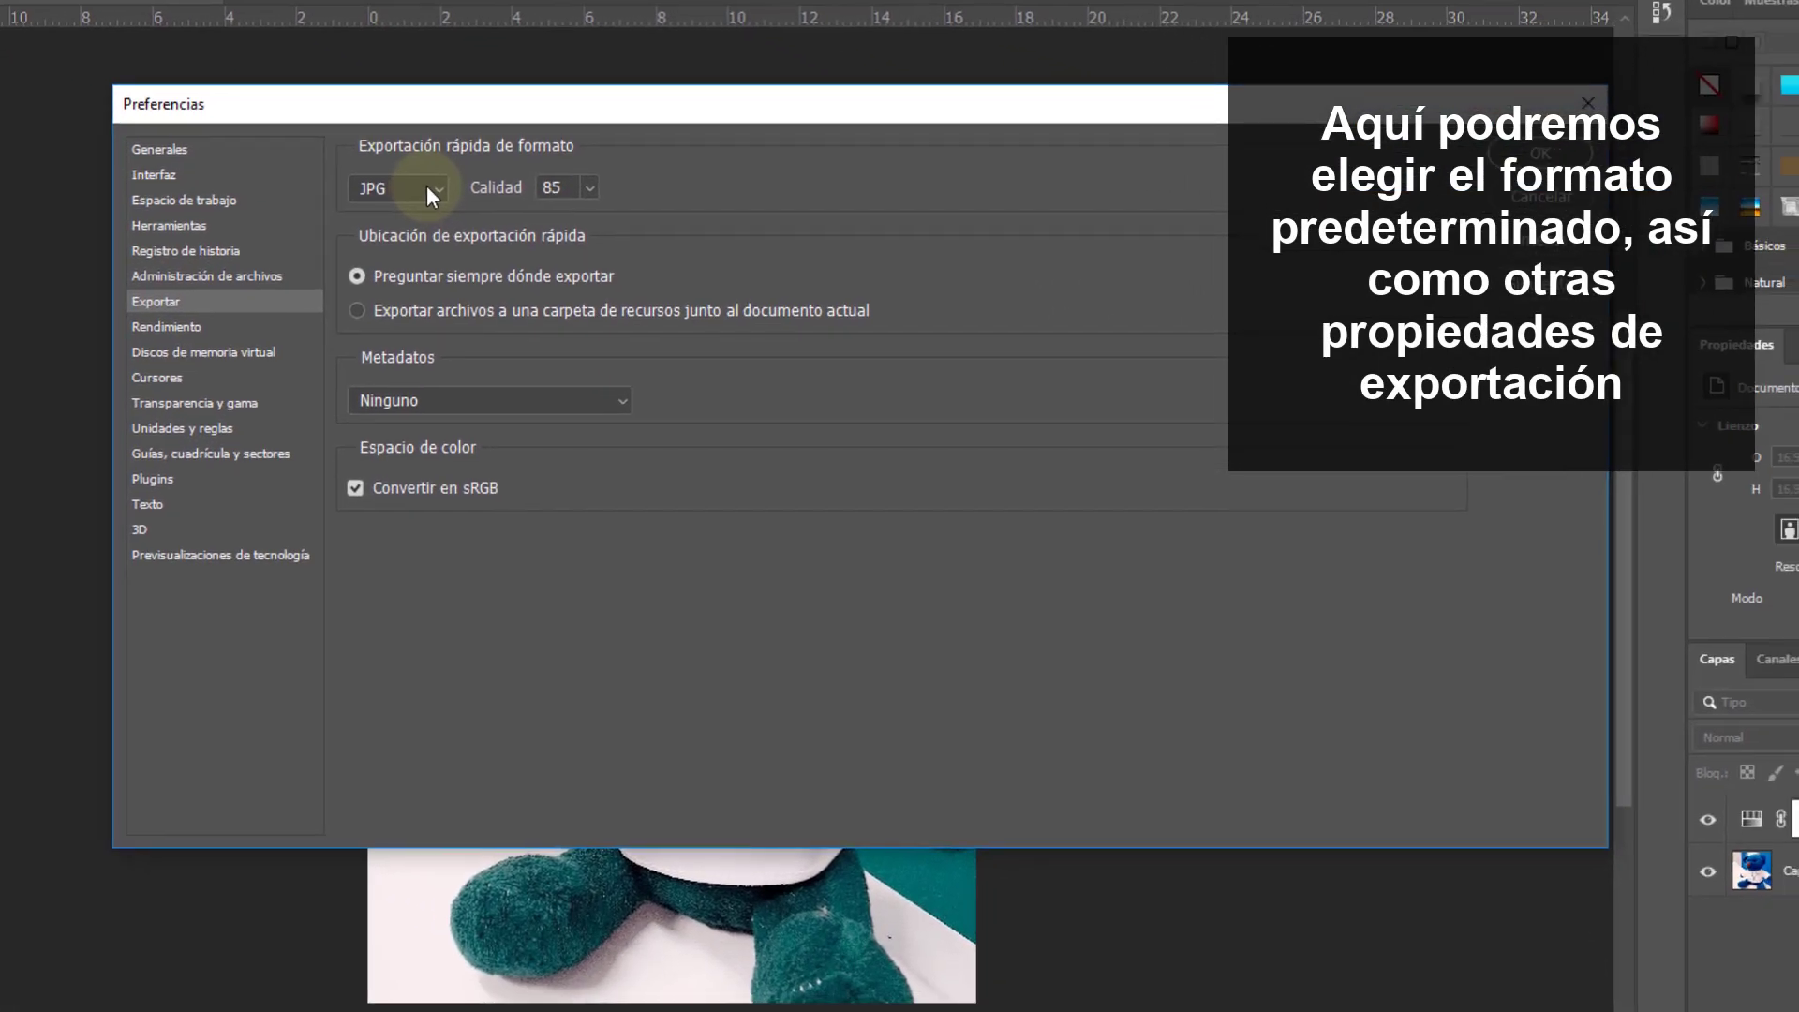
Step: Set quick export to PNG with copyright and contact metadata, and confirm with OK
click(680, 296)
click(418, 214)
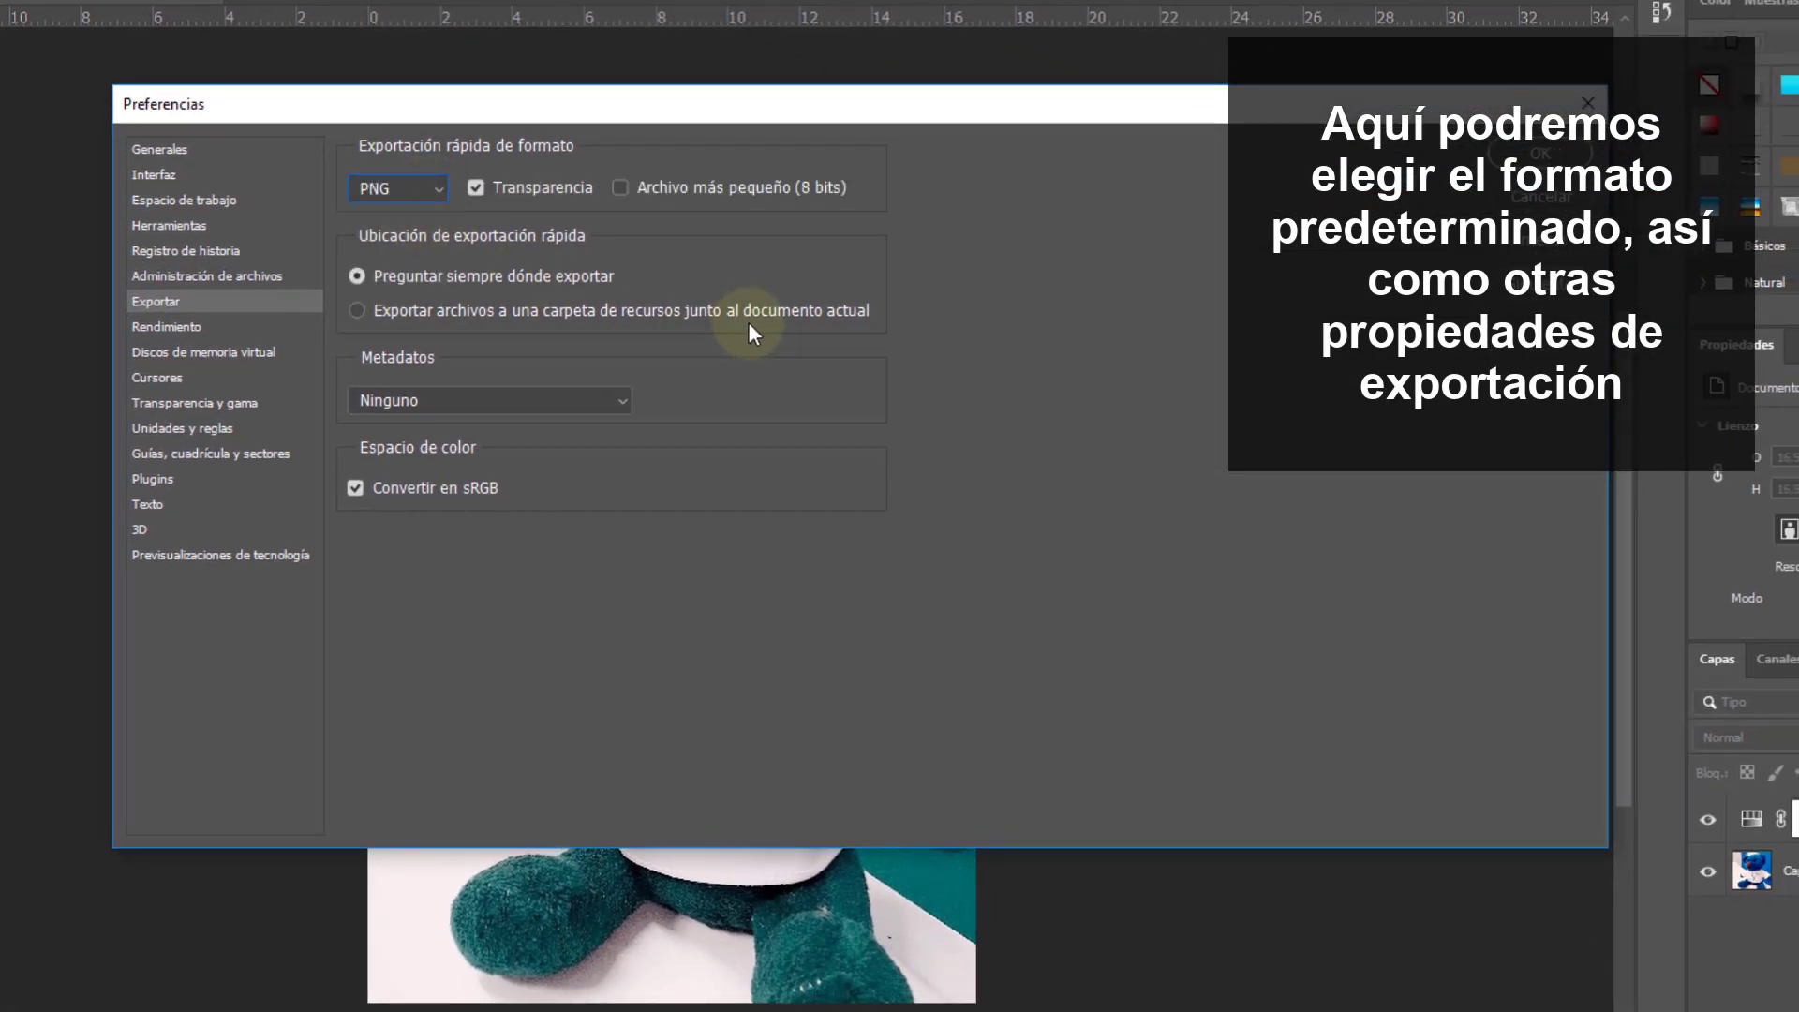
click(548, 409)
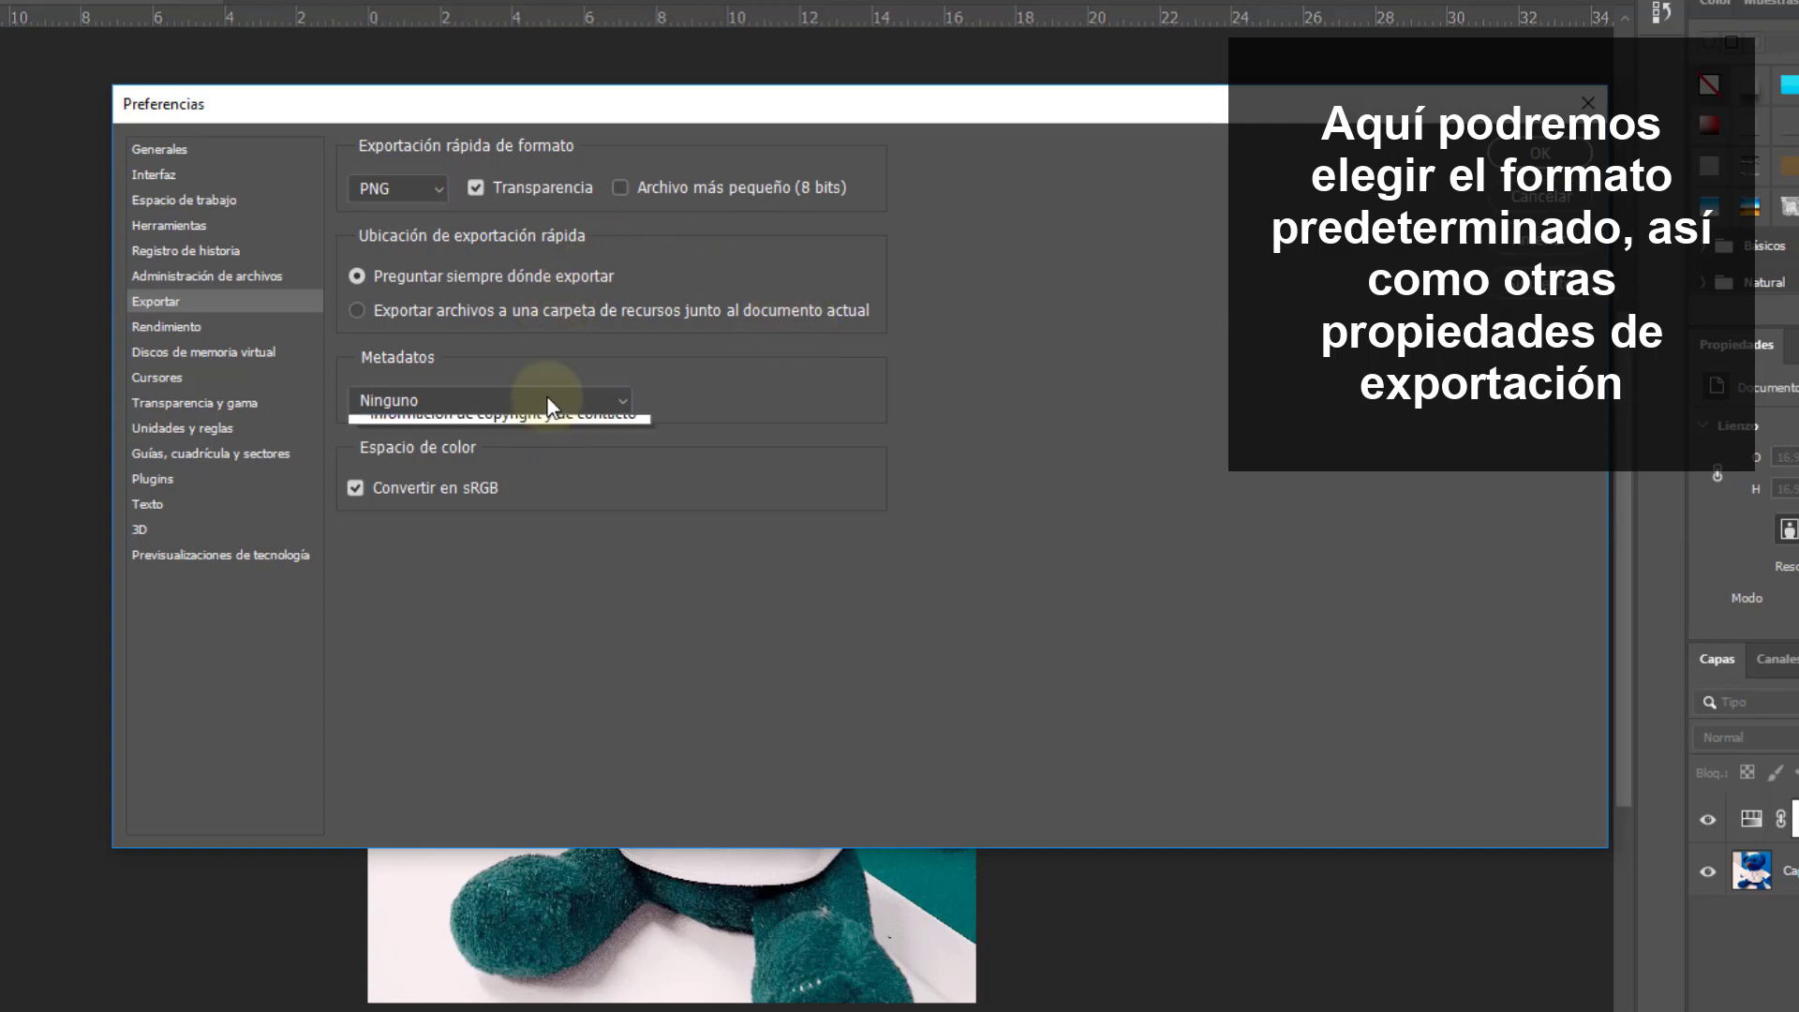
click(534, 454)
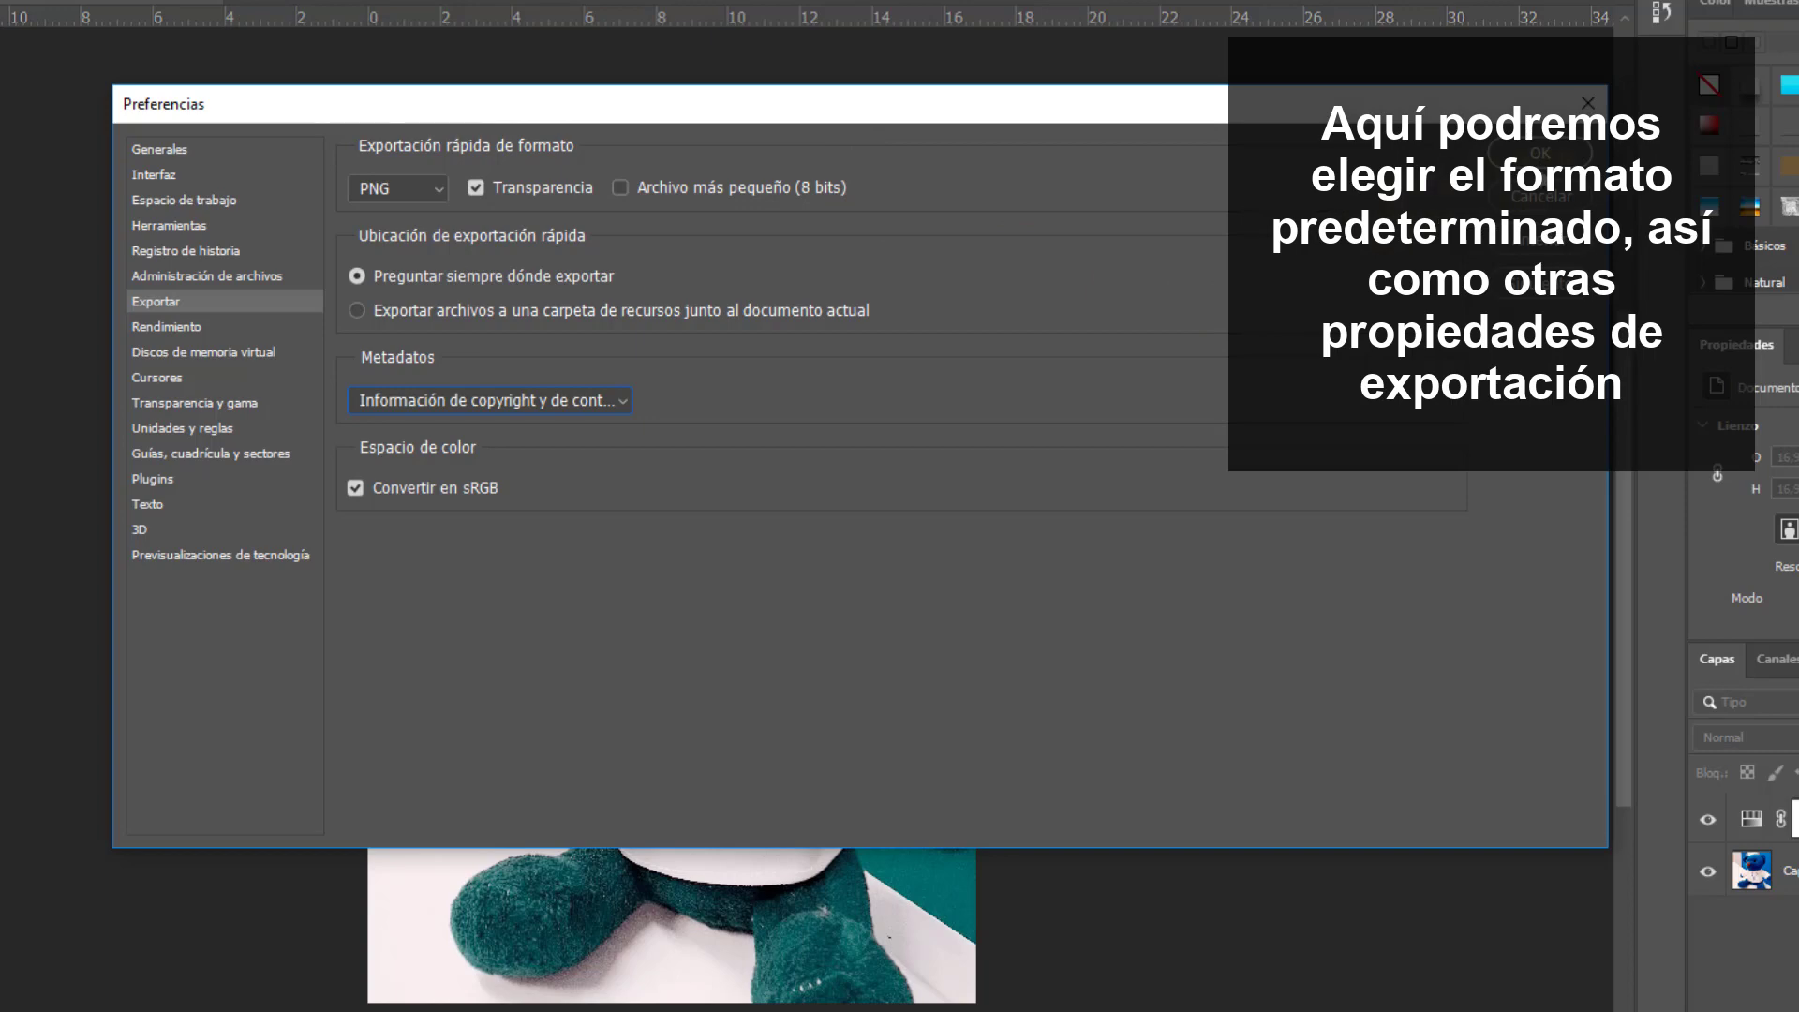
click(1540, 155)
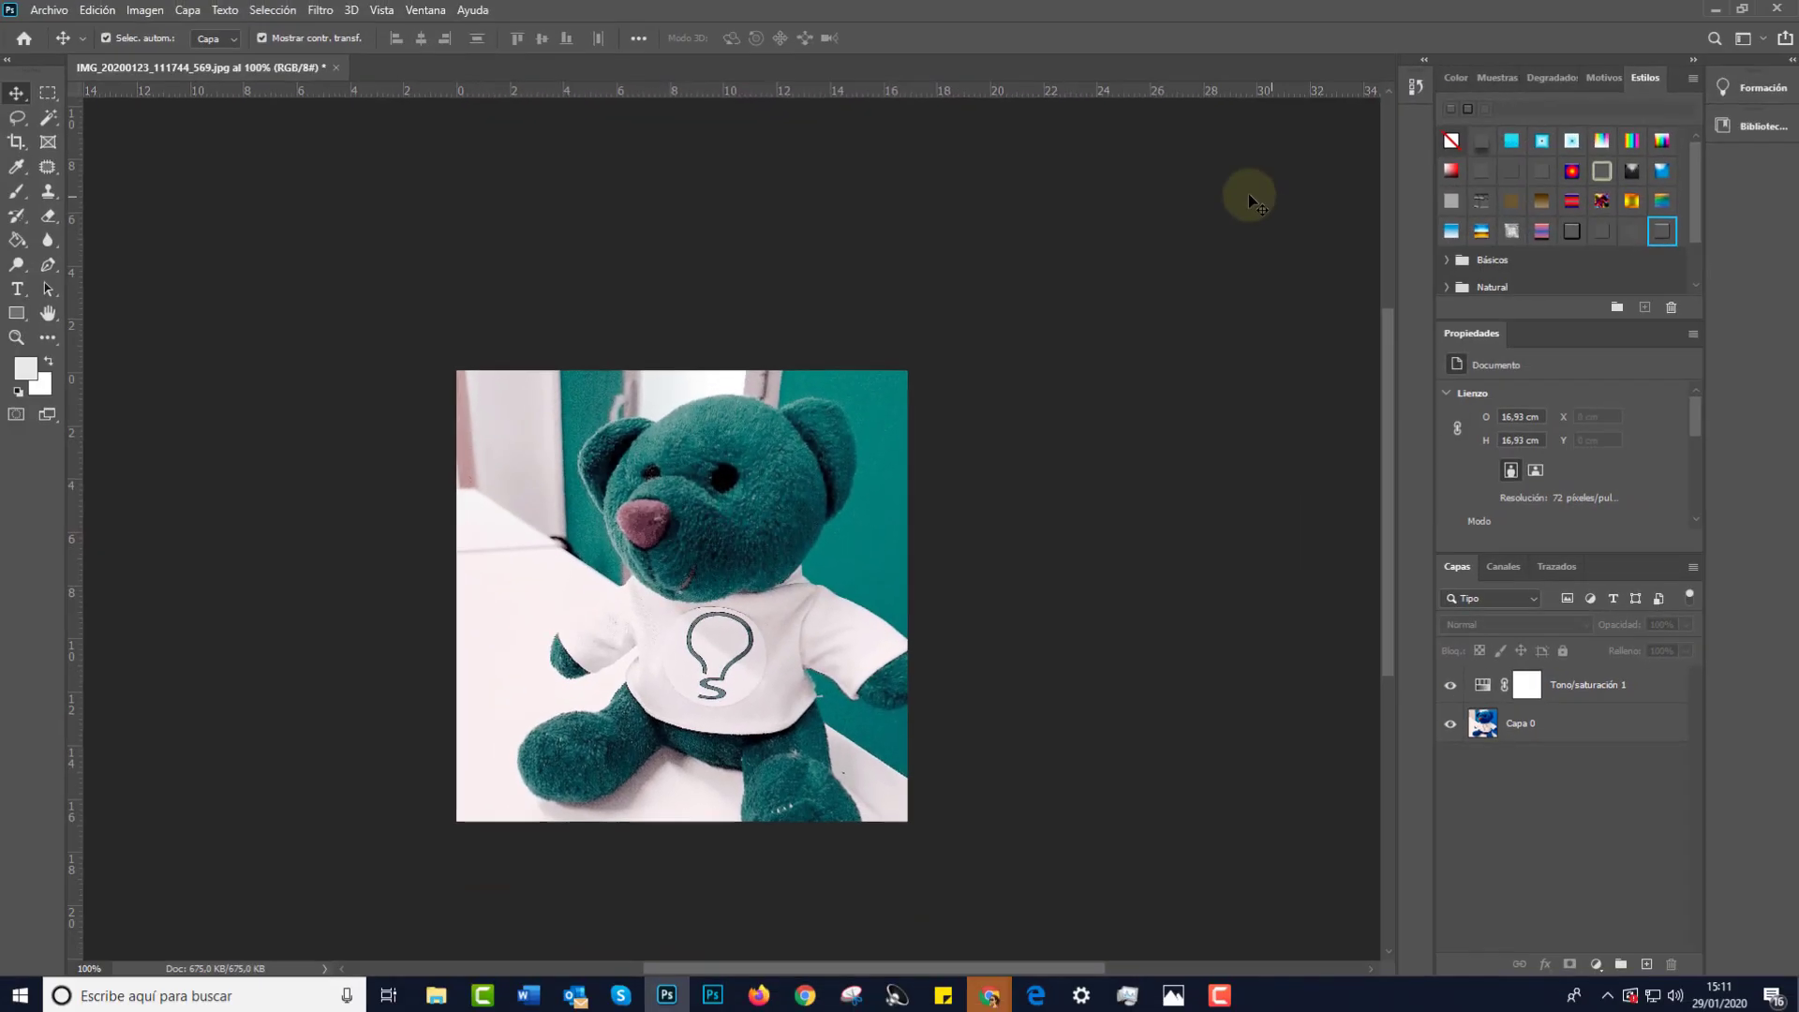
Step: Quick-export the Capa 0 layer as PNG from its right-click menu
click(50, 10)
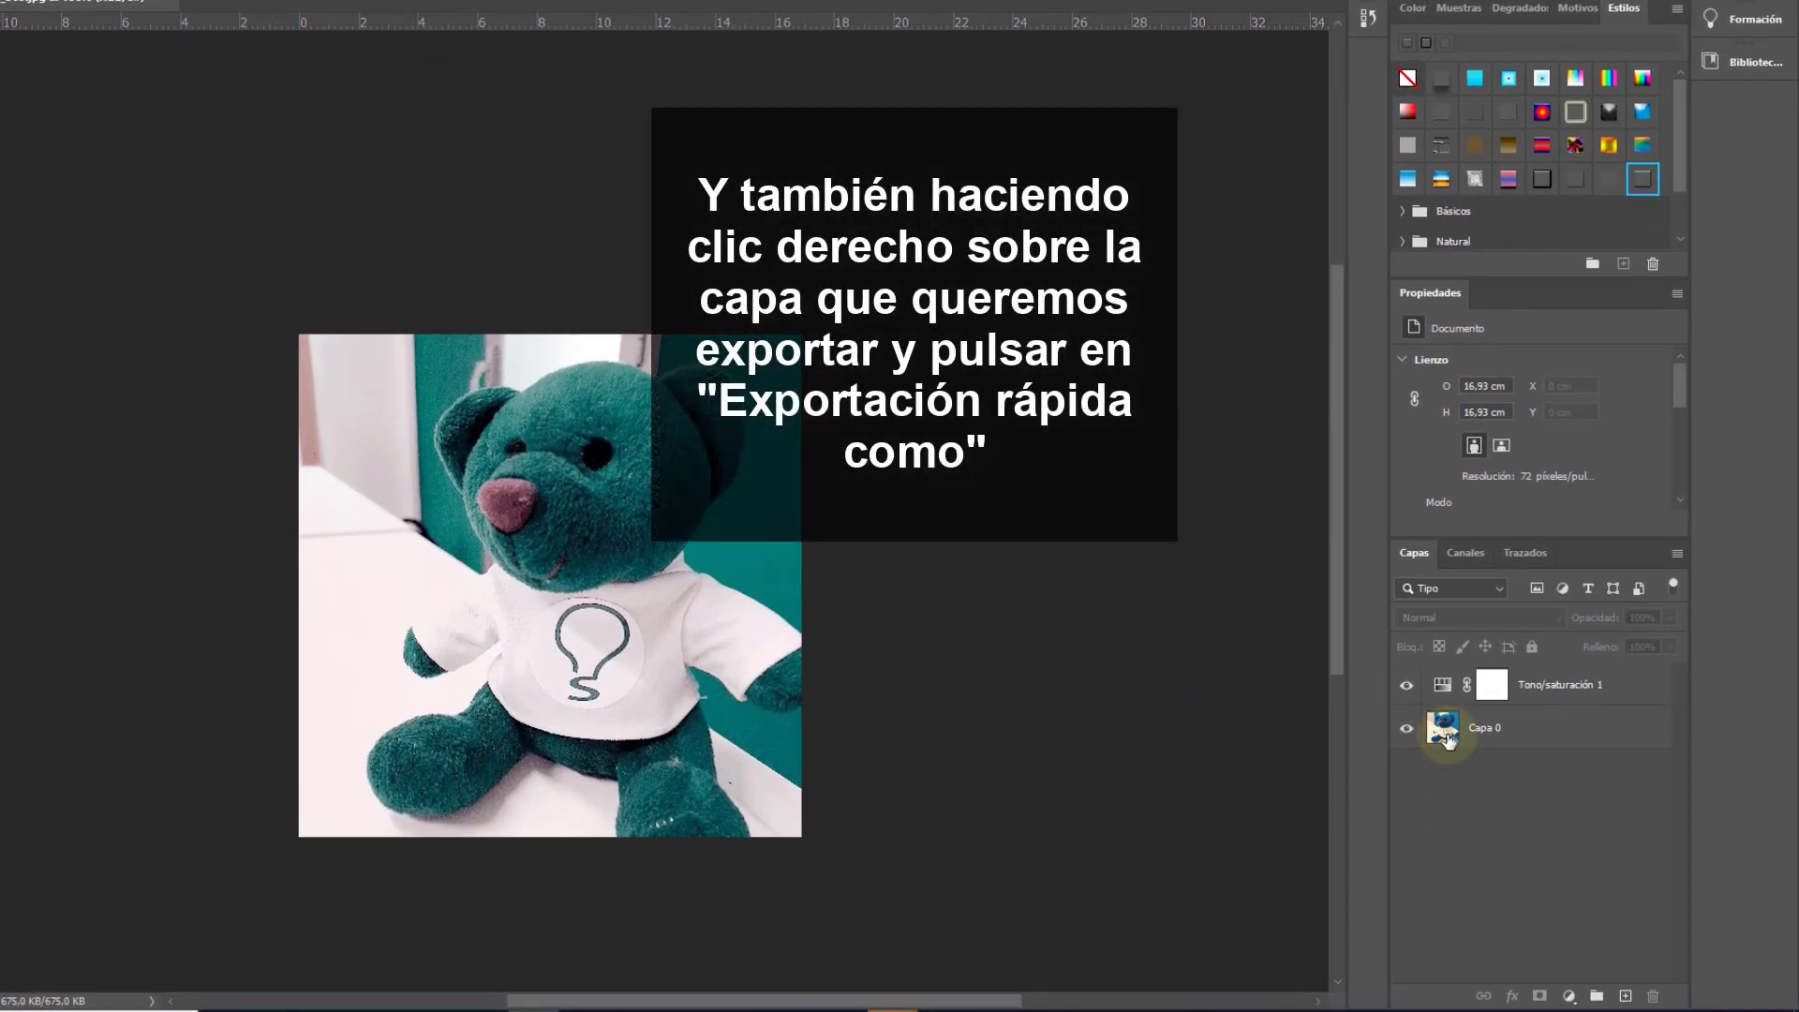
click(1445, 737)
right_click(1499, 748)
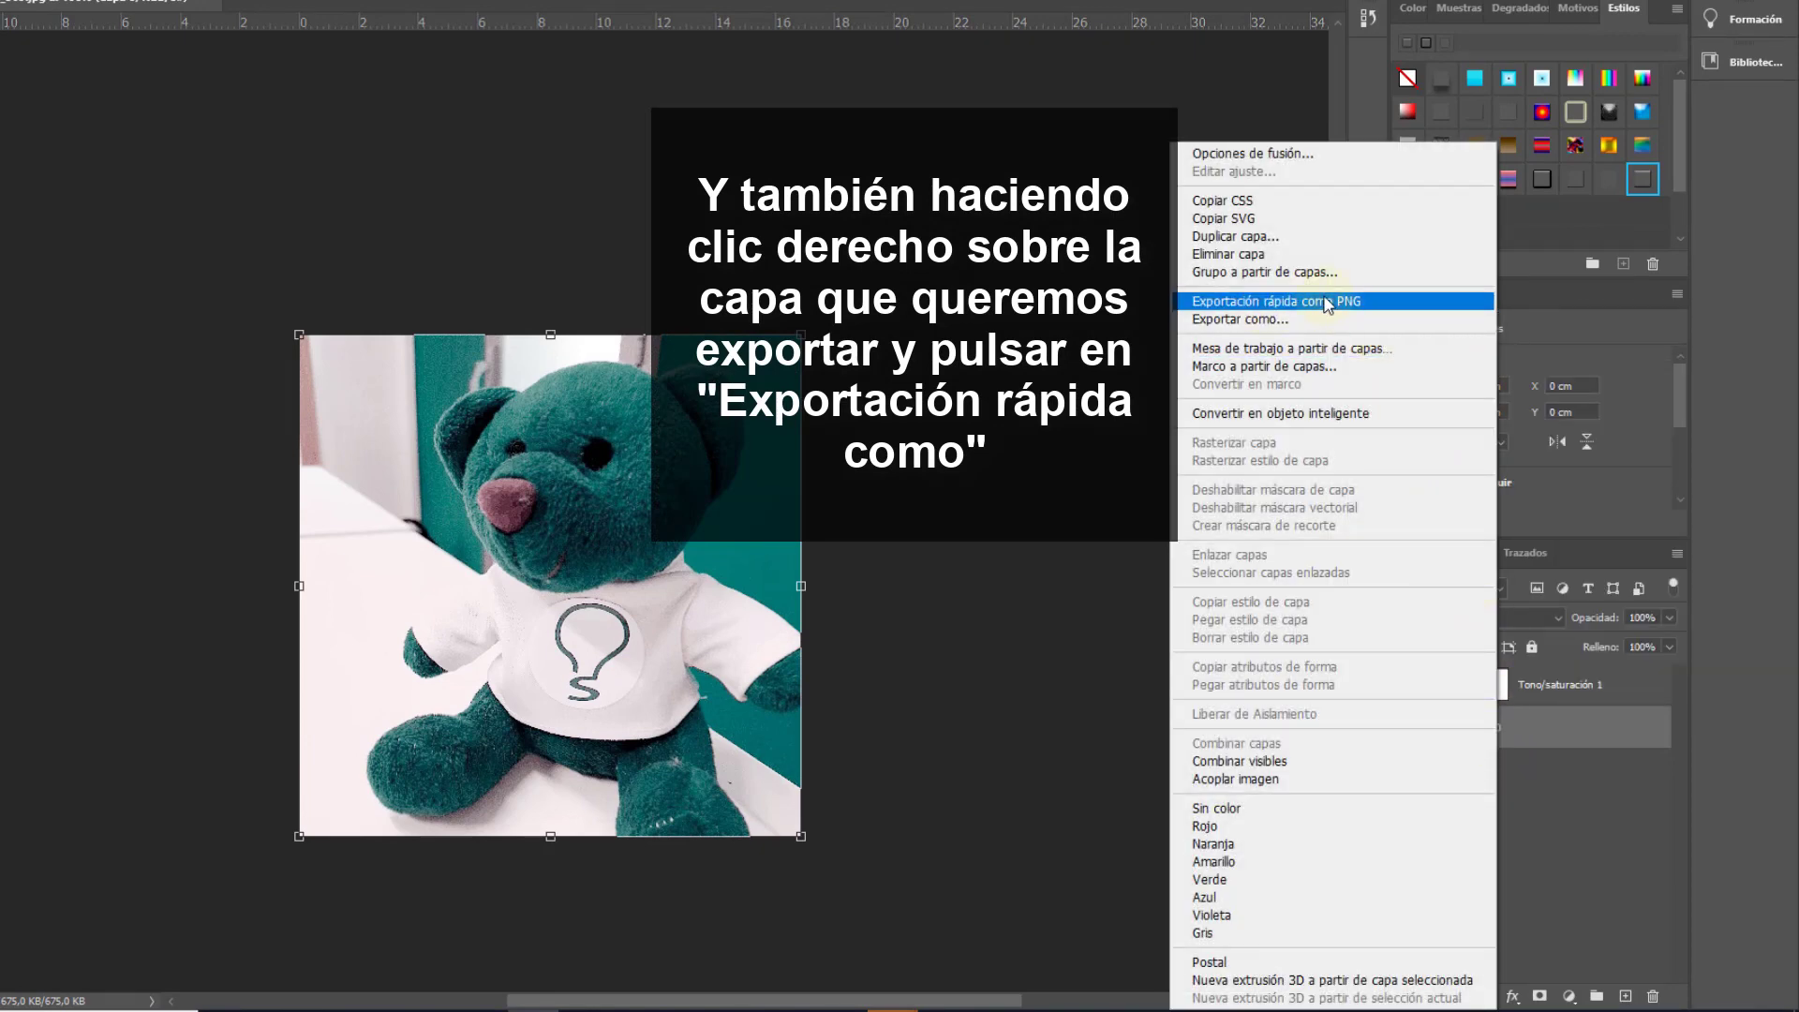
click(1327, 302)
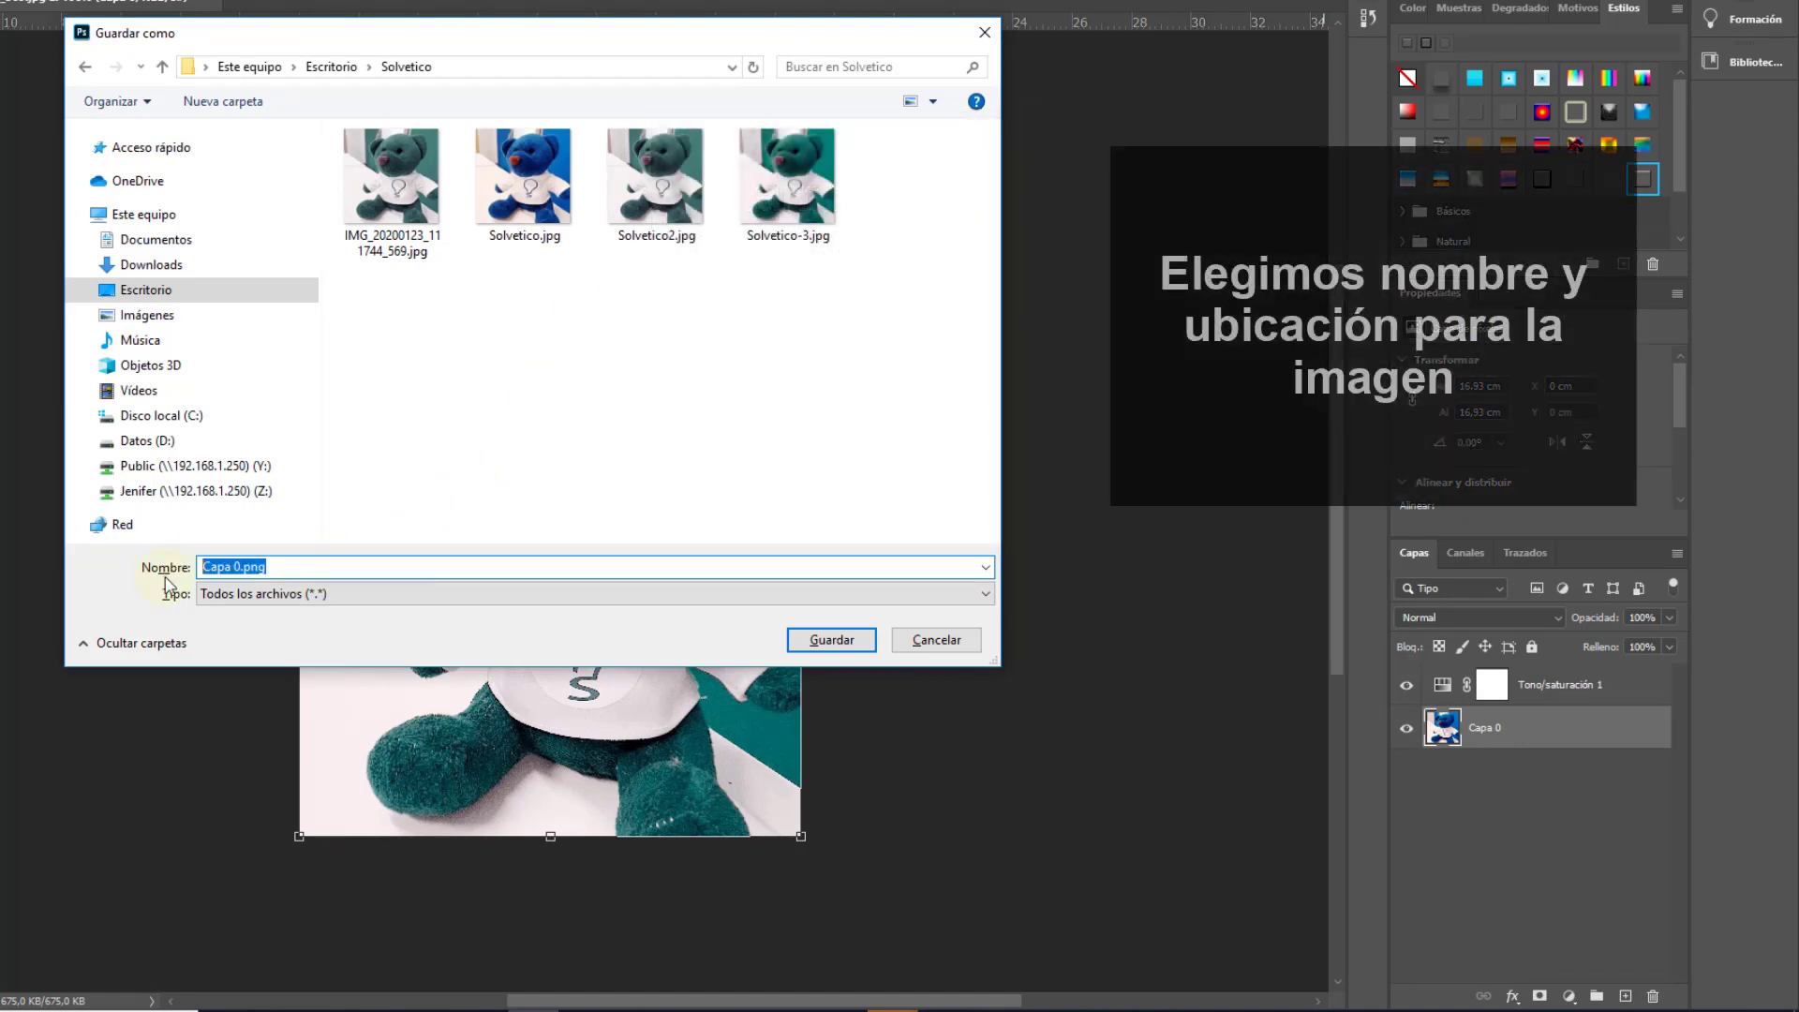
Step: Name the Capa 0 quick PNG export 'Solvetico 4' and save it in the Solvetico folder
text(Solvetico 4)
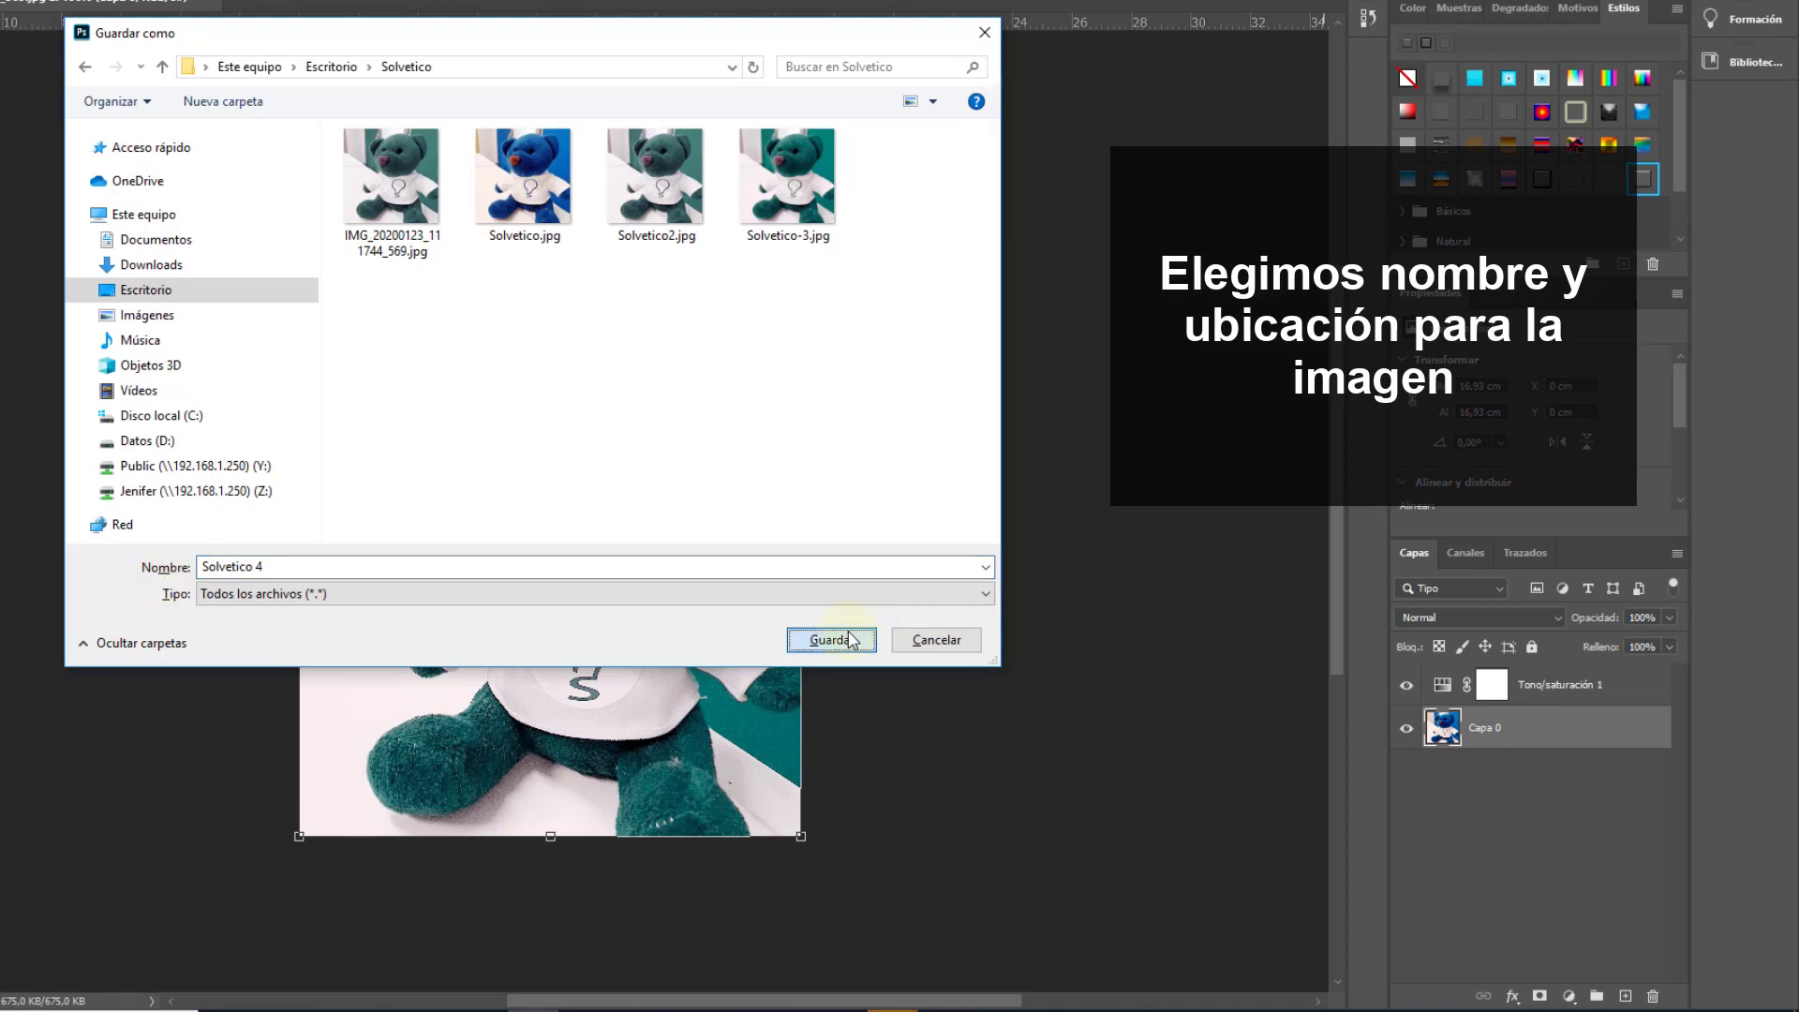
click(850, 640)
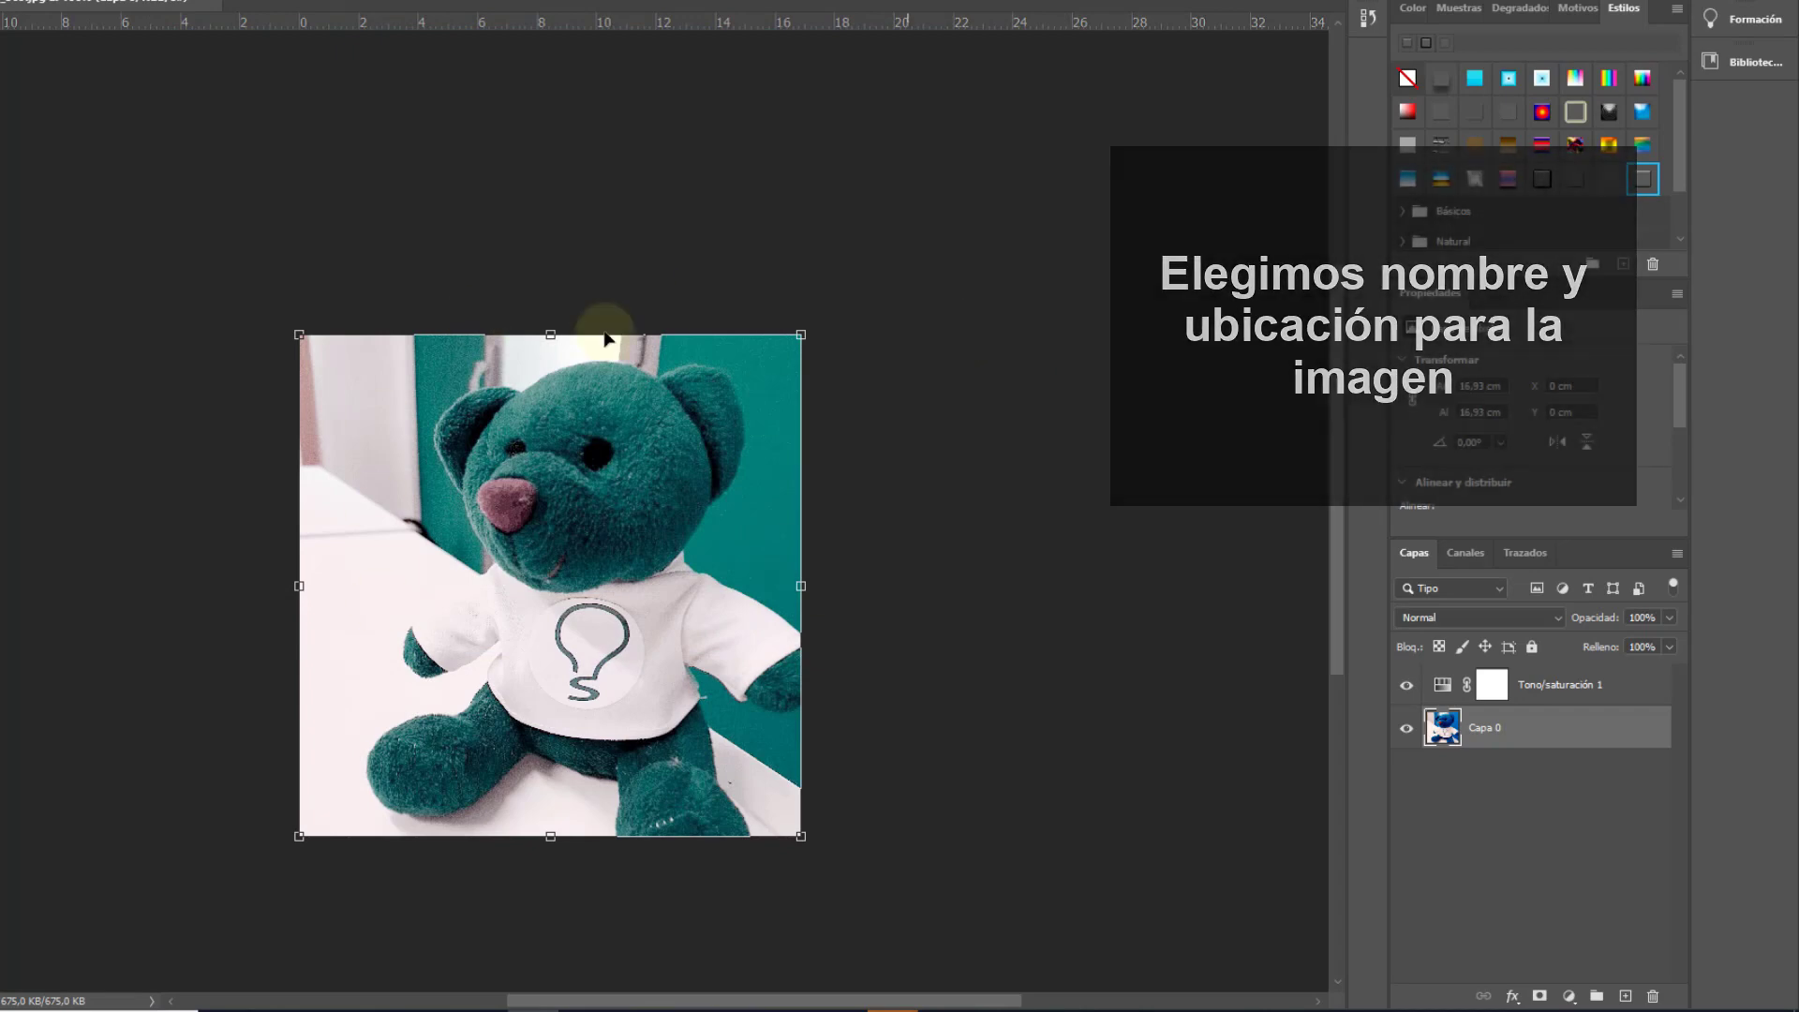
click(1063, 614)
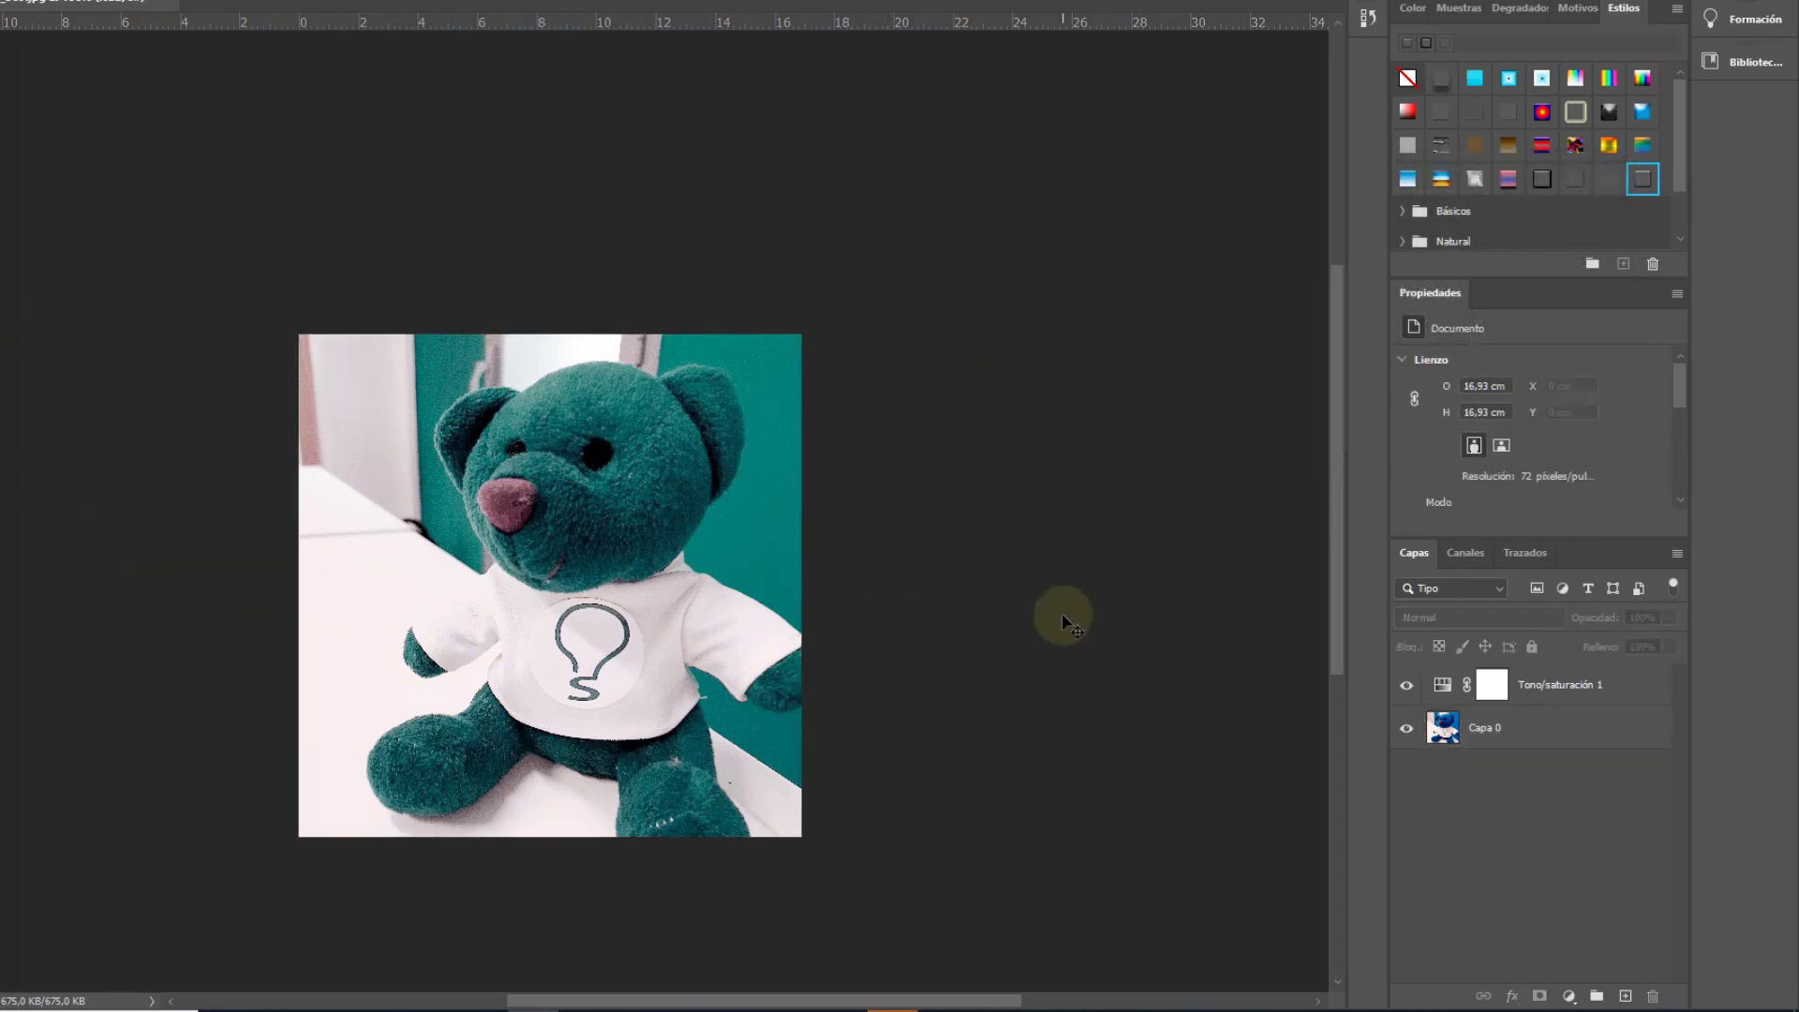